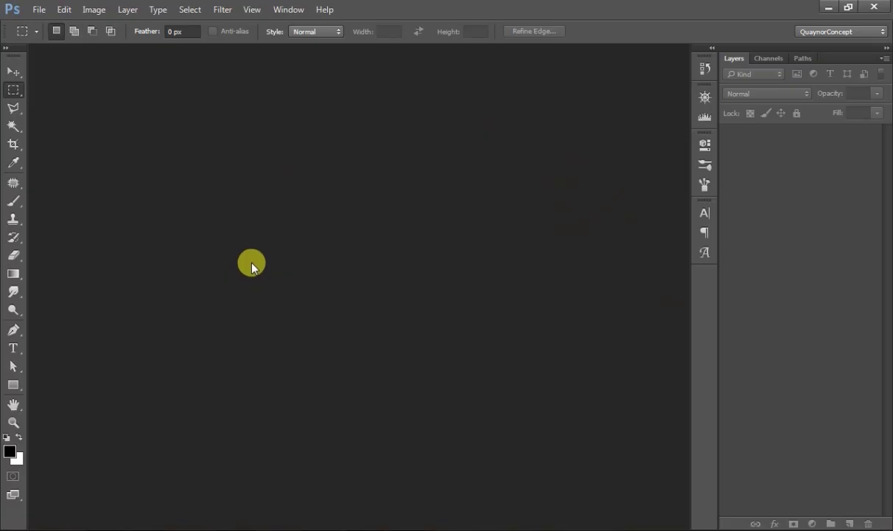
Create a new blank 4 × 4 inch, 300 ppi document named Untitled-1.
left_click(14, 71)
left_click(38, 9)
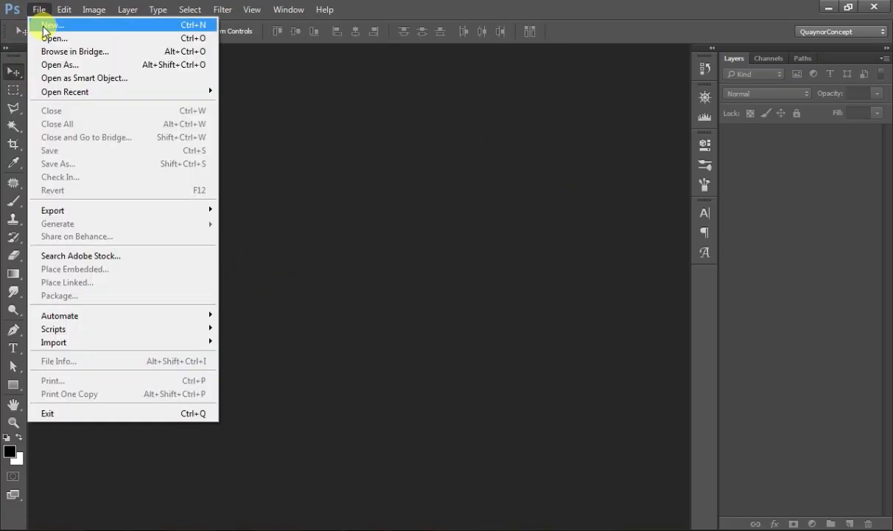
key("Tab")
key("Tab")
key("Tab")
left_click(639, 132)
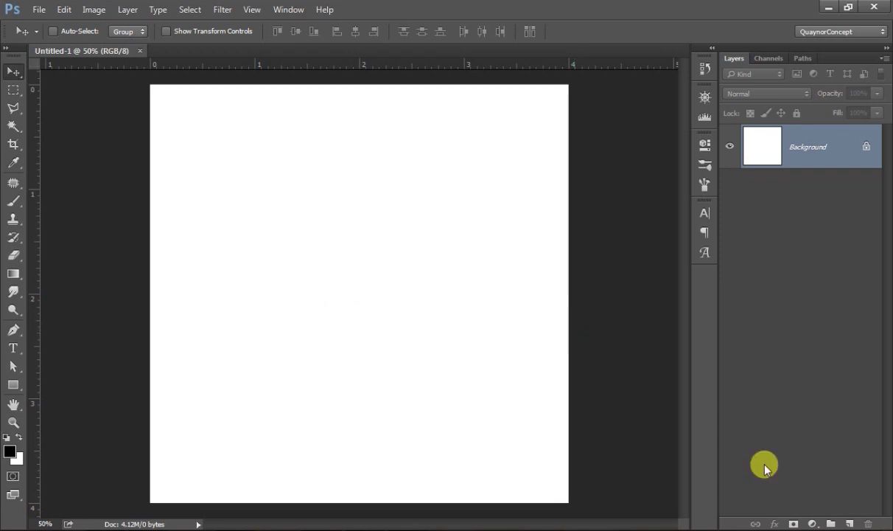
Add a Gradient Fill layer starting from the Foreground to Background preset.
left_click(812, 523)
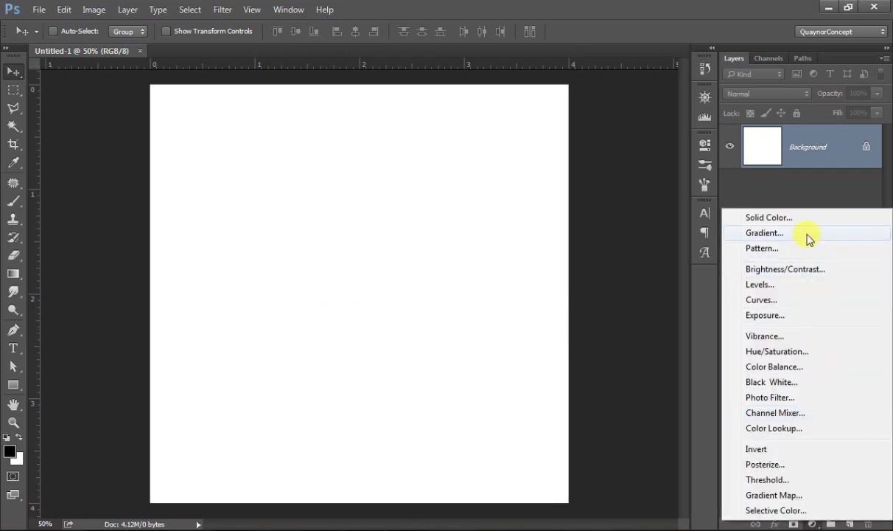
left_click(801, 234)
left_click(701, 110)
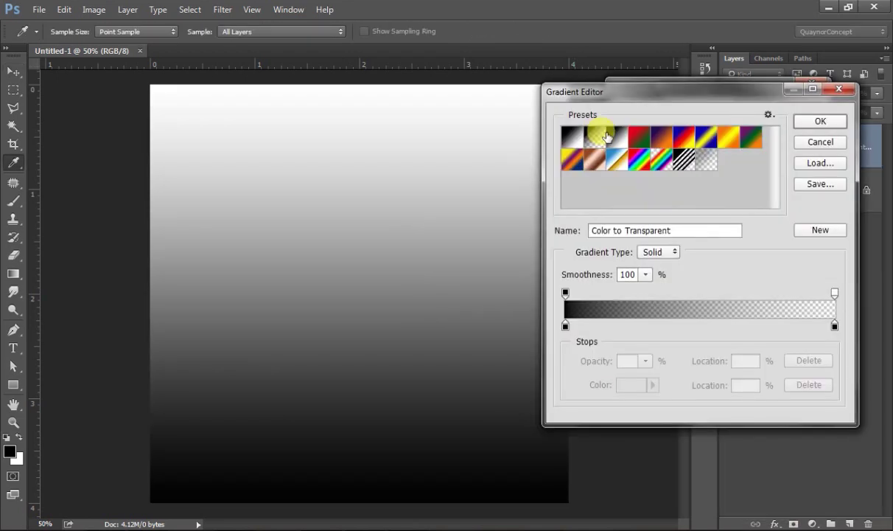
left_click(573, 139)
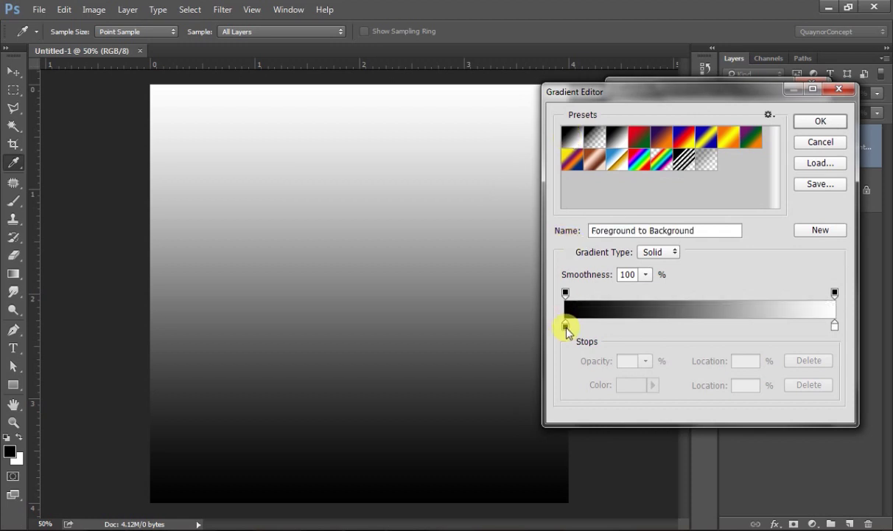
Set the gradient's end stop to dark red 850000 and make the fill radial.
double_click(566, 326)
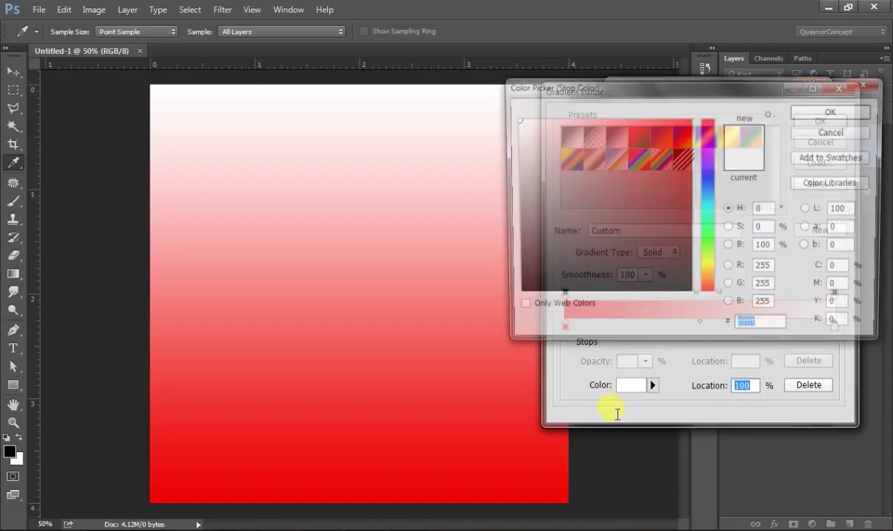
mouse_move(644, 186)
left_mouse_down()
mouse_move(689, 202)
mouse_move(706, 118)
left_mouse_up()
left_click_drag(667, 202, 692, 215)
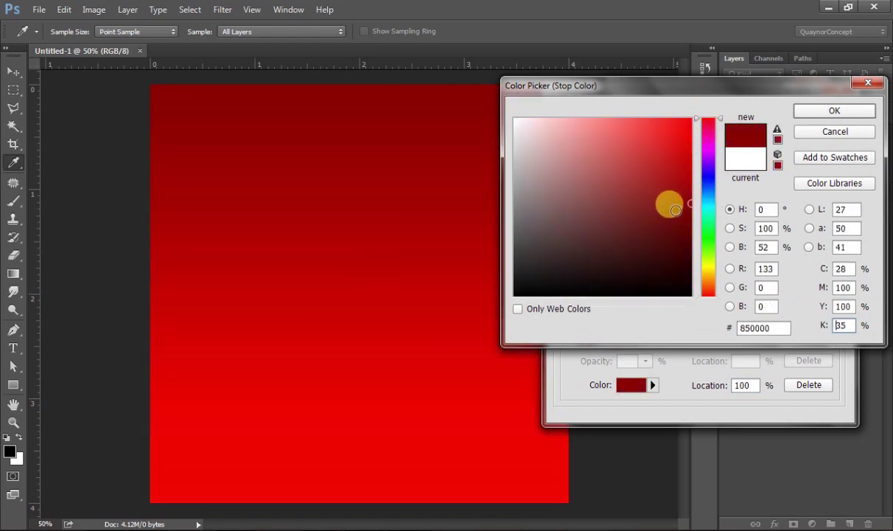
left_click(822, 115)
left_click(820, 122)
left_click(679, 134)
left_click(683, 156)
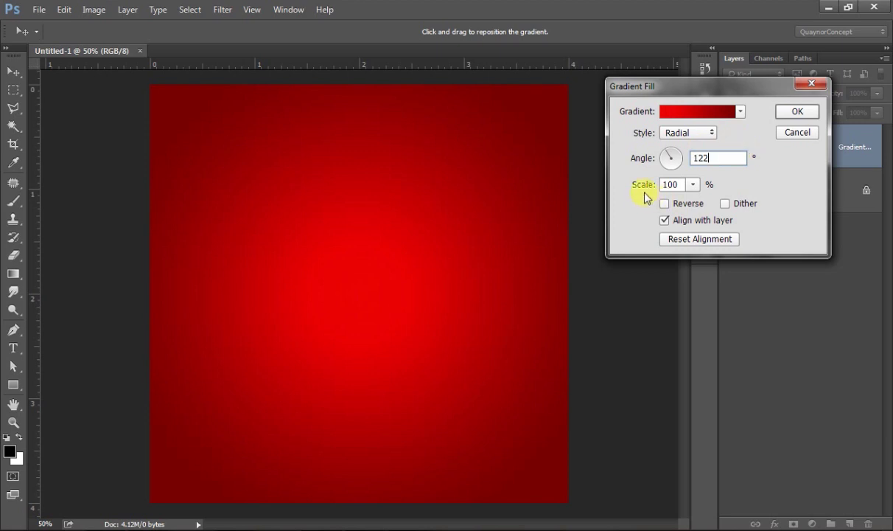
left_click(800, 112)
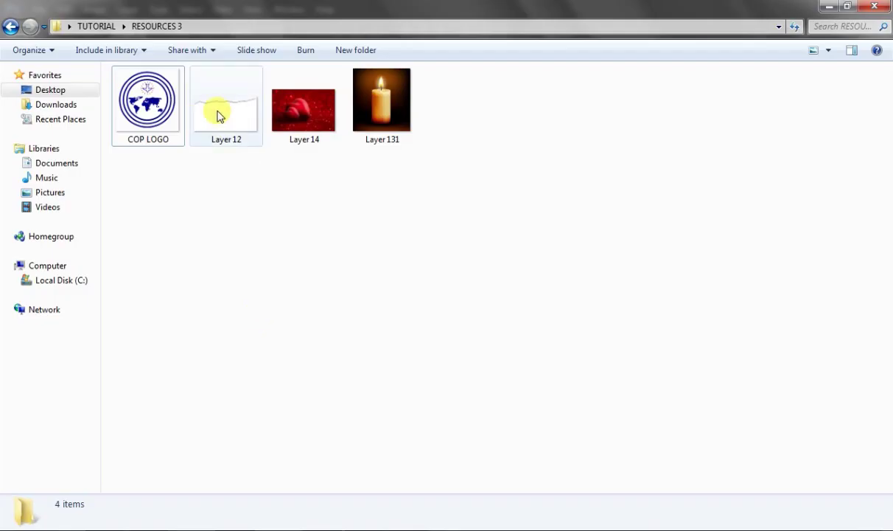
Place the torn paper image, enlarge it slightly, and move it down the page.
mouse_move(219, 113)
left_mouse_down()
mouse_move(206, 271)
mouse_move(253, 497)
mouse_move(271, 359)
left_mouse_up()
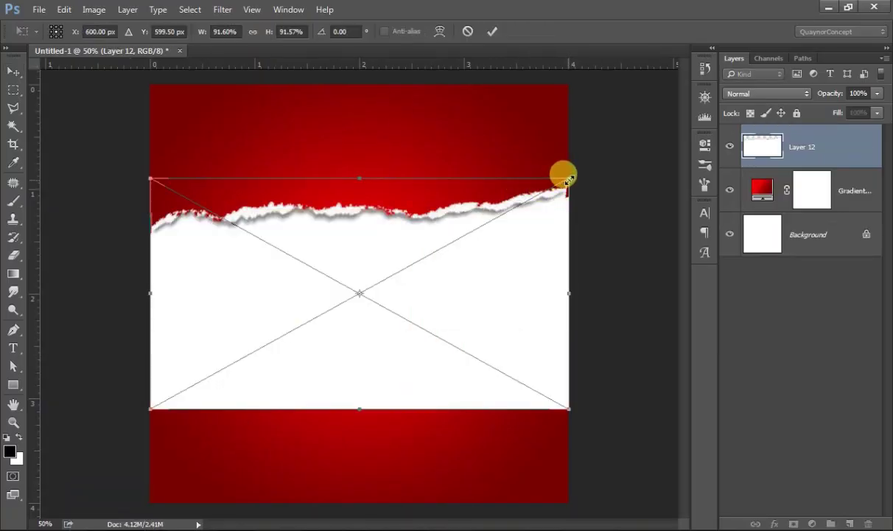
left_click_drag(569, 179, 567, 188)
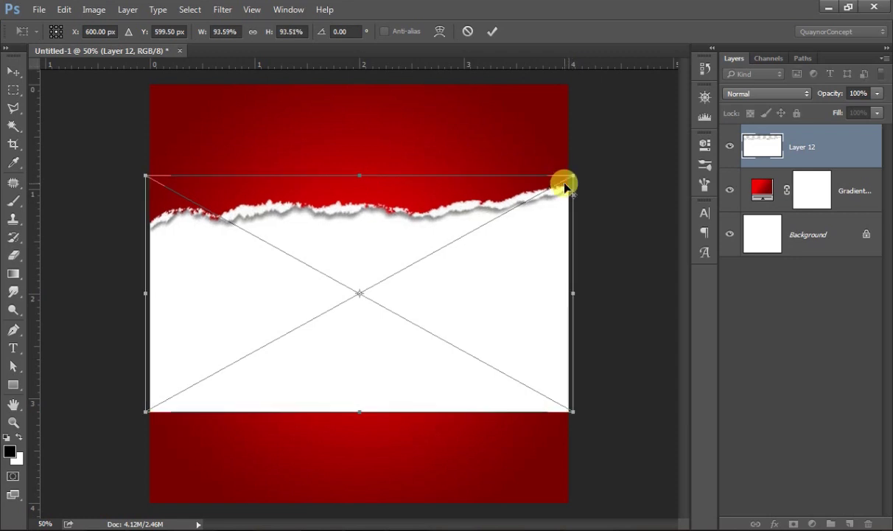
key("Return")
left_click_drag(451, 257, 449, 402)
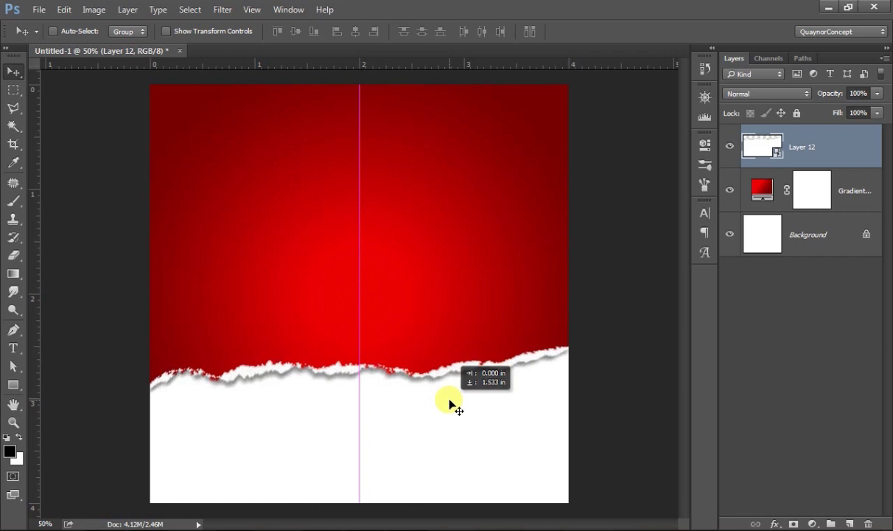
left_click(184, 520)
Place the COP LOGO at 2% size and move it to the upper left.
left_click_drag(151, 90, 293, 209)
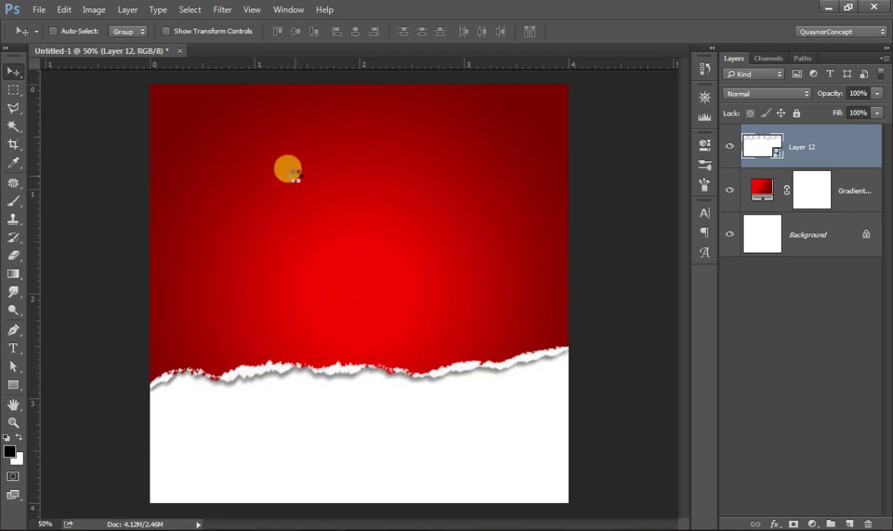
left_click_drag(293, 208, 293, 171)
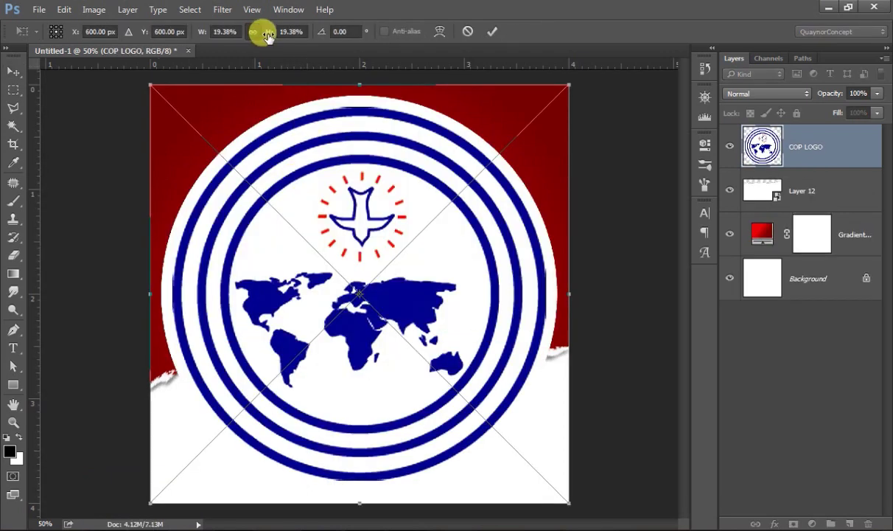
type("2")
key("Return")
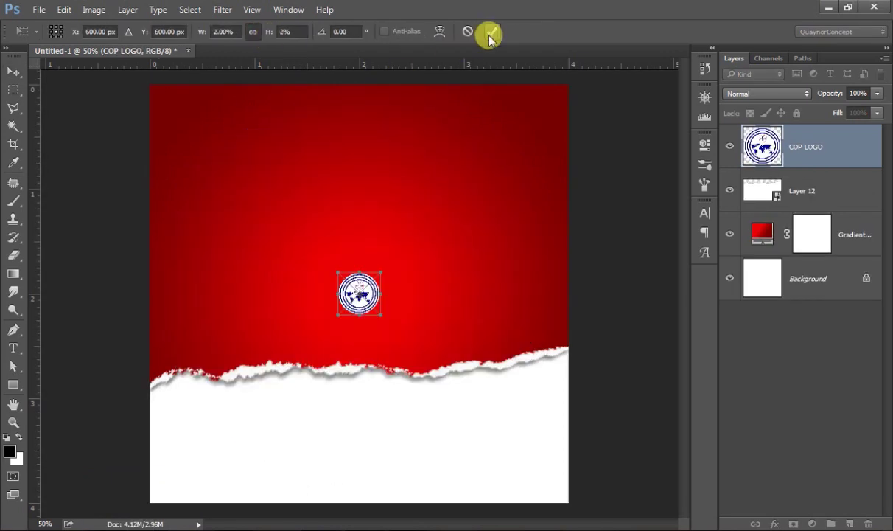
left_click(492, 31)
left_click_drag(368, 298, 287, 125)
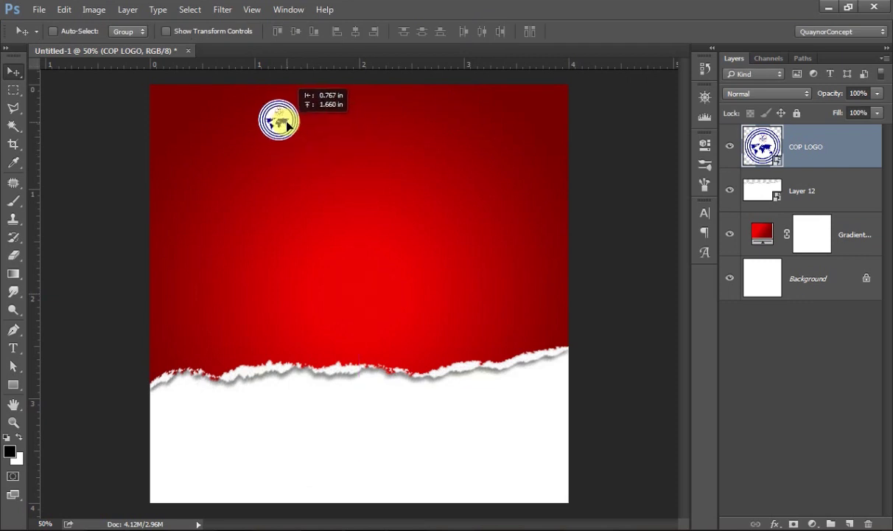
left_click(13, 347)
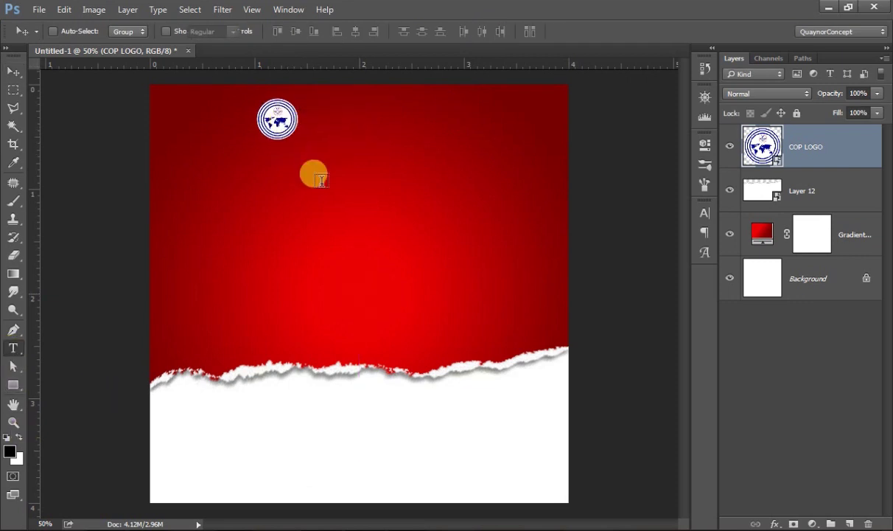
Start a text line below the logo using the Poppins Medium font.
left_click(321, 181)
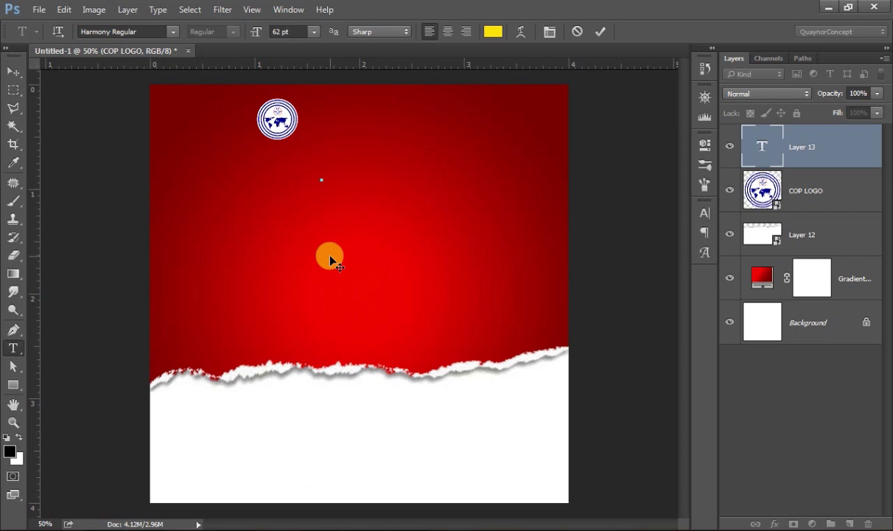
type("a")
key("BackSpace")
left_click(144, 32)
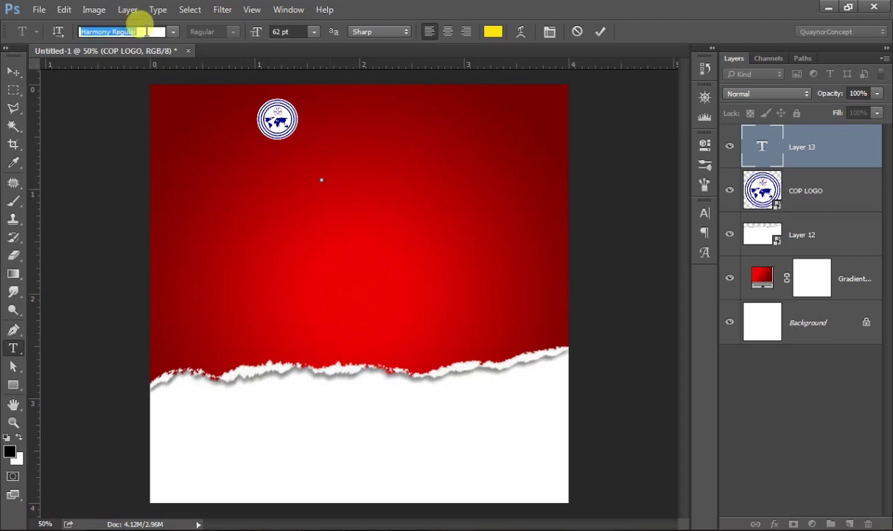
type("P")
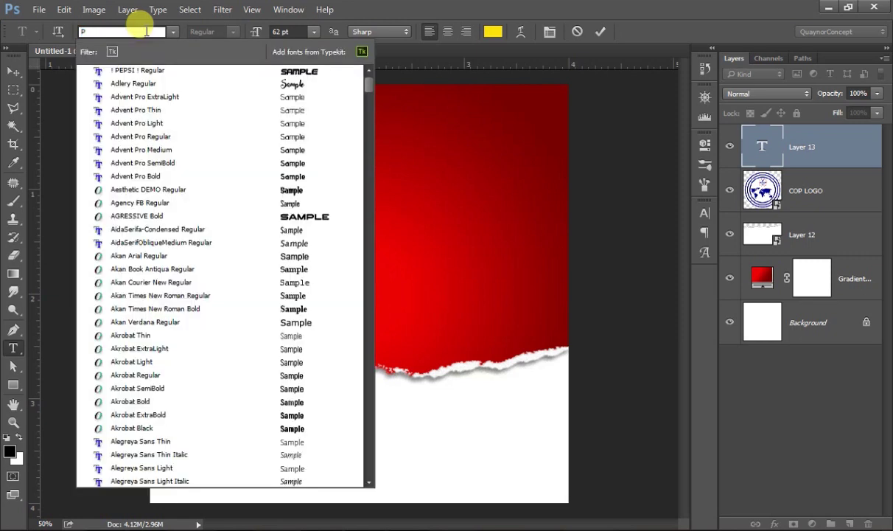
type("OP")
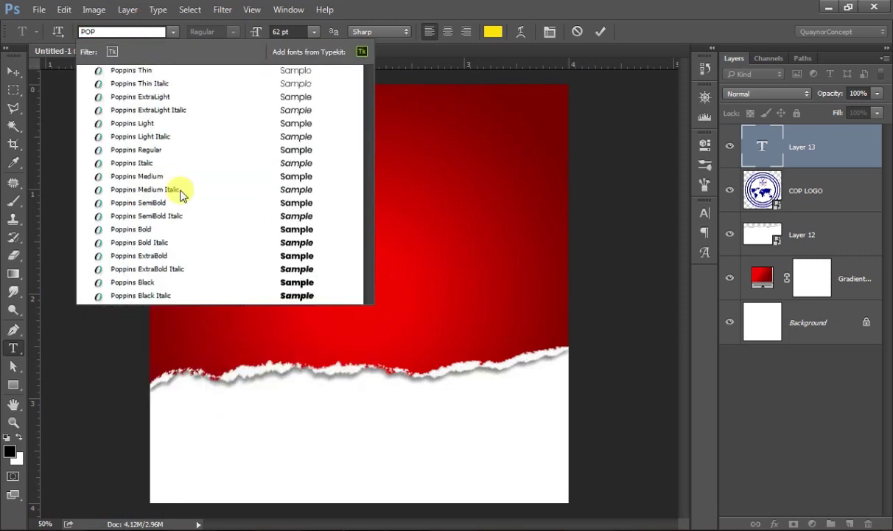
left_click(170, 176)
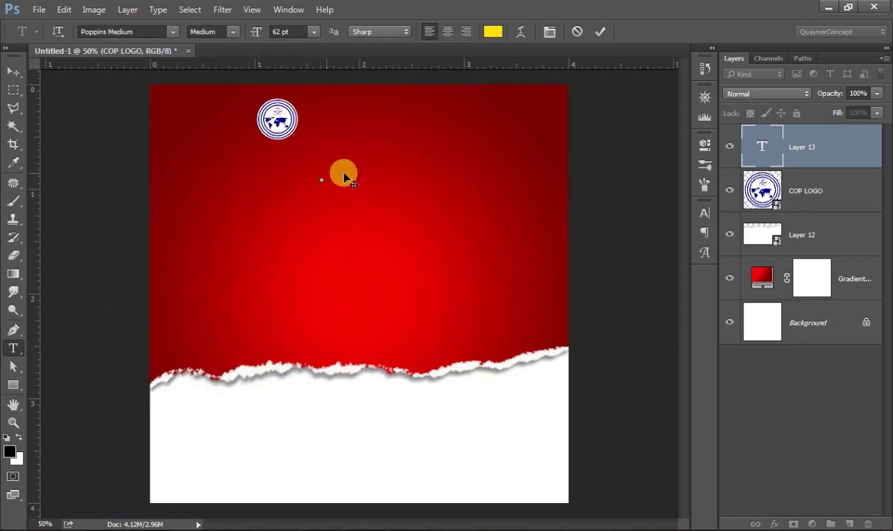
Type the heading 'A-LANAG WORSHIP CENTRE' and set it to 10 pt.
type("A-LA")
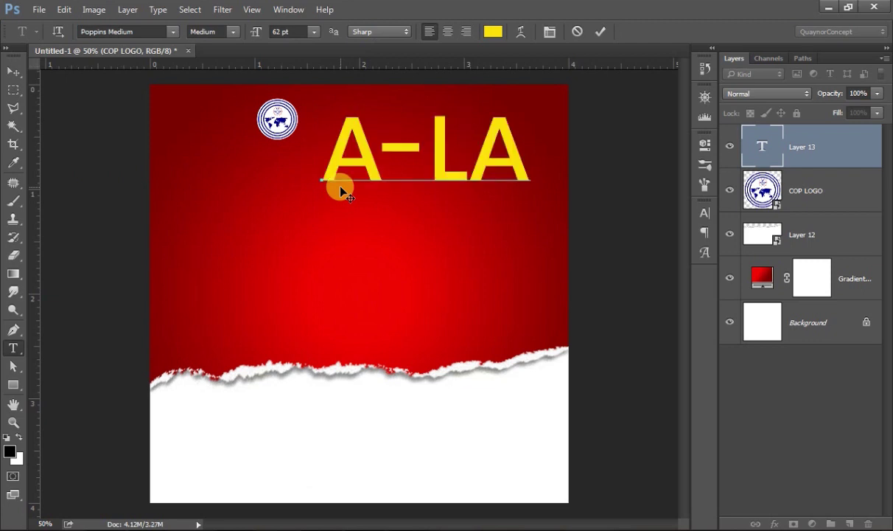
type("N")
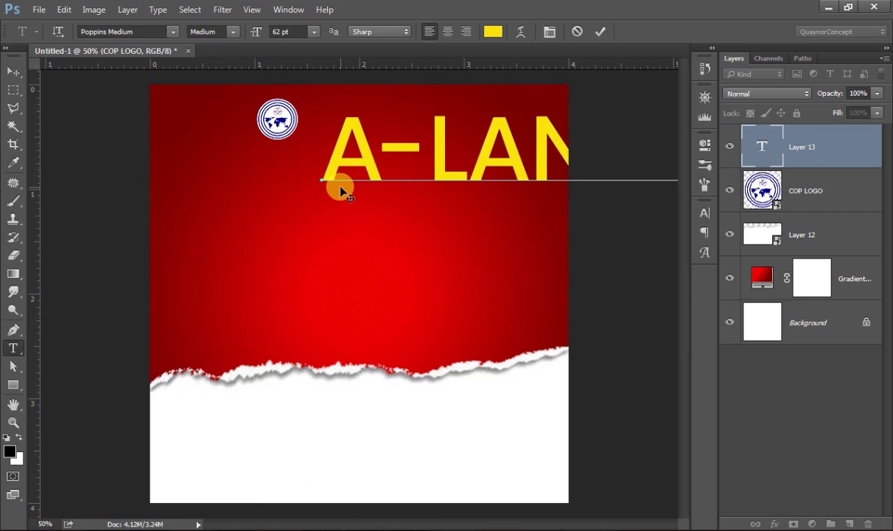
key("ctrl+a")
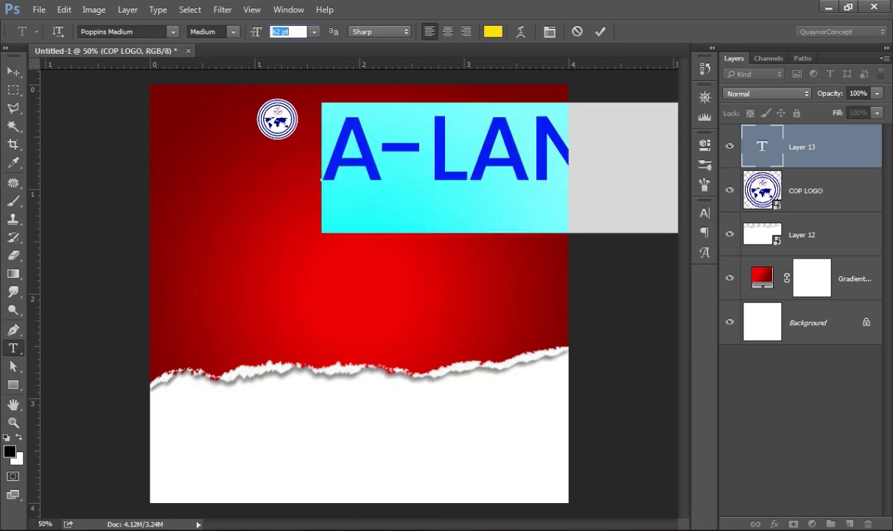
type("18")
key("BackSpace")
type("0")
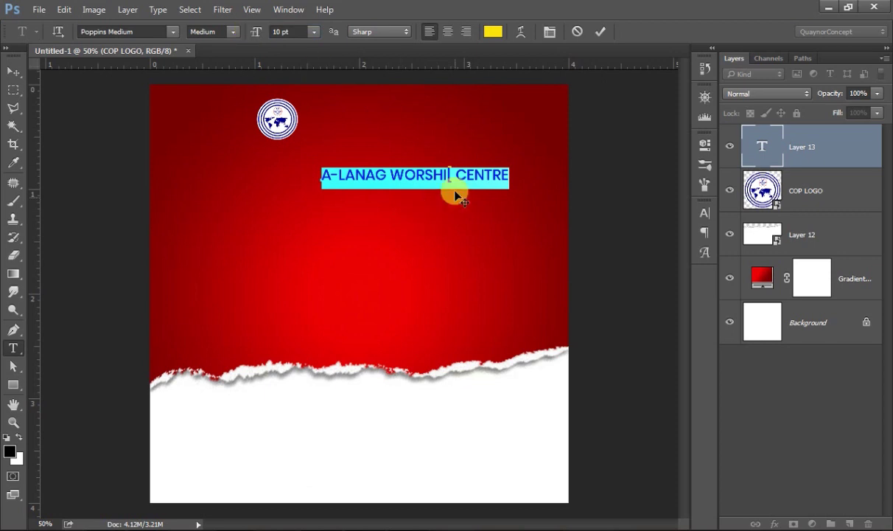
Colour the heading text light grey e9e9e9.
left_click(450, 174)
key("ctrl+a")
left_click(492, 32)
left_click(510, 127)
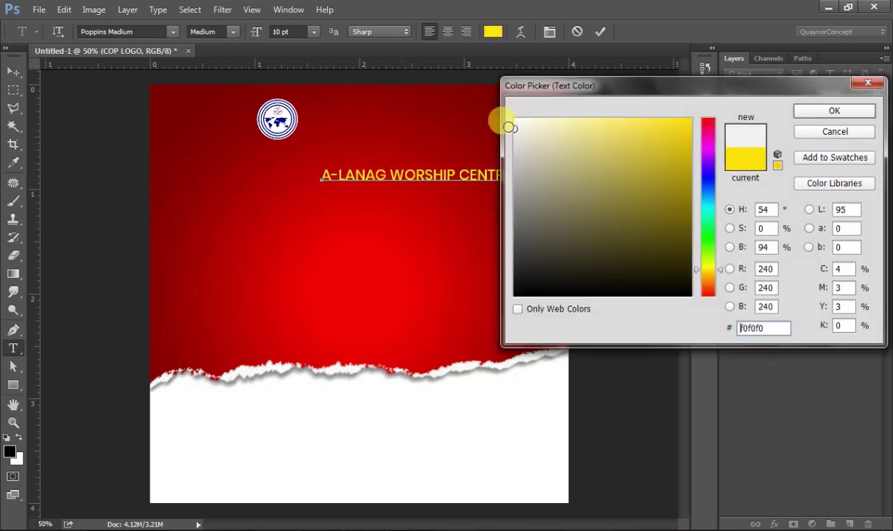
left_click(512, 131)
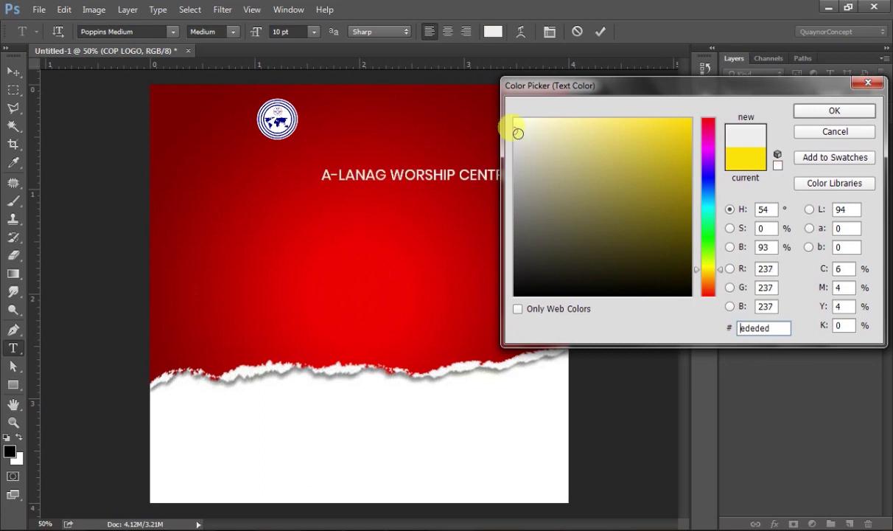
left_click(514, 133)
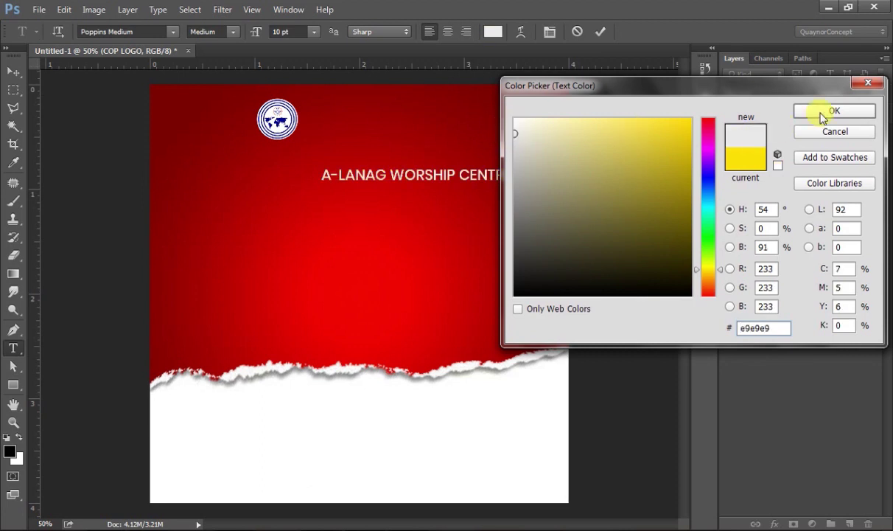
left_click(824, 113)
left_click(510, 174)
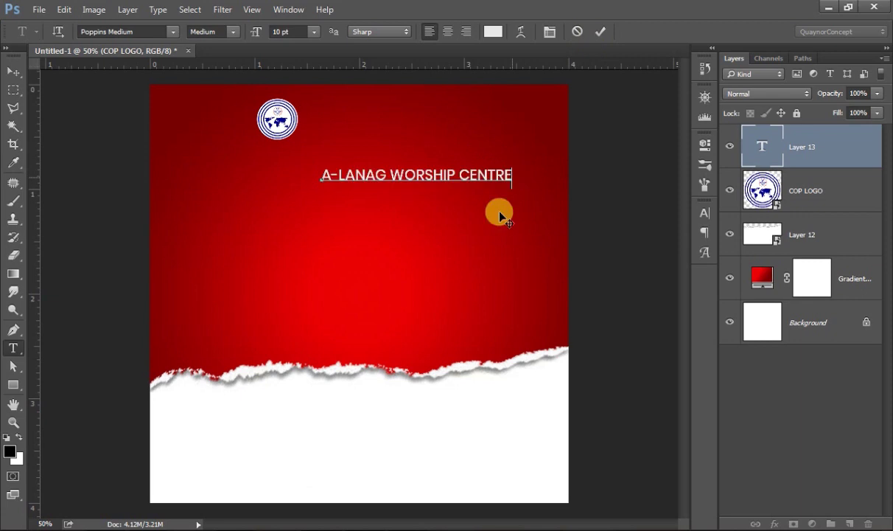
left_click(402, 530)
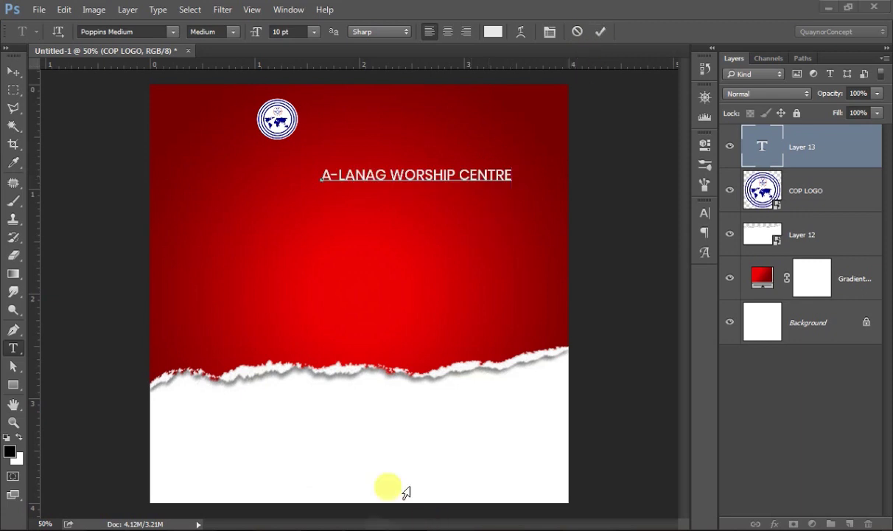
Copy 'local women's ministry' from WordPad and paste it as the heading's second line.
left_click_drag(658, 64, 788, 25)
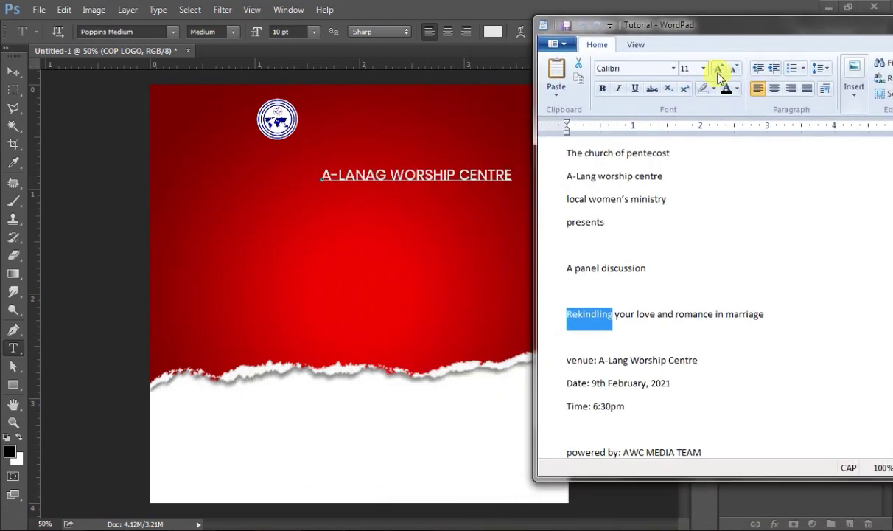
left_click(547, 199)
right_click(590, 205)
left_click(616, 221)
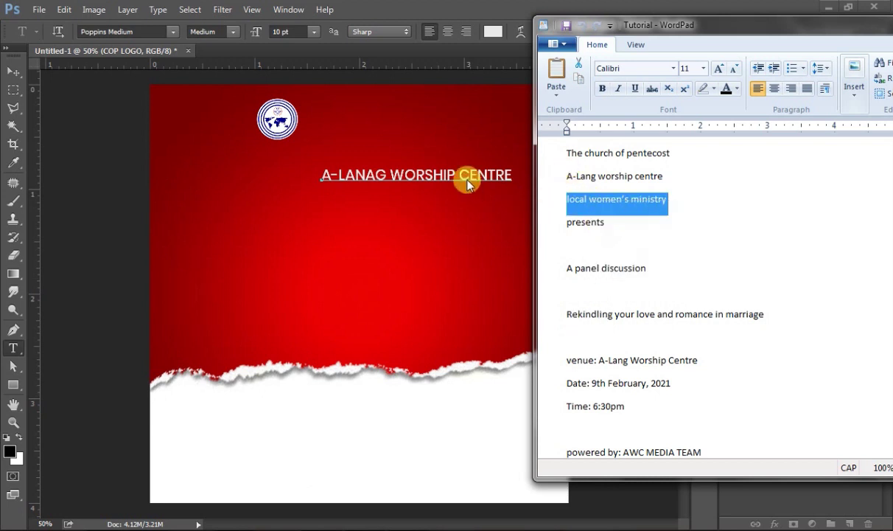
left_click(505, 166)
key("ctrl+v")
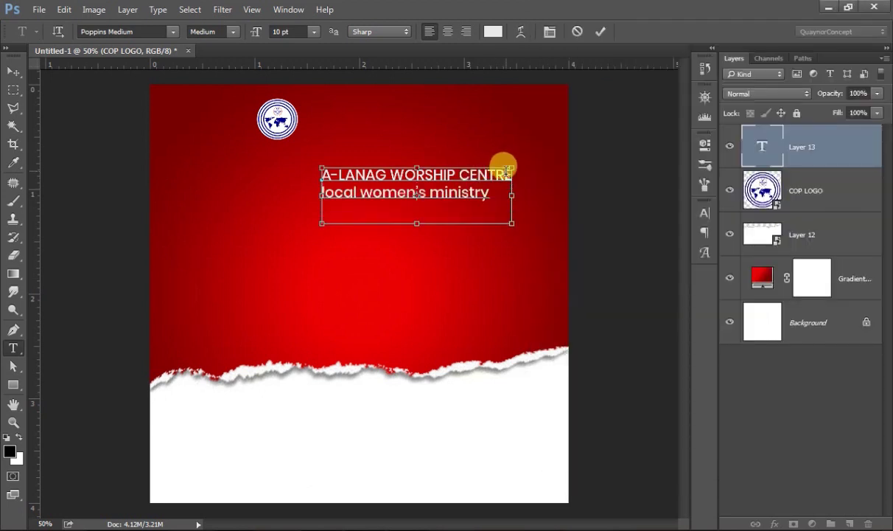
Make the whole heading All Caps in Medium weight and commit it.
key("ctrl+a")
key("ctrl+t")
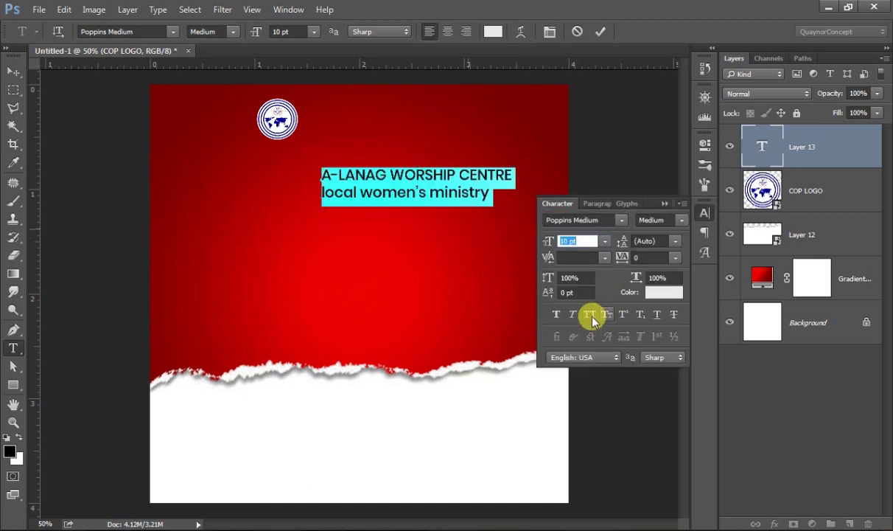
left_click(590, 313)
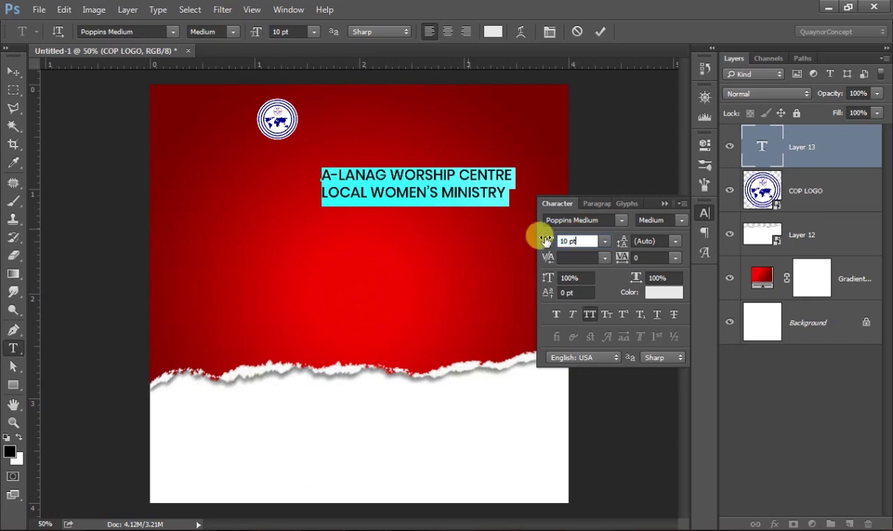
left_click(679, 220)
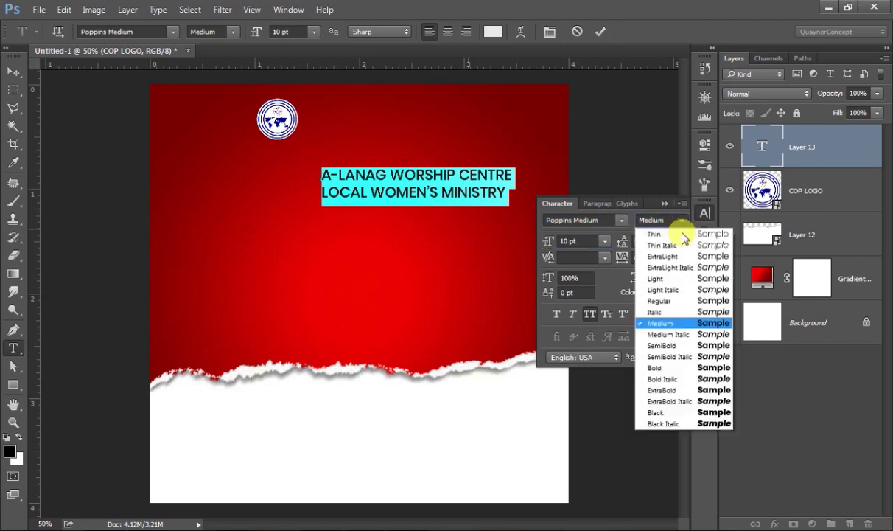
left_click(671, 325)
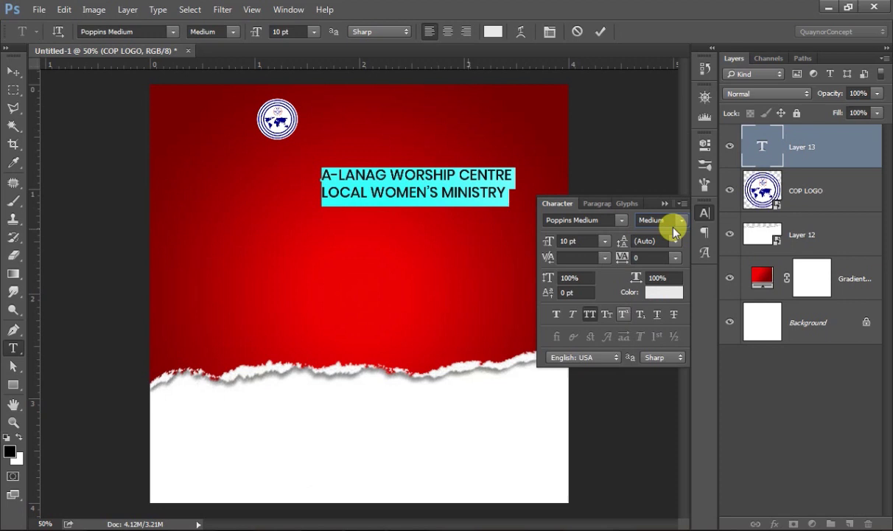
left_click(600, 32)
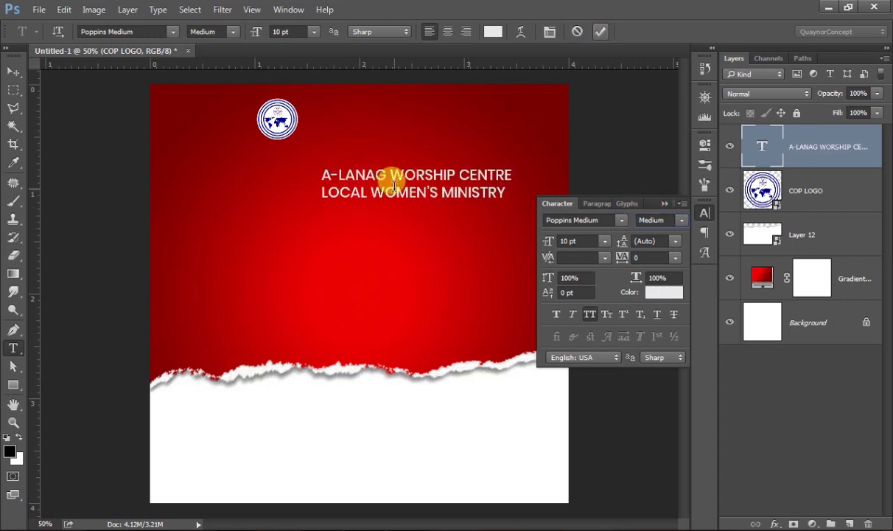
Position the two-line heading beside the logo with both layers selected.
left_click(13, 72)
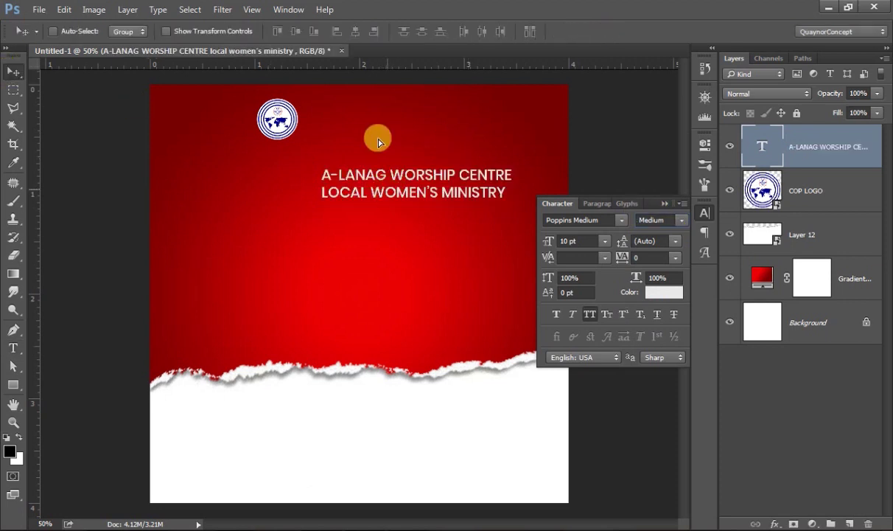
left_click_drag(378, 142, 302, 128)
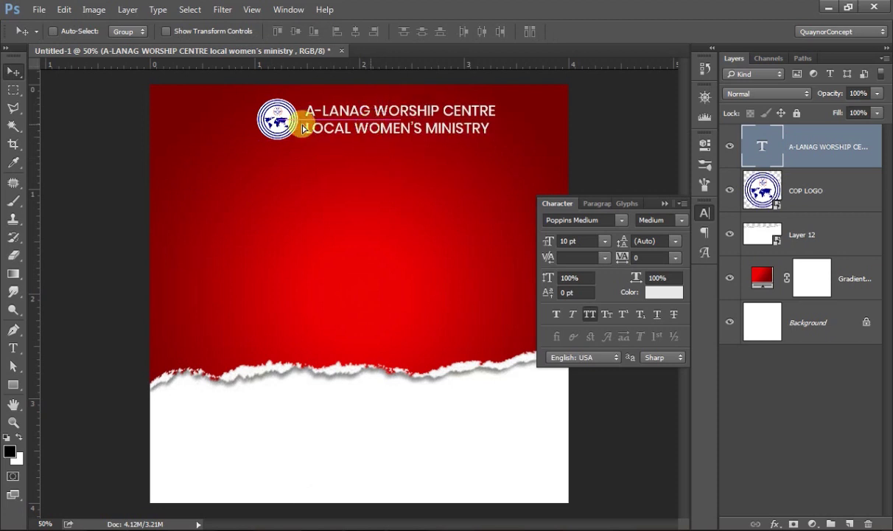
left_click(278, 125, "ctrl+shift")
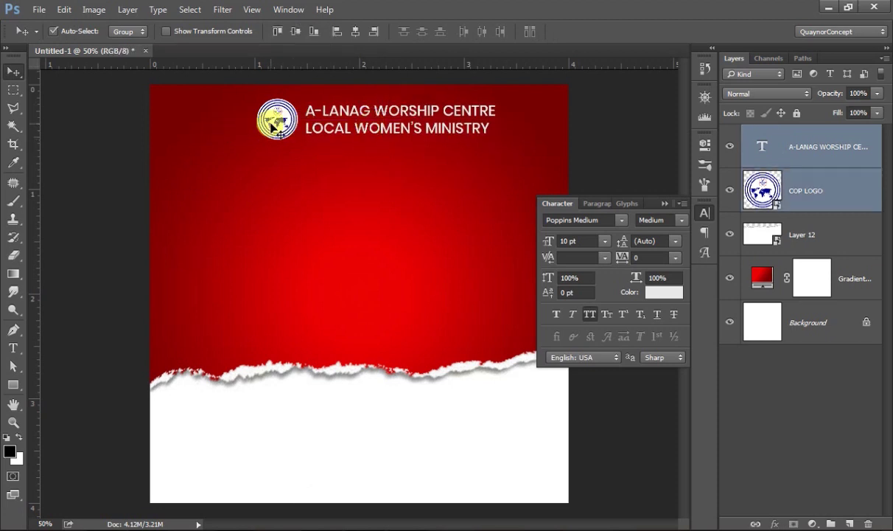
left_click(816, 161)
left_click(822, 192, "shift")
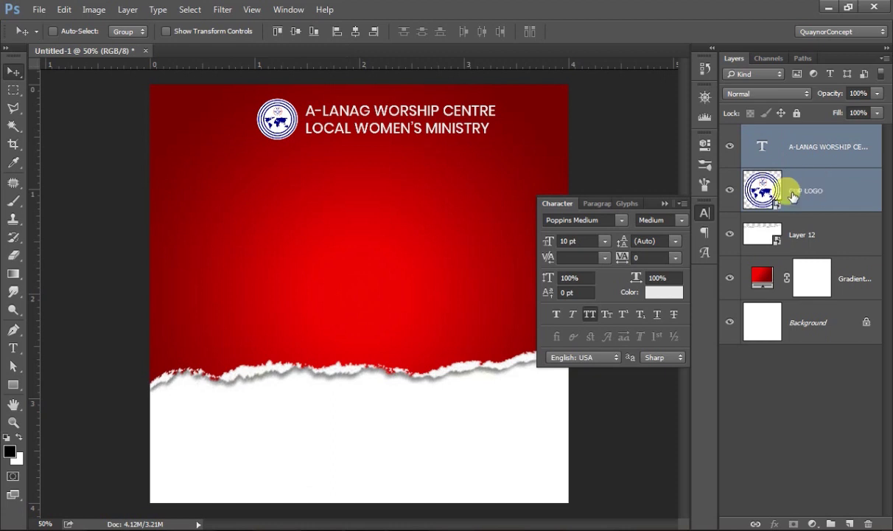
left_click_drag(339, 130, 334, 127)
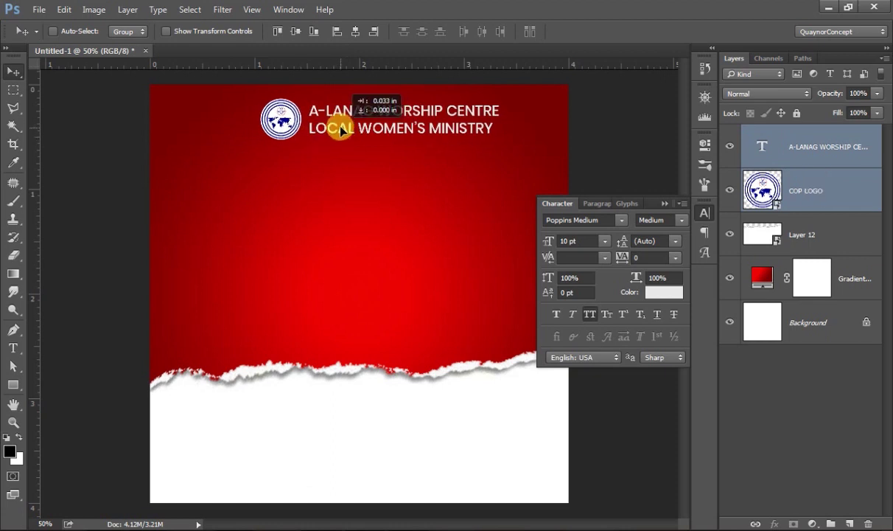
left_click_drag(333, 127, 331, 127)
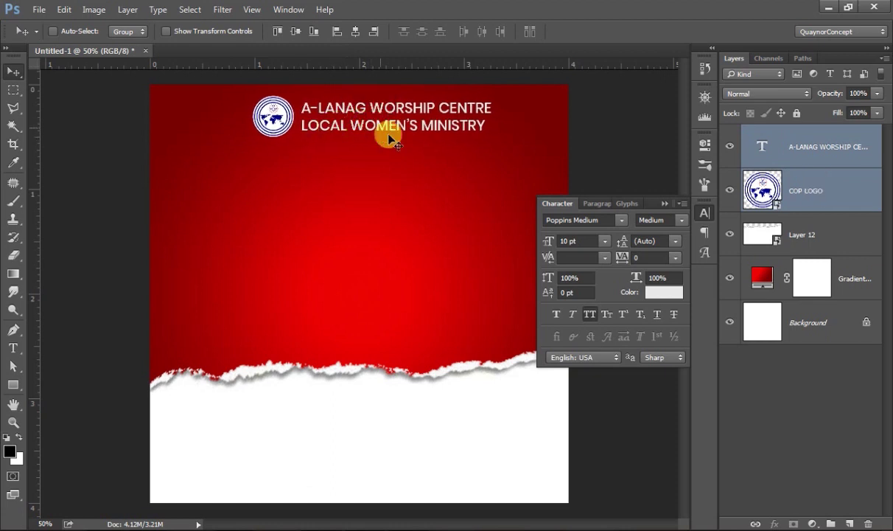
Group the logo and heading as Group 1 and centre them horizontally.
key("ctrl+g")
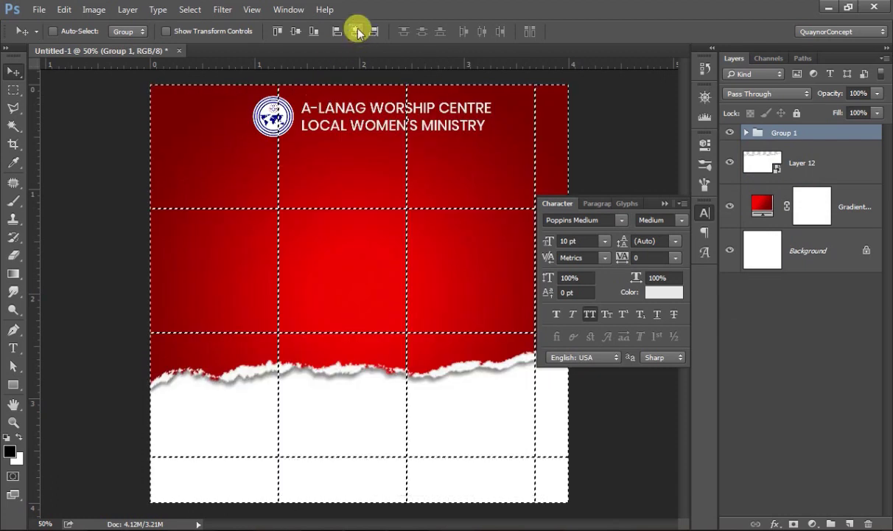
left_click(356, 32)
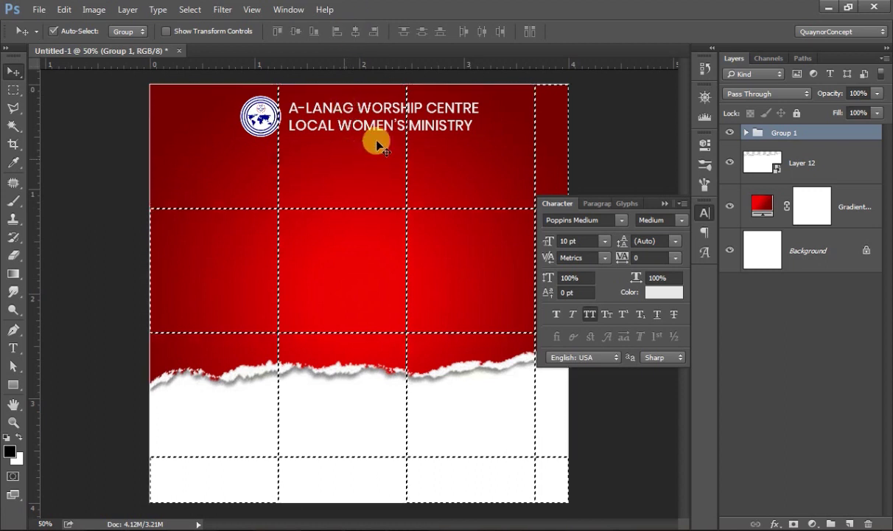
scroll(374, 139, "down", 1)
scroll(380, 148, "up", 1)
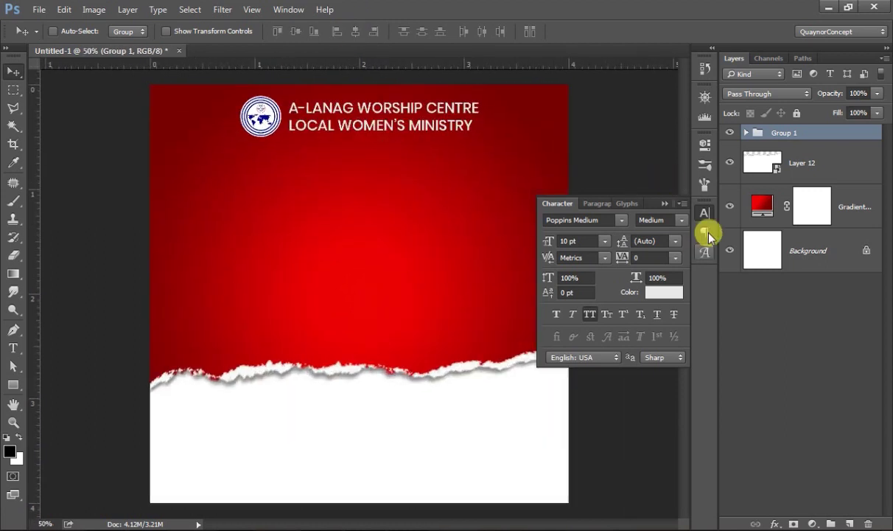
Add a 'Presents' text line below the heading in Handletters Demo at 22 pt.
left_click(705, 213)
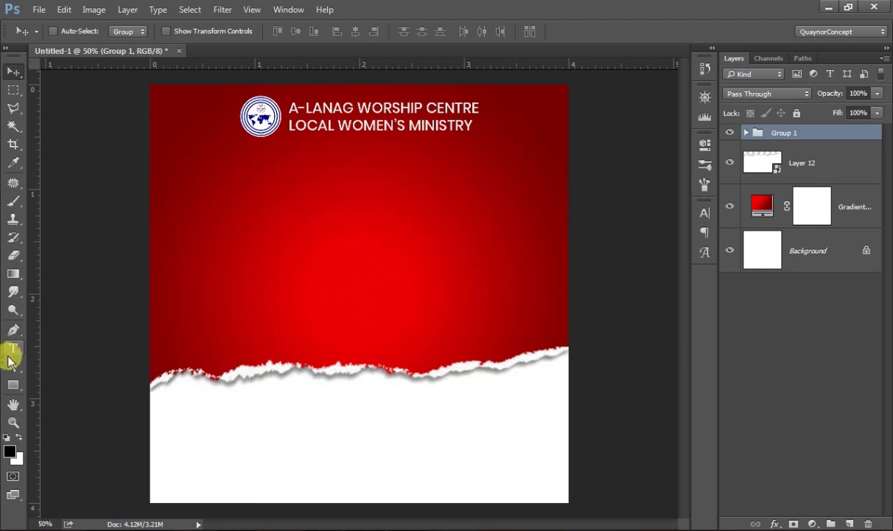
left_click(13, 348)
left_click(334, 271)
type("PRE")
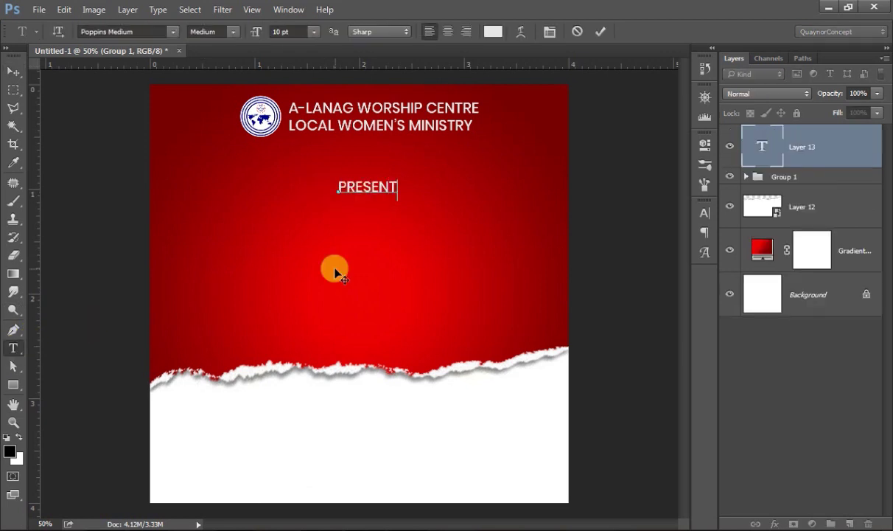
type("SENT")
key("ctrl+a")
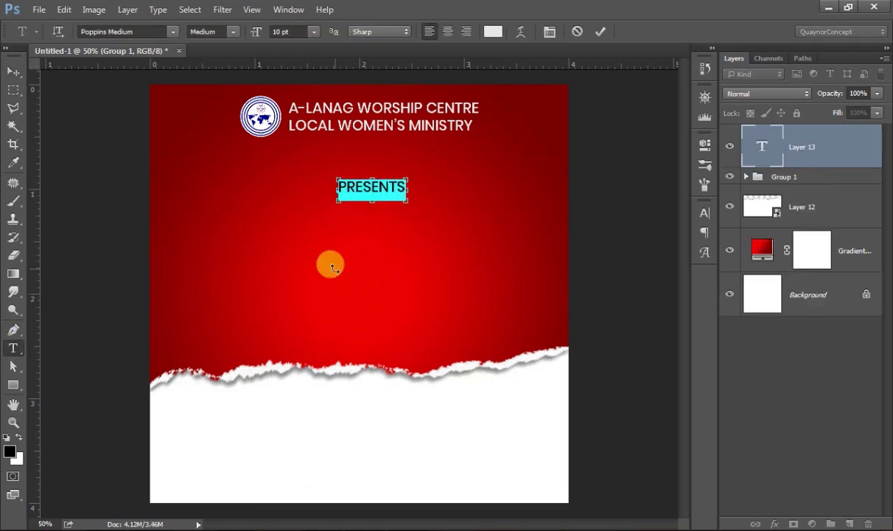
key("ctrl+t")
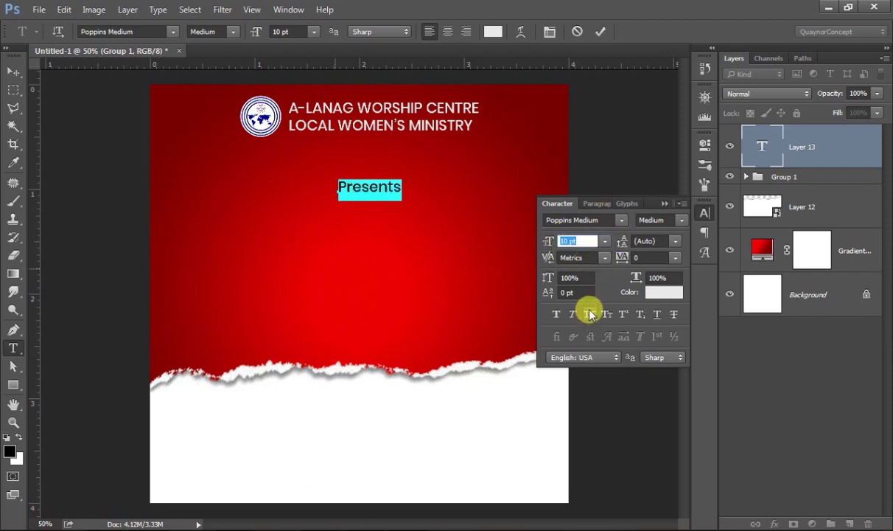
left_click(606, 220)
type("ha")
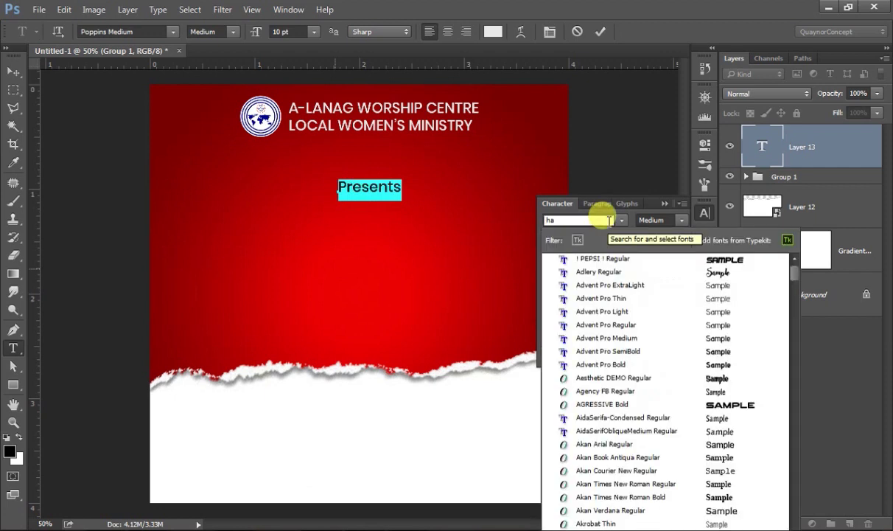
type("ndl")
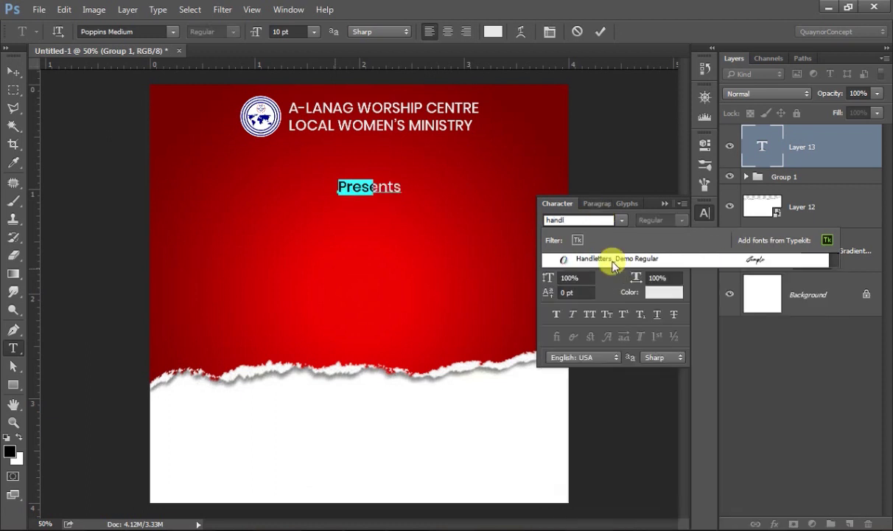
left_click(611, 258)
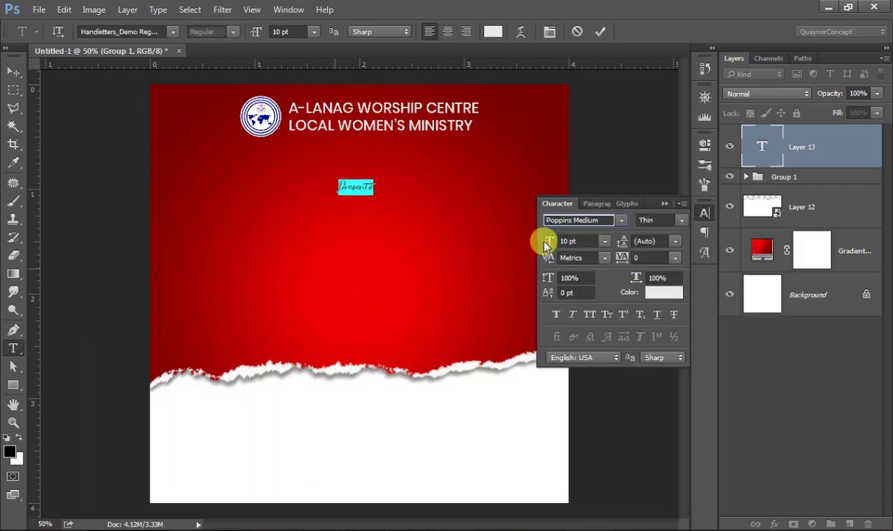
left_click_drag(545, 243, 556, 240)
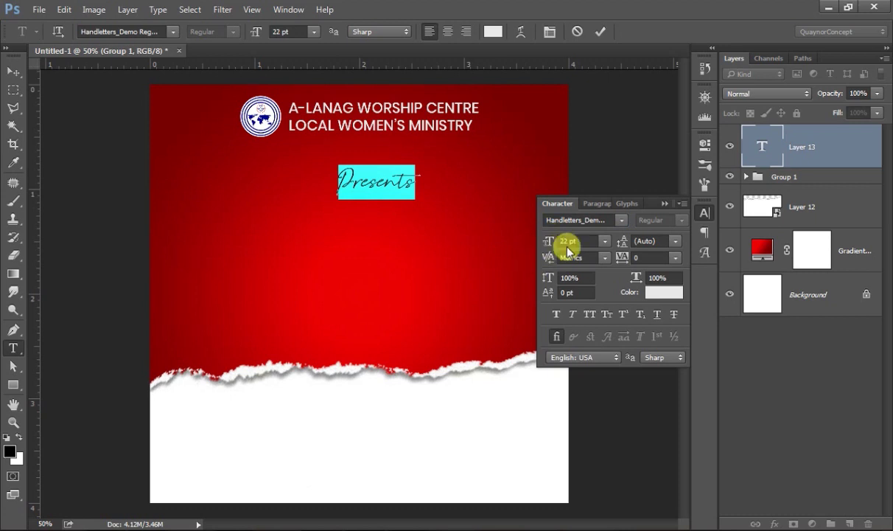
left_click(600, 33)
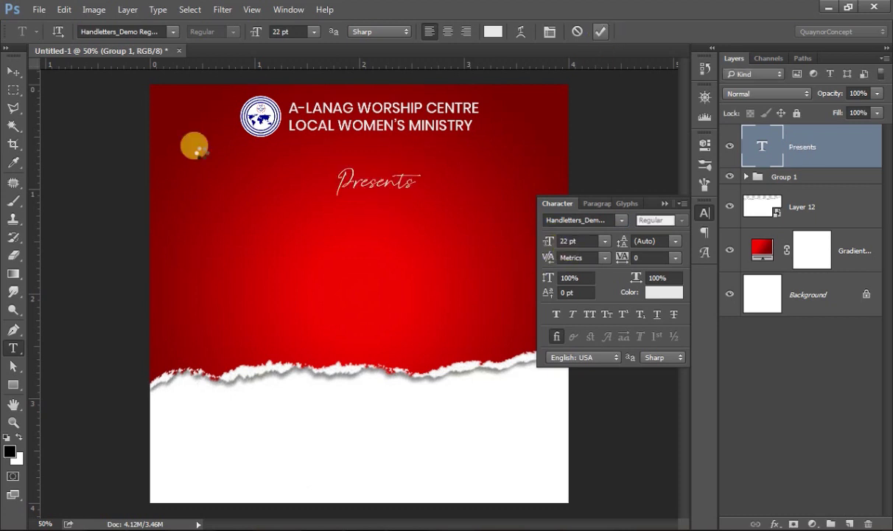
Centre Presents horizontally on the page and move it up toward the heading.
left_click(13, 71)
key("ctrl+a")
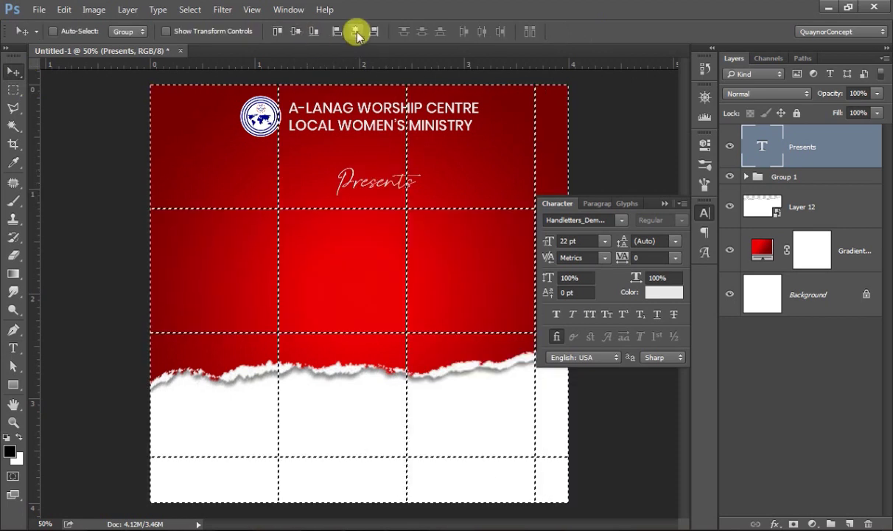
left_click(355, 31)
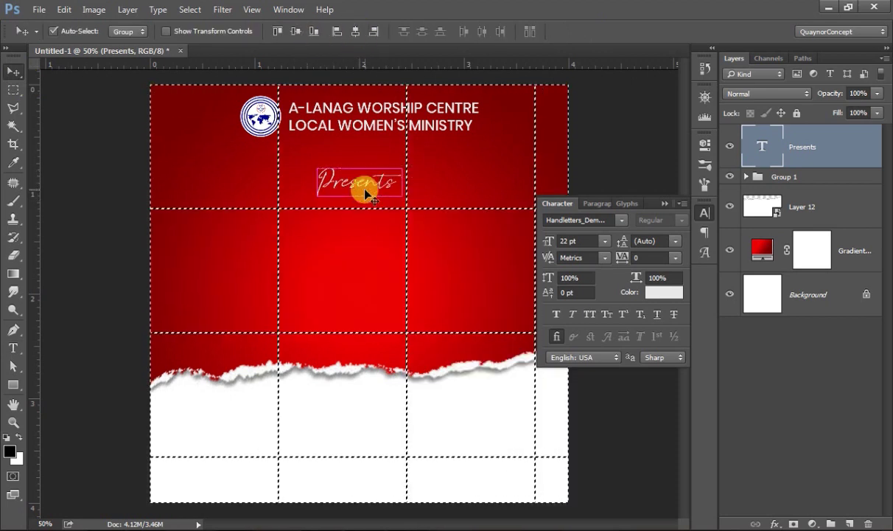
key("ctrl+d")
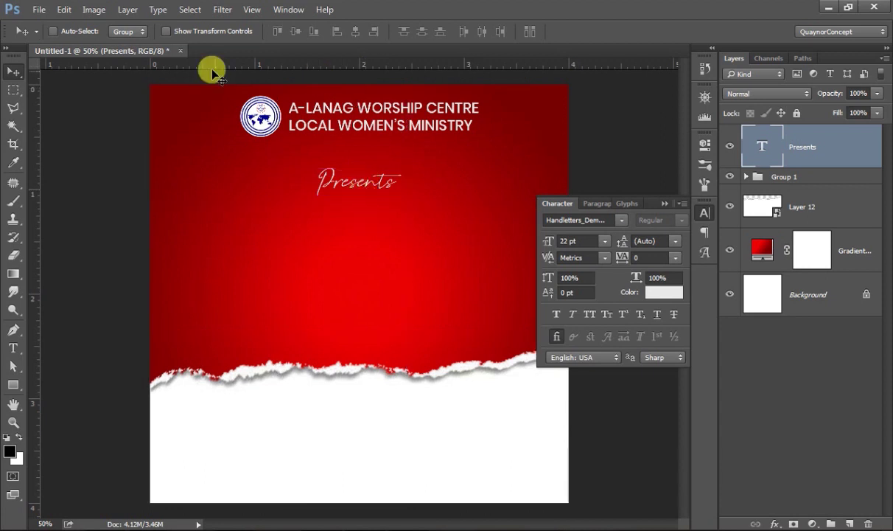
left_click(193, 10)
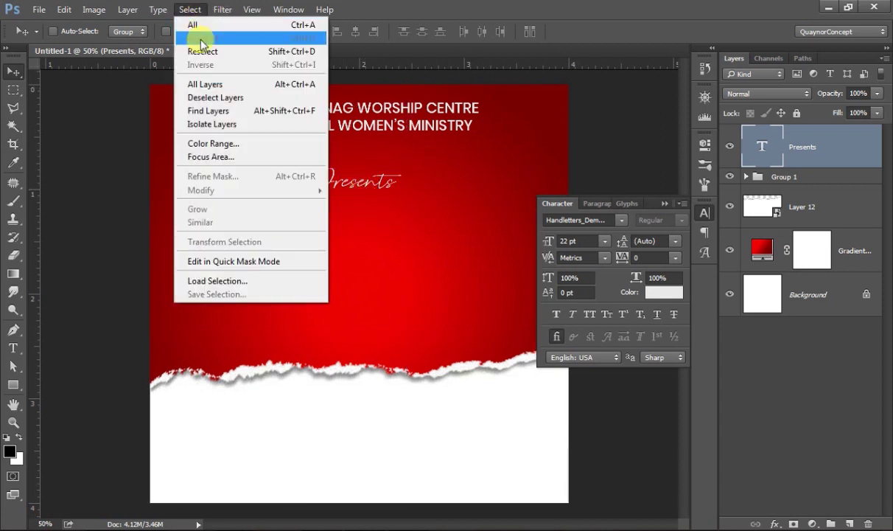
left_click(409, 214)
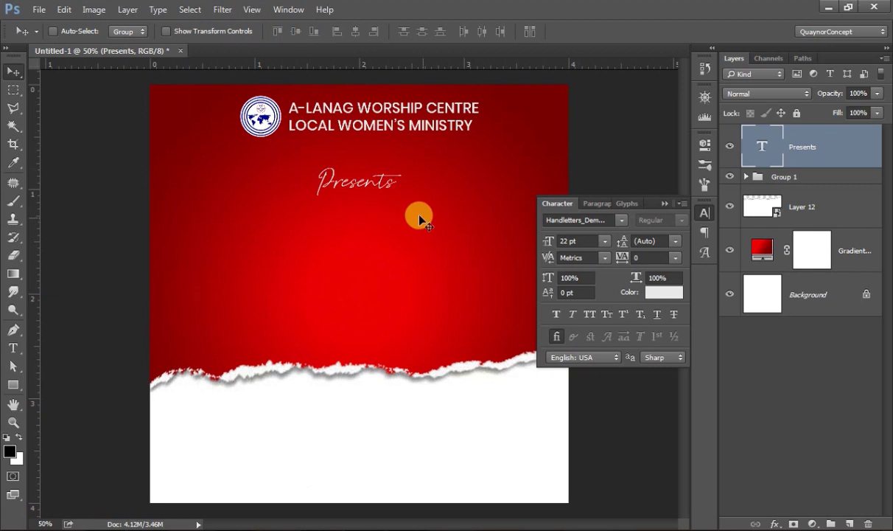
left_click_drag(396, 188, 396, 161)
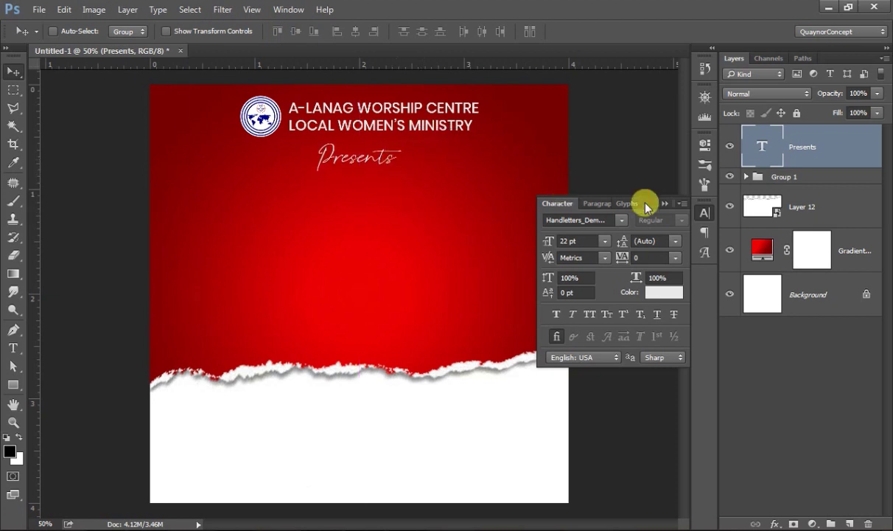
left_click(705, 215)
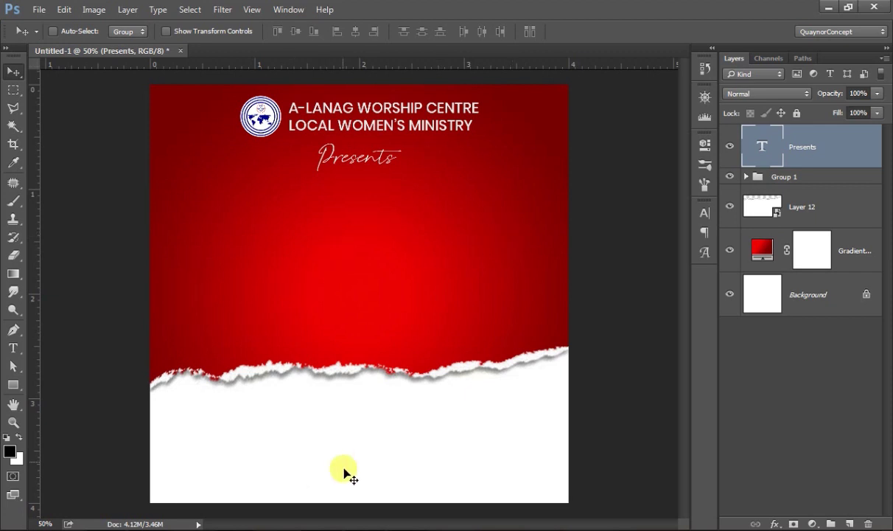
Copy the line 'A panel discussion' from the WordPad notes.
left_click(336, 527)
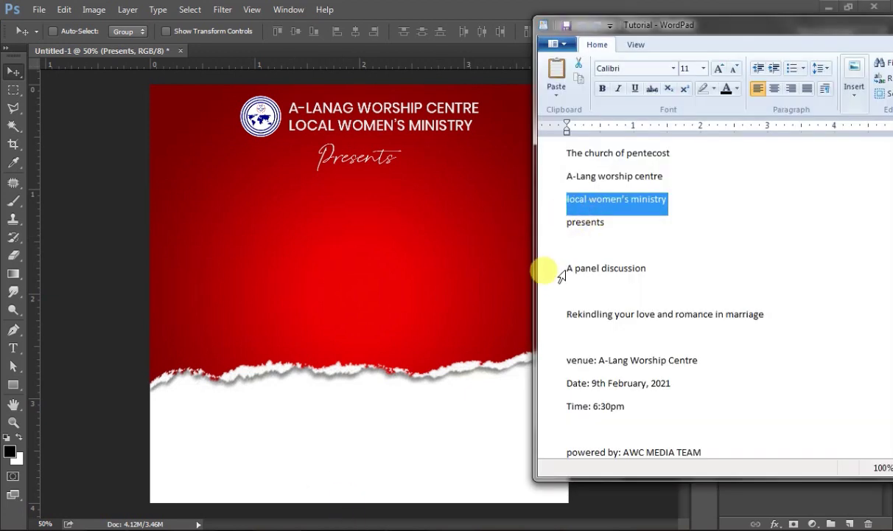
left_click(553, 268)
right_click(586, 269)
left_click(593, 294)
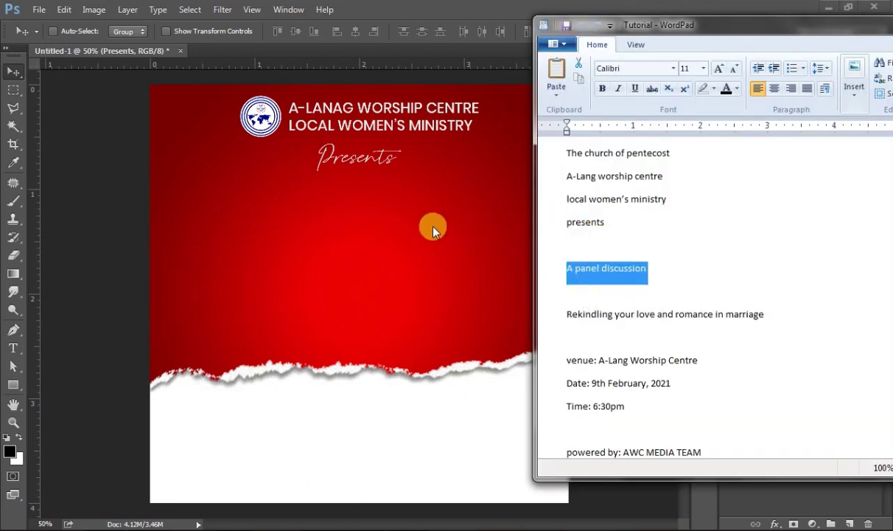
left_click(365, 220)
key("t")
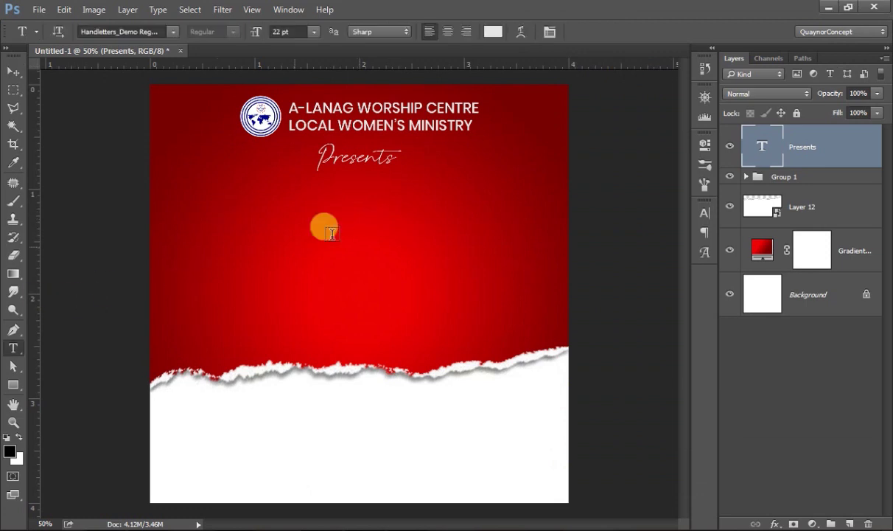
Paste 'A panel discussion' as a new text layer in Poppins Bold.
left_click(368, 209)
key("ctrl+v")
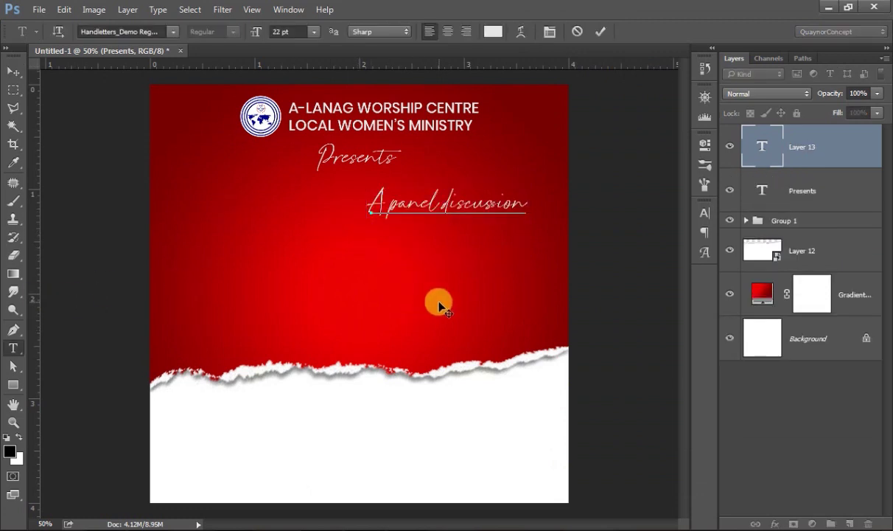
key("ctrl+a")
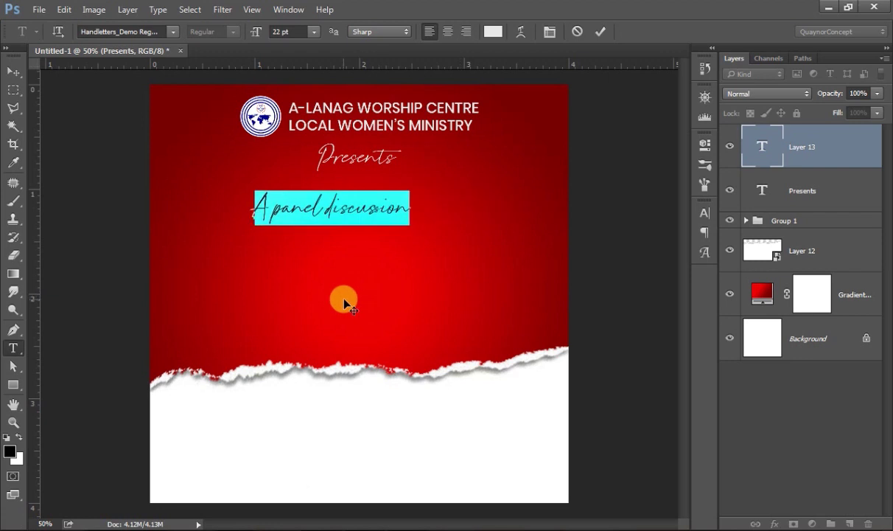
left_click_drag(461, 297, 358, 299)
left_click(161, 33)
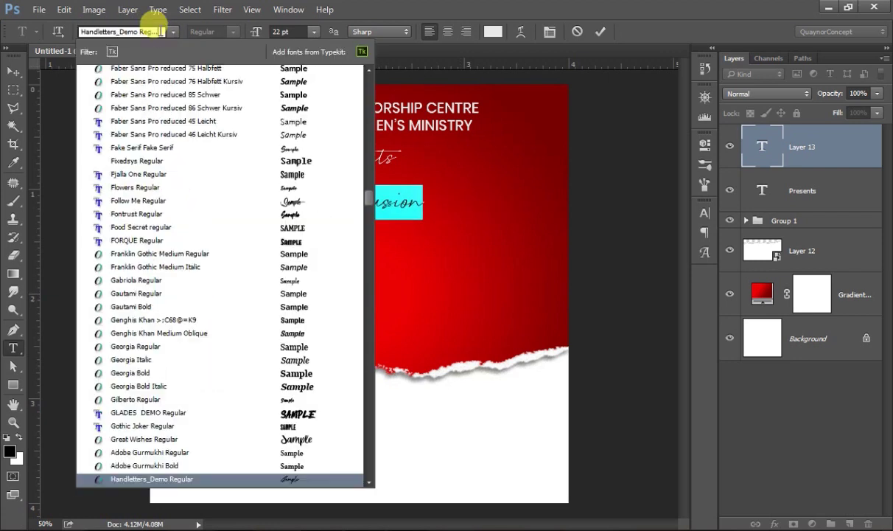
type("p")
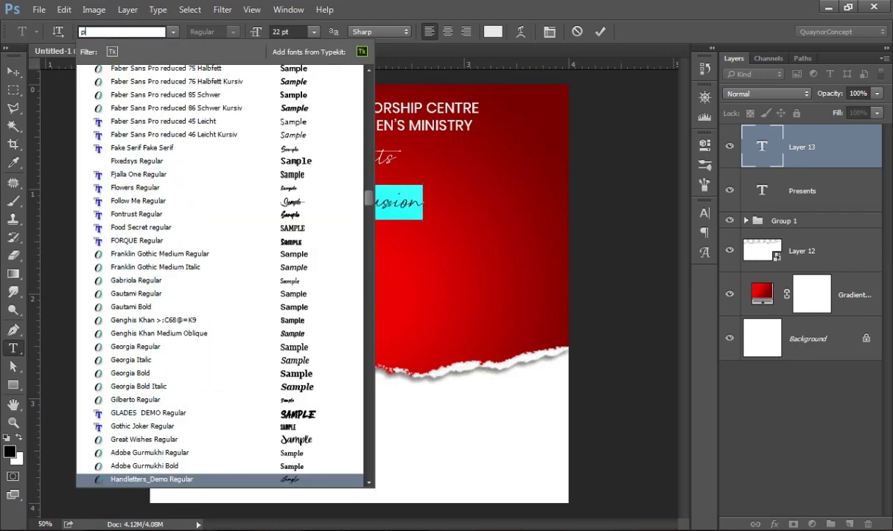
type("oppins")
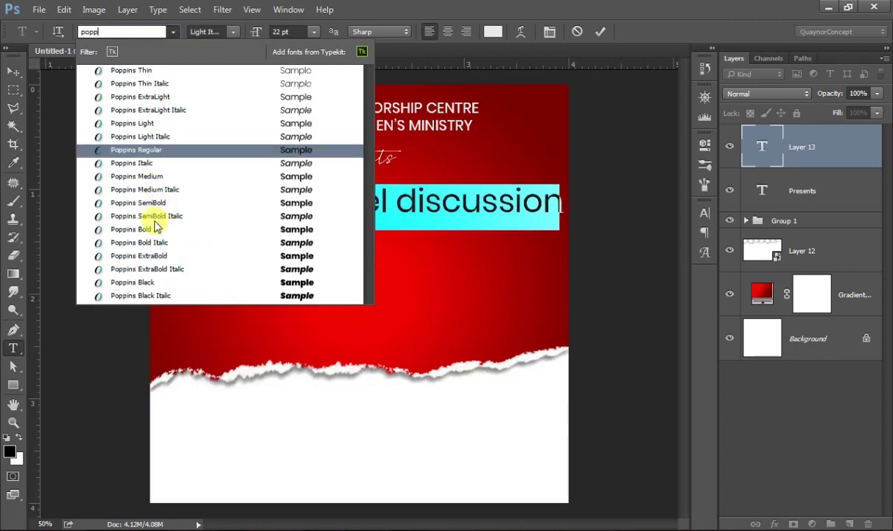
left_click(150, 230)
Make the panel heading All Caps at 13 pt and commit it.
left_click(553, 31)
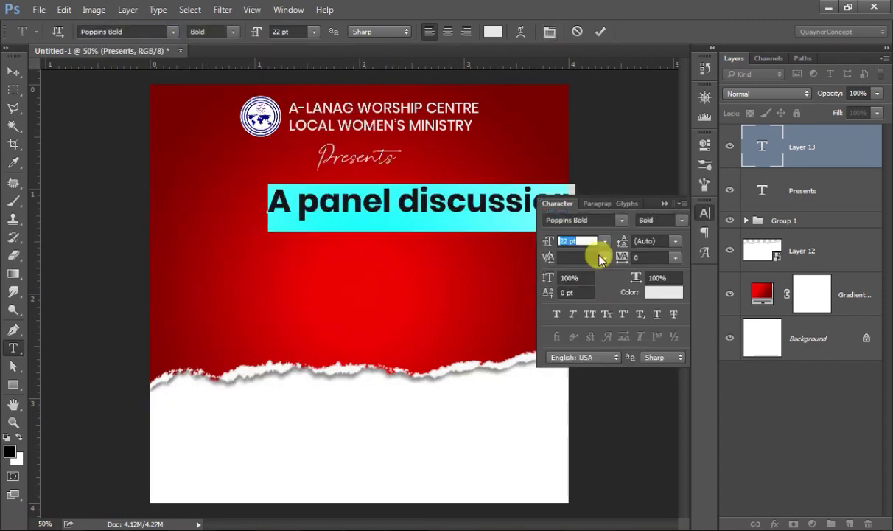
left_click(589, 316)
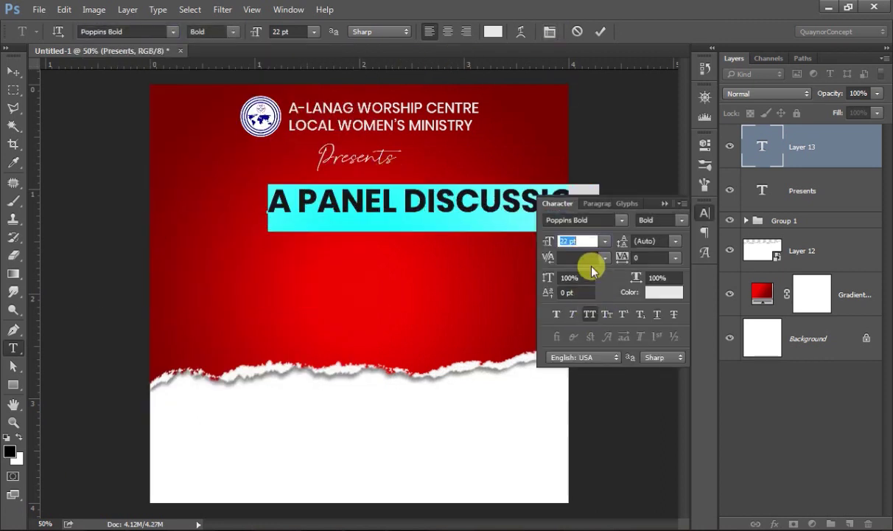
left_click_drag(549, 242, 546, 239)
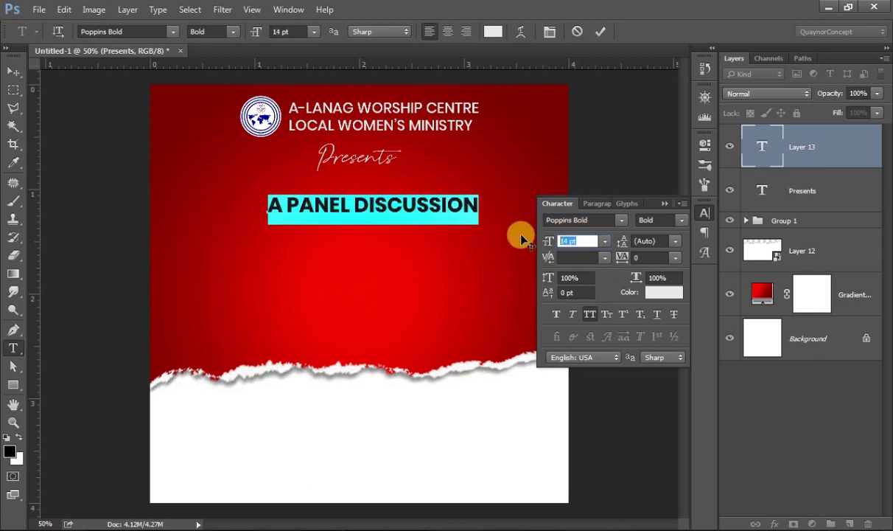
type("13")
left_click(600, 32)
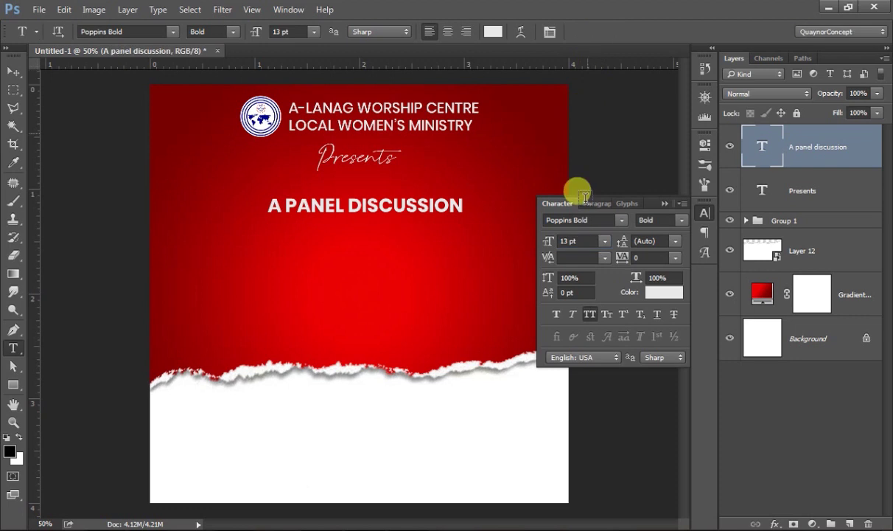
left_click(706, 214)
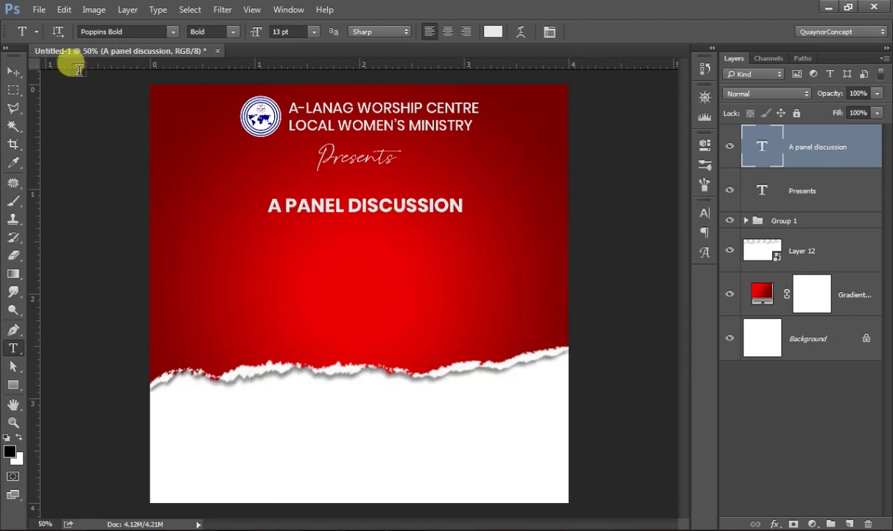
left_click(14, 72)
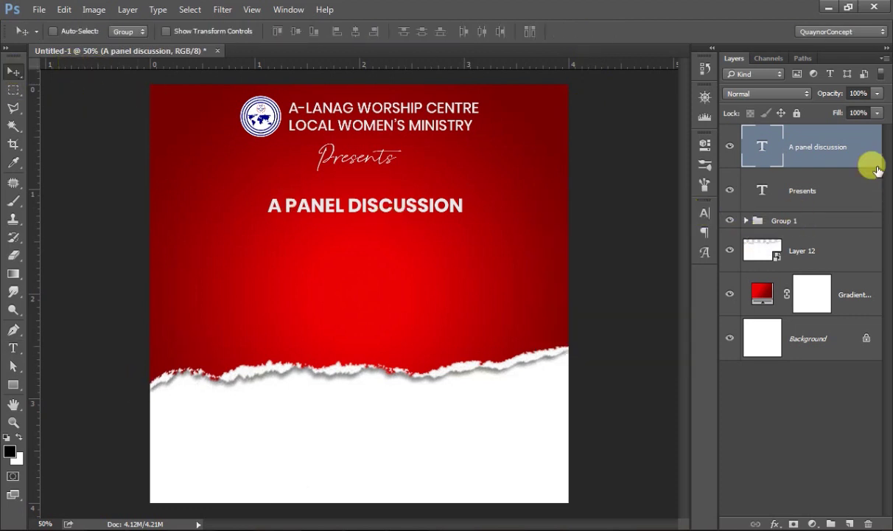
Add a new layer above Presents and draw a rectangle around the panel heading.
left_click(840, 182)
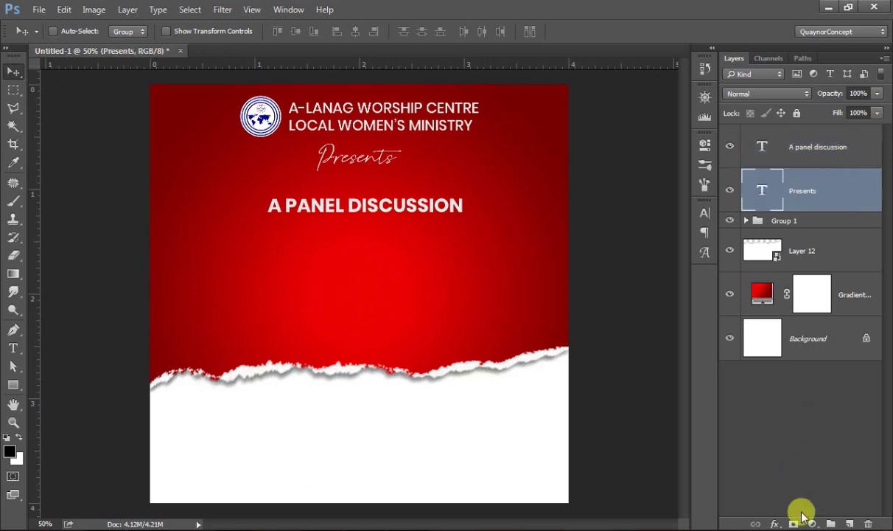
left_click(847, 523)
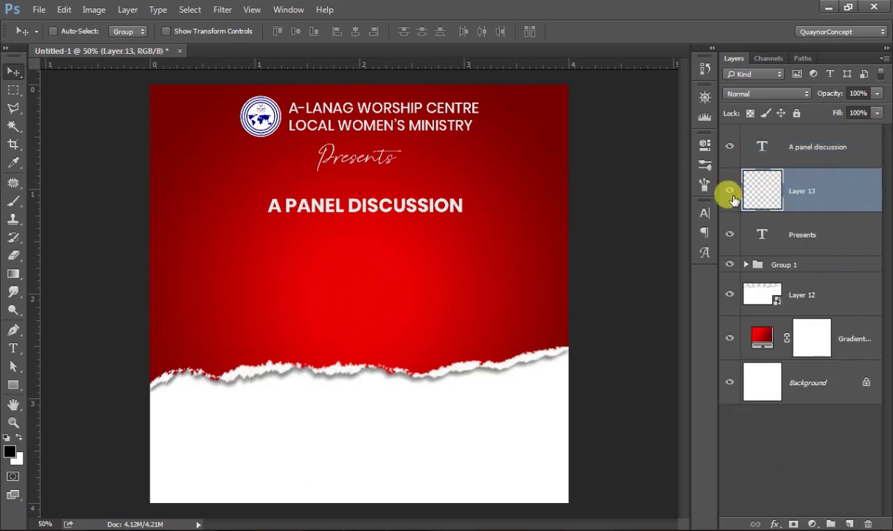
left_click(12, 386)
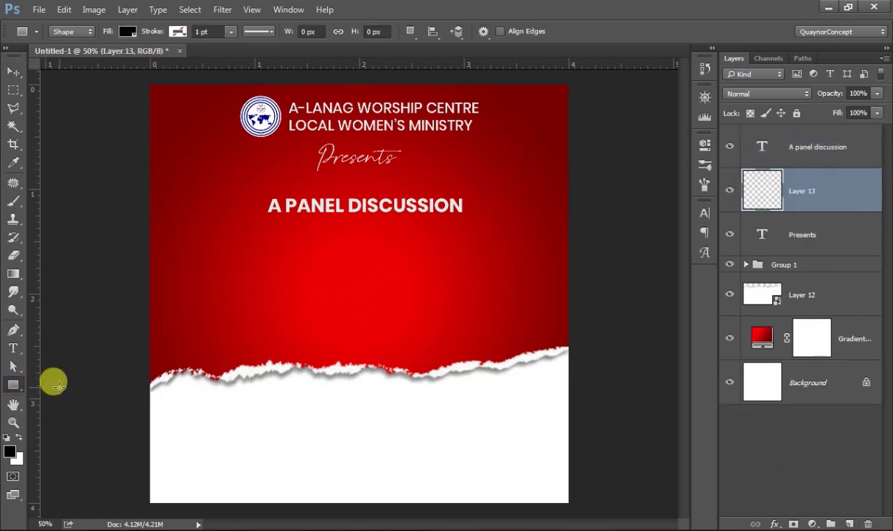
left_click_drag(257, 193, 475, 218)
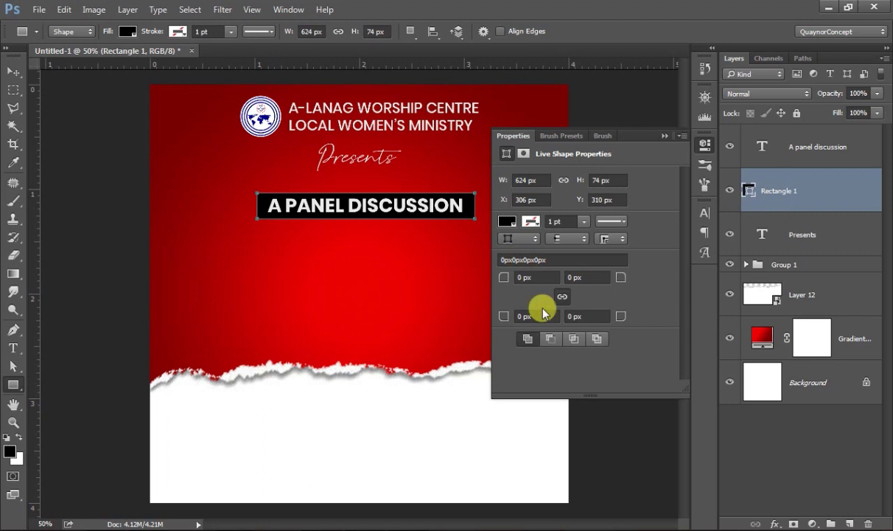
Round the rectangle into a pill with linked 37 px corners and open its Blending Options.
left_click(562, 297)
mouse_move(498, 273)
left_mouse_down()
mouse_move(549, 280)
mouse_move(577, 269)
left_mouse_up()
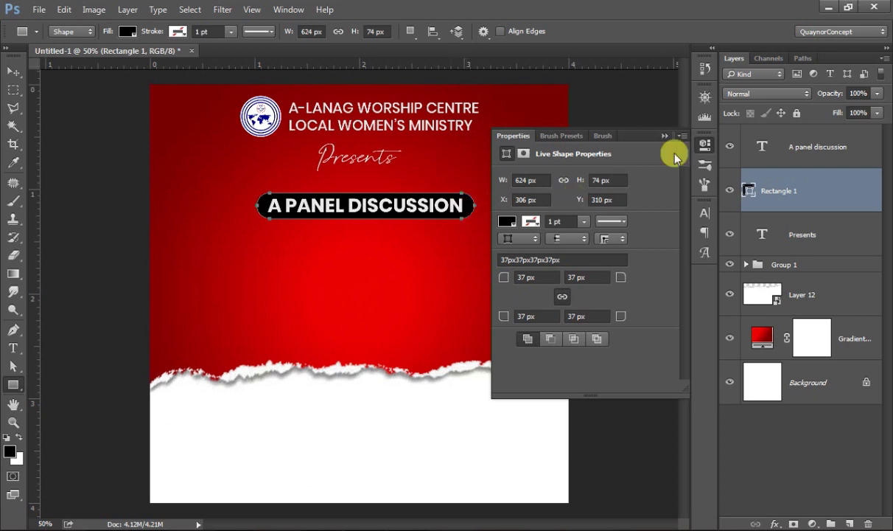
left_click(700, 148)
right_click(825, 181)
left_click(706, 88)
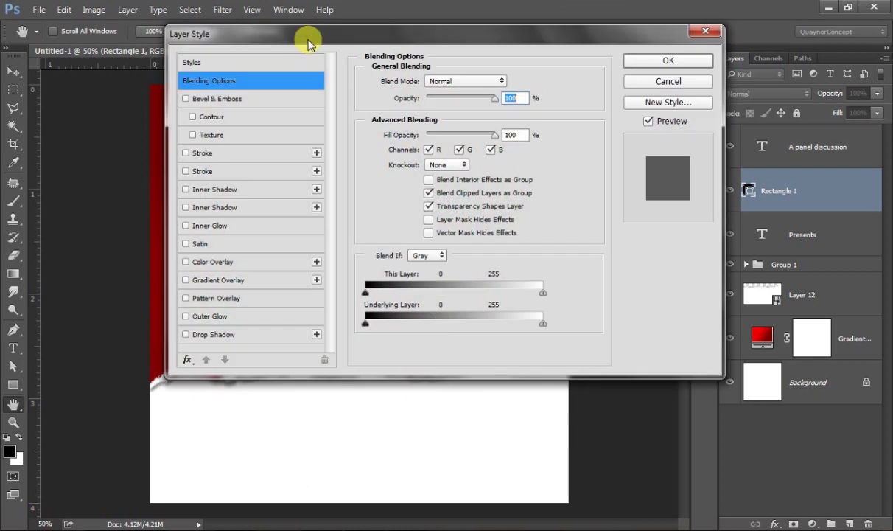
left_click_drag(309, 38, 712, 36)
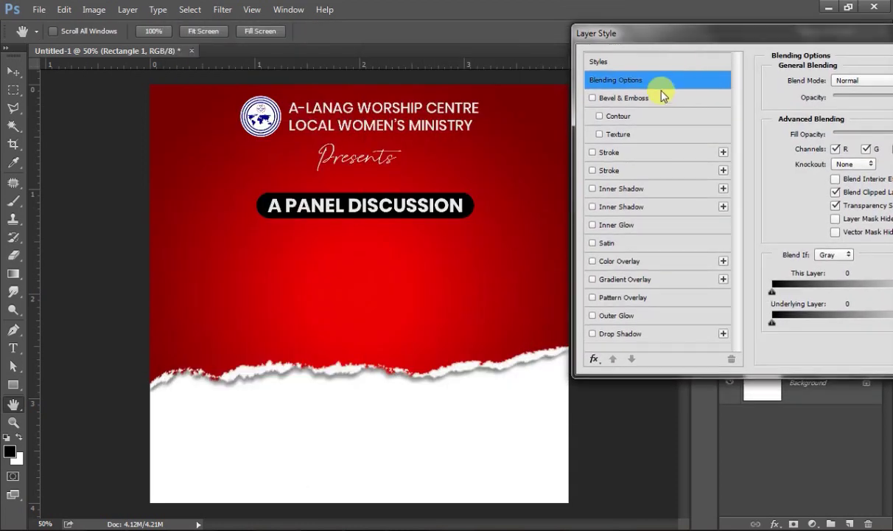
Give the black pill a Bevel & Emboss effect with Size 200 px.
left_click(641, 98)
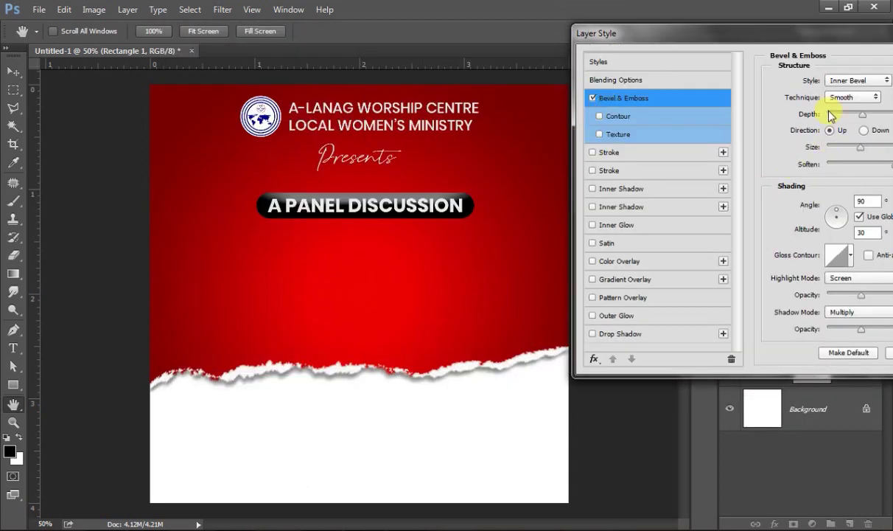
left_click_drag(828, 36, 689, 42)
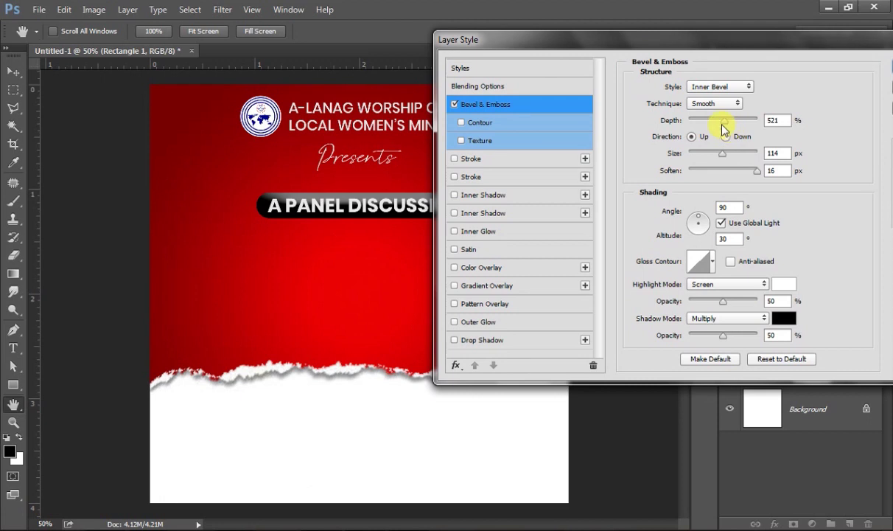
left_click_drag(724, 120, 739, 122)
left_click_drag(722, 153, 740, 156)
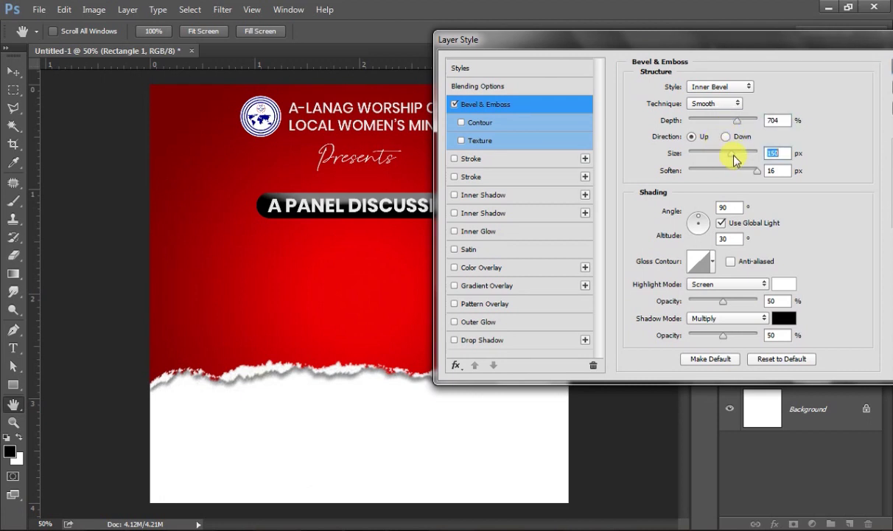
left_click_drag(619, 41, 762, 48)
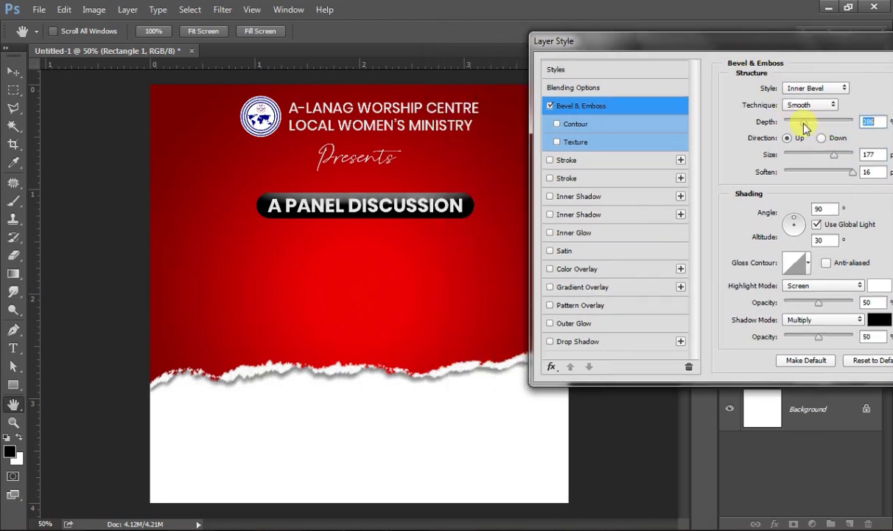
mouse_move(805, 129)
left_mouse_down()
mouse_move(821, 128)
mouse_move(817, 123)
left_mouse_up()
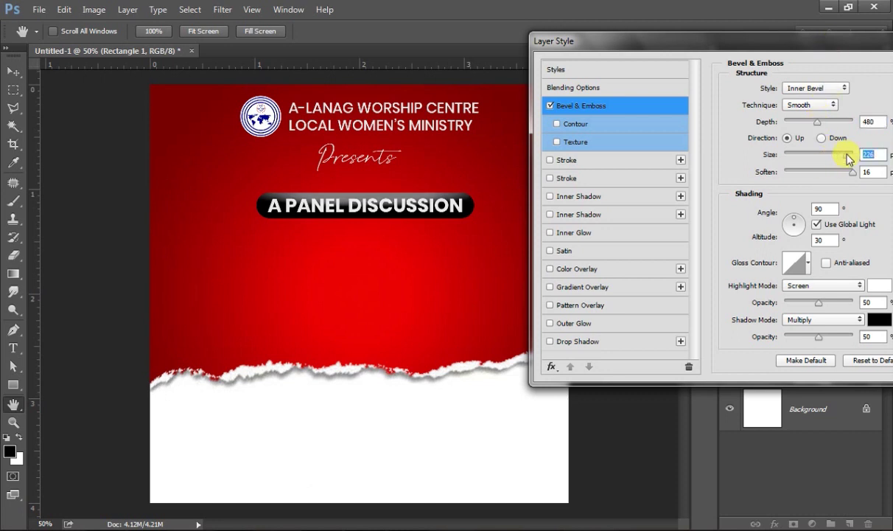
left_click_drag(851, 154, 847, 155)
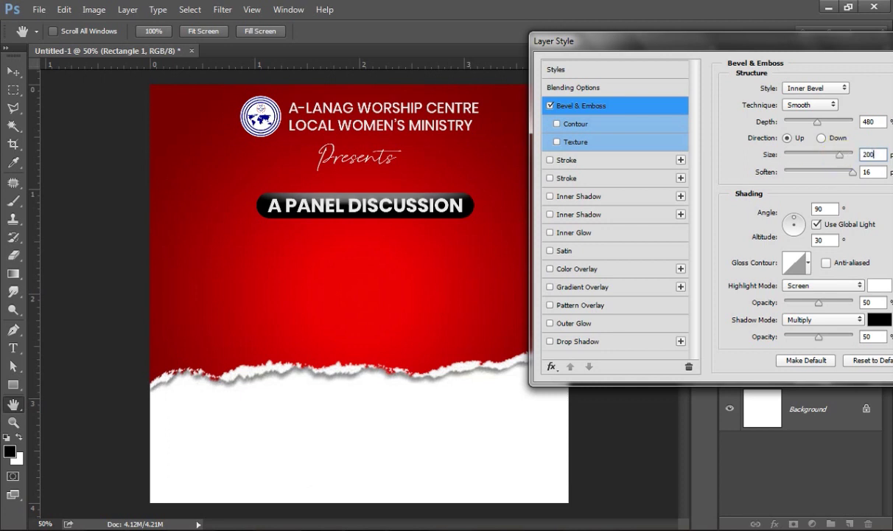
left_click_drag(871, 42, 720, 42)
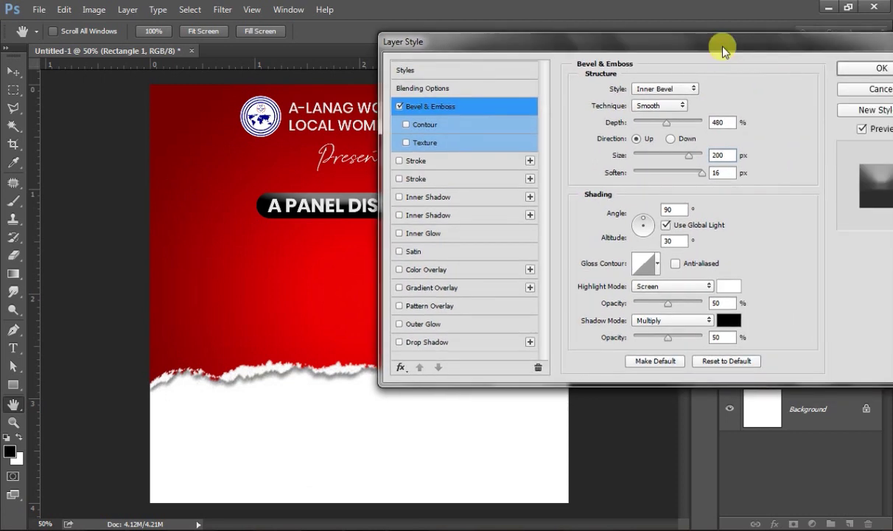
left_click(855, 70)
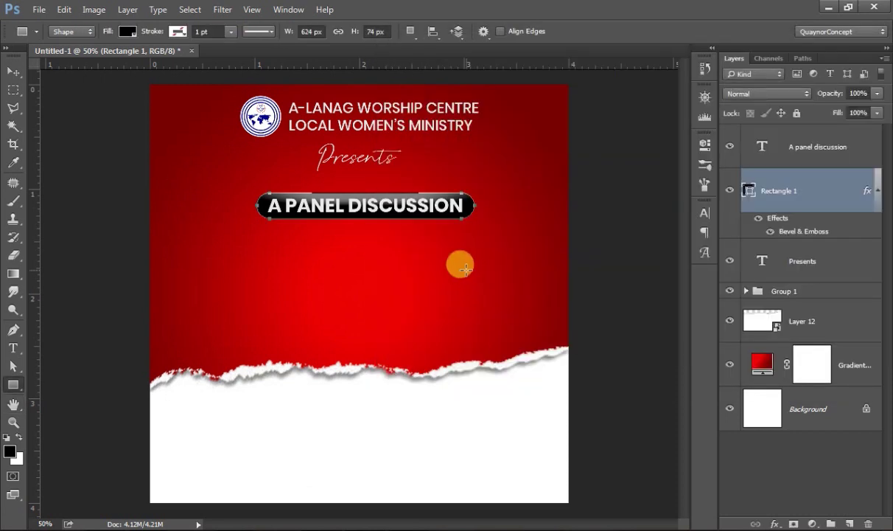
Select the heading text and pill layers together and show the canvas grid.
left_click(13, 71)
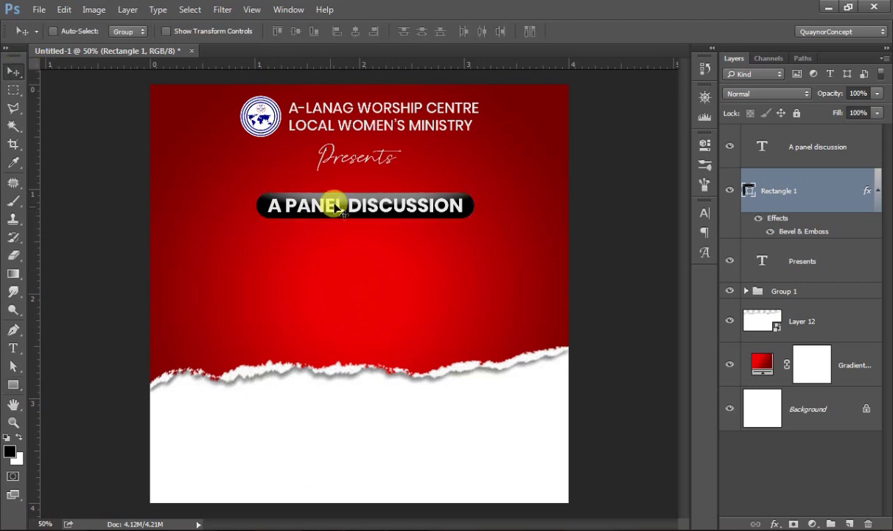
left_click(844, 151, "shift")
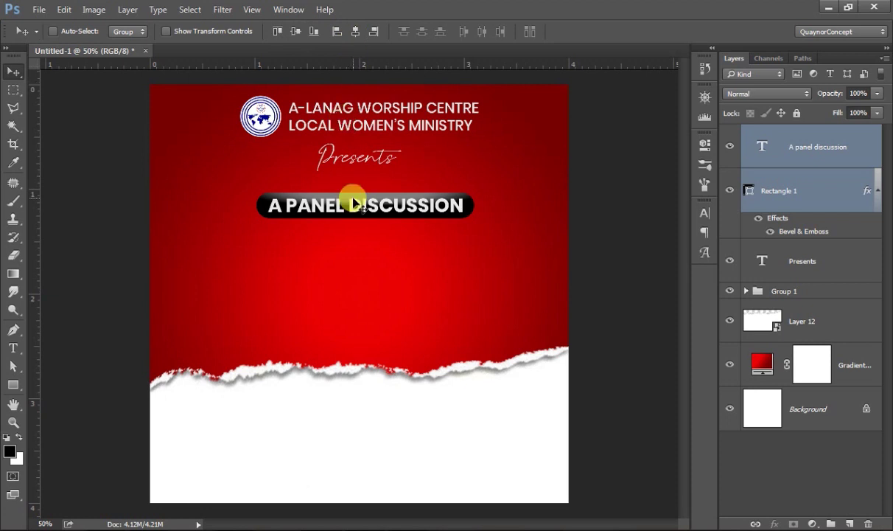
key("ctrl+apostrophe")
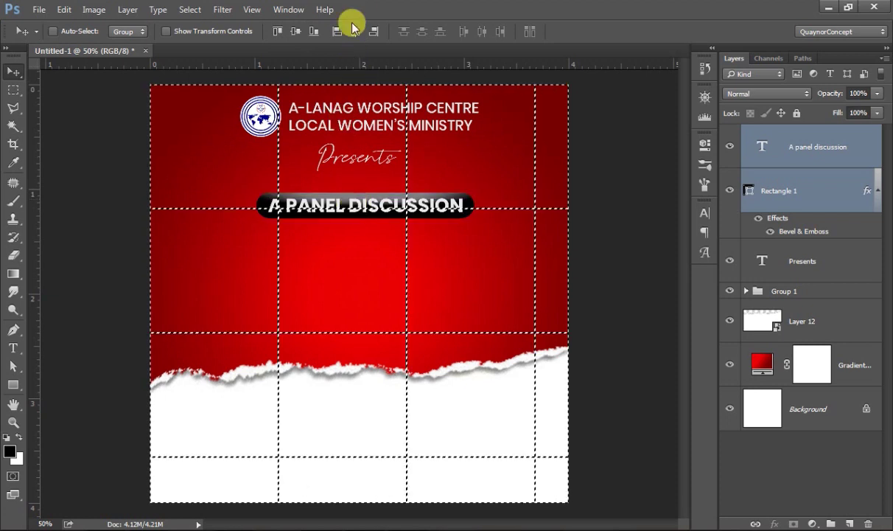
Centre the pill and heading, nudge them up, and convert them into a smart object.
left_click(353, 34)
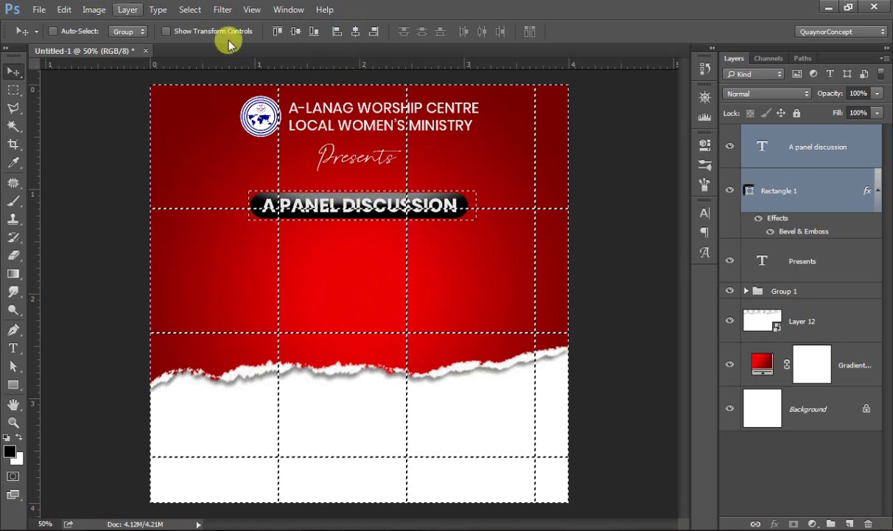
left_click(189, 9)
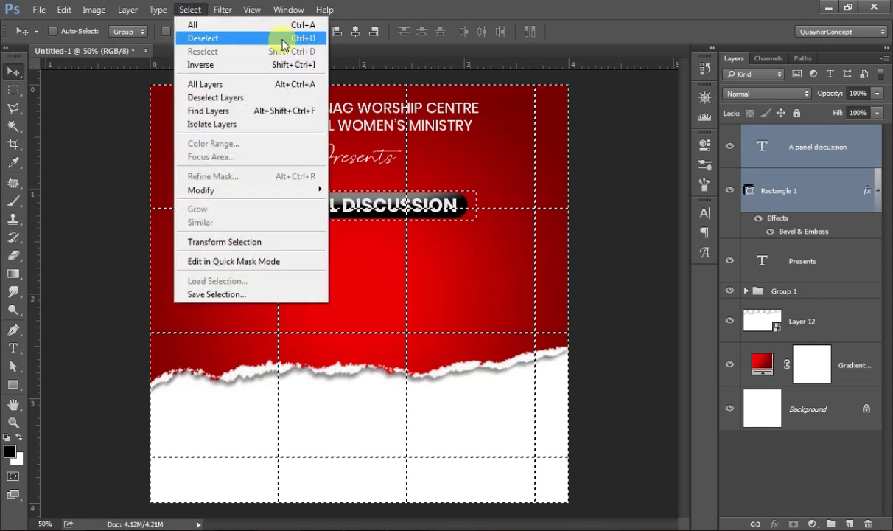
left_click(279, 35)
key("Up")
key("Up")
key("Up")
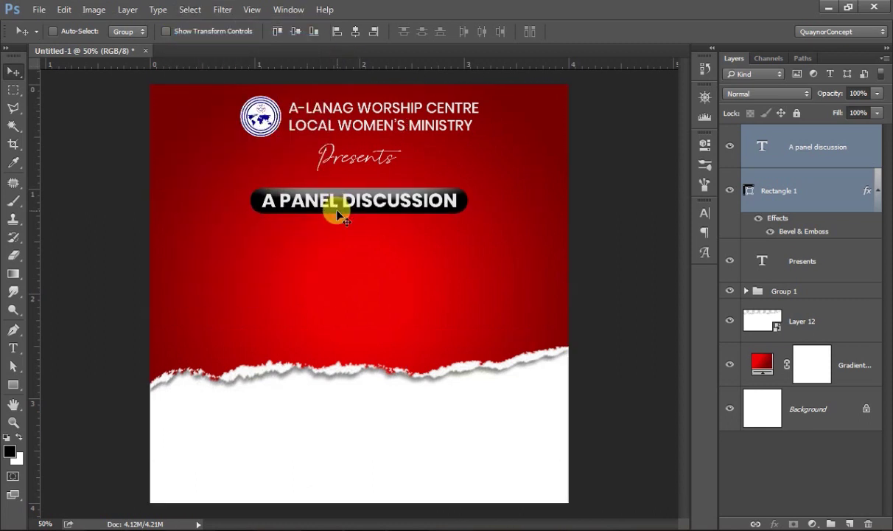
right_click(849, 150)
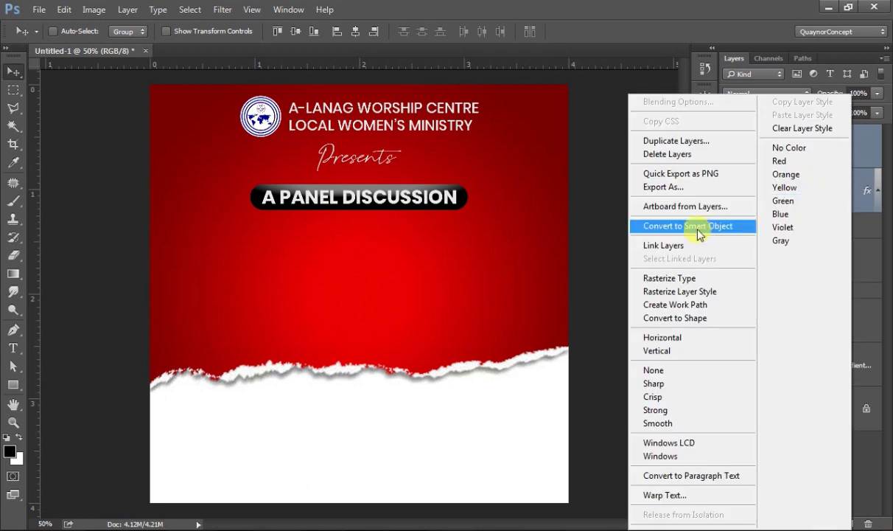
left_click(664, 225)
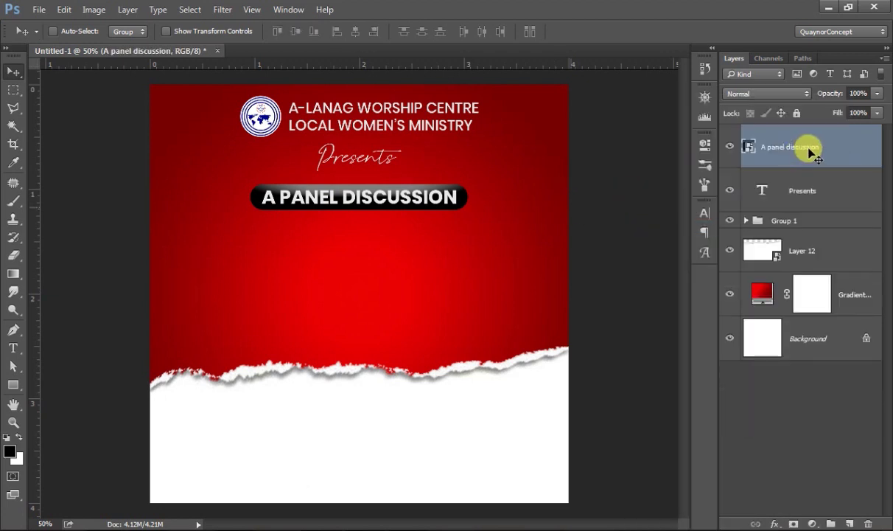
Duplicate the smart object, flip the copy vertically beneath the original, and add a layer mask.
key("ctrl+j")
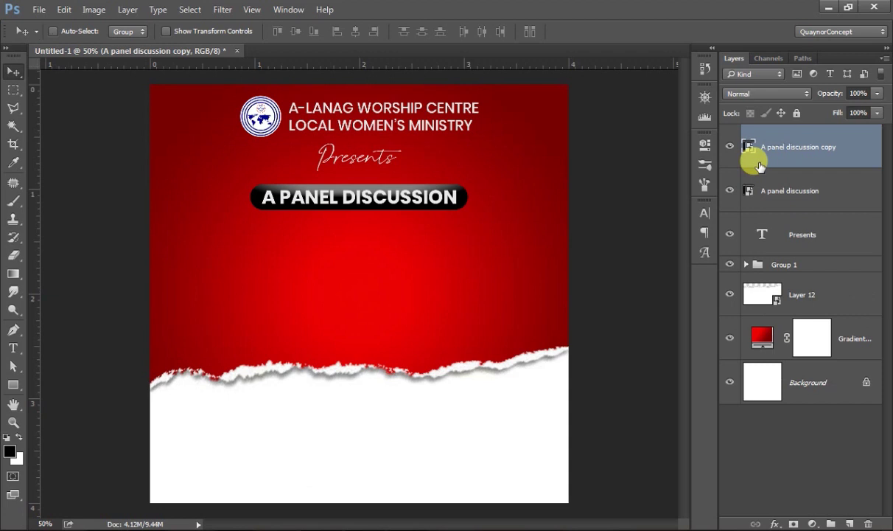
key("ctrl+t")
right_click(439, 185)
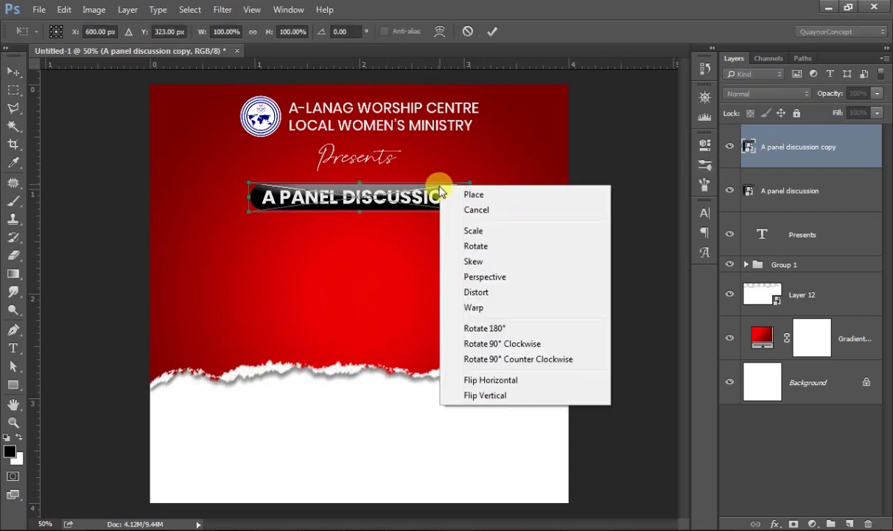
left_click(485, 395)
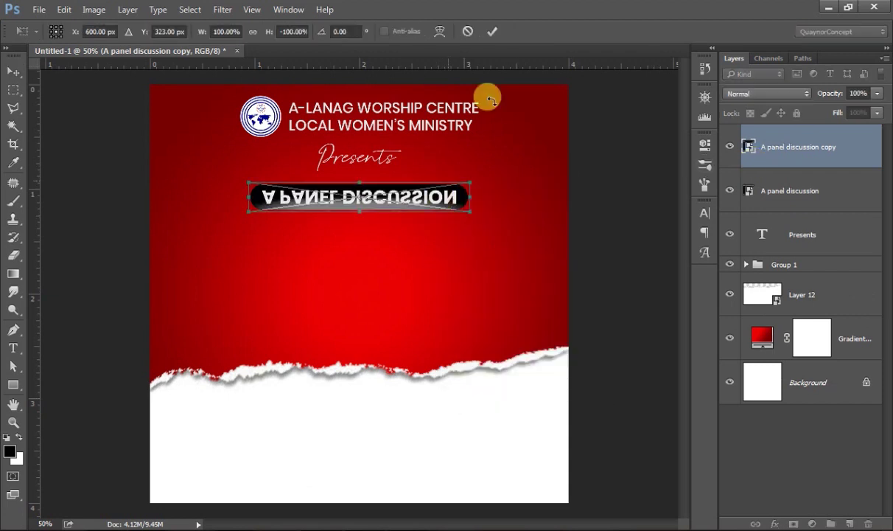
left_click(494, 33)
left_click_drag(415, 196, 416, 228)
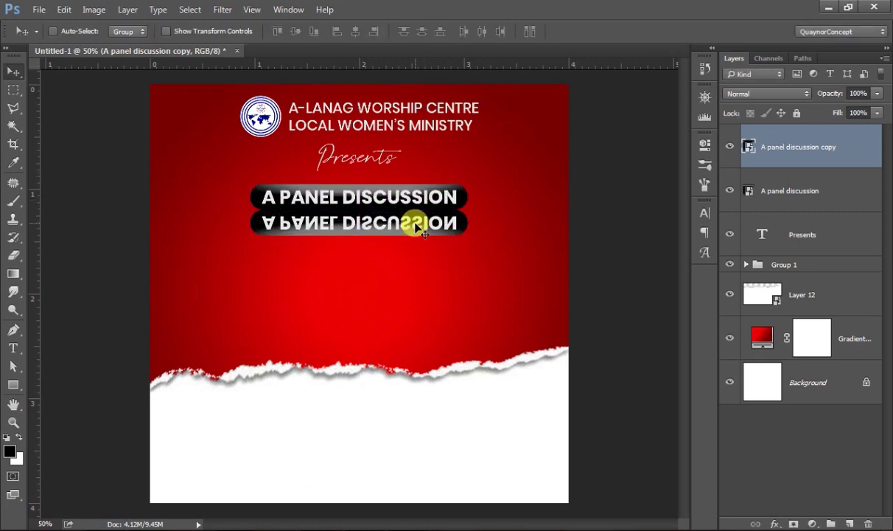
key("Down")
key("Down")
key("Down")
key("Up")
key("Up")
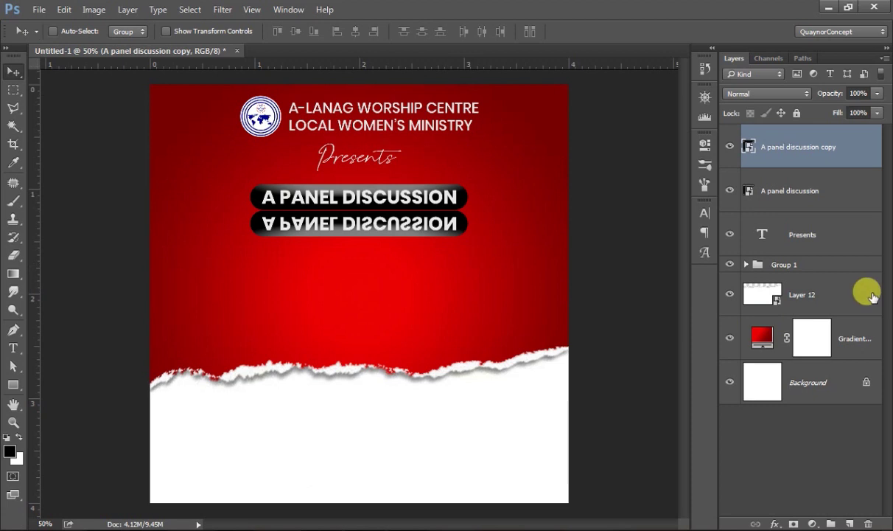
left_click(793, 524)
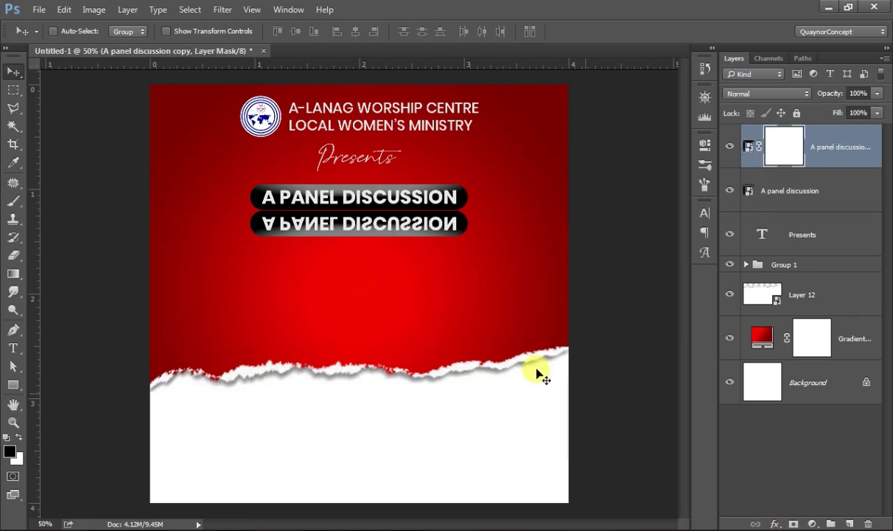
Fade the flipped copy downward with a Foreground to Background gradient on its mask.
left_click(13, 274)
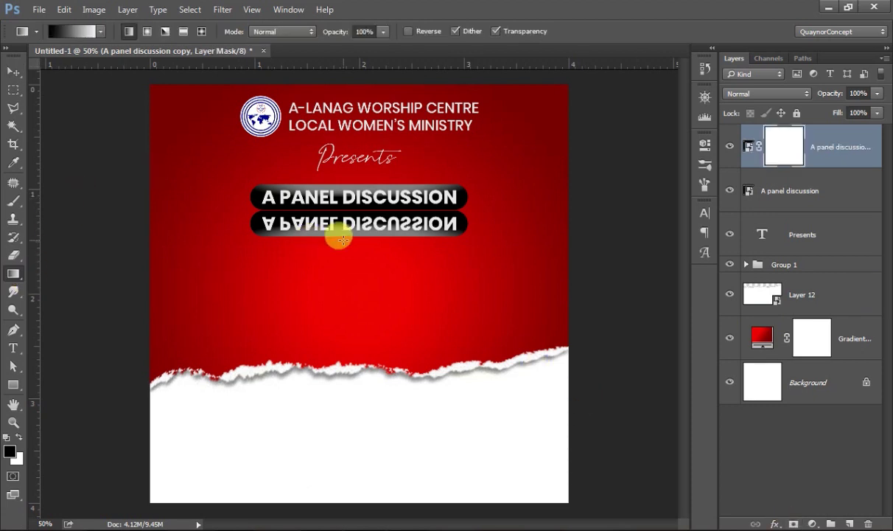
left_click_drag(343, 198, 343, 238)
left_click(60, 28)
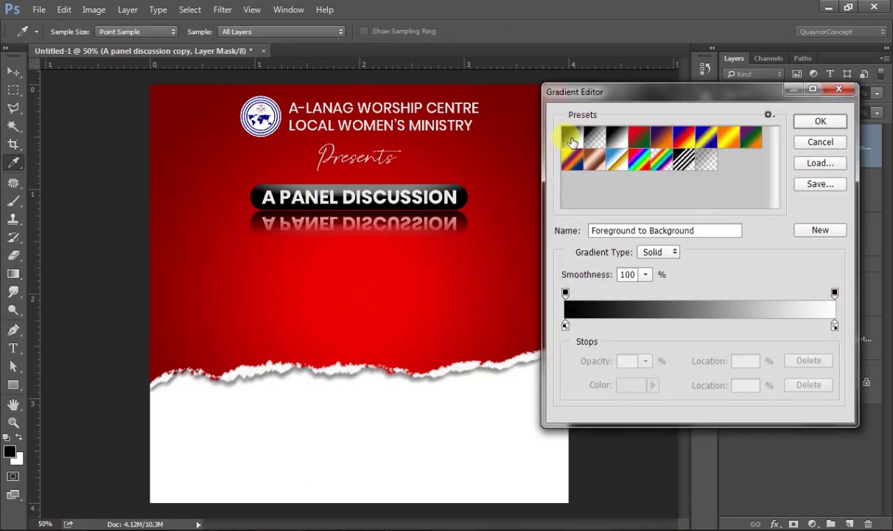
left_click(800, 120)
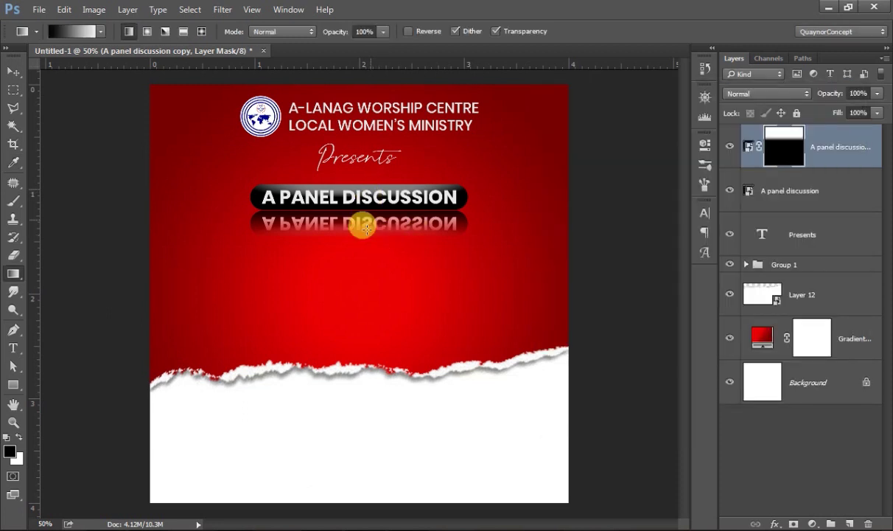
left_click_drag(371, 193, 365, 236)
Lower the reflection layer's Fill to 47%.
left_click_drag(838, 113, 822, 115)
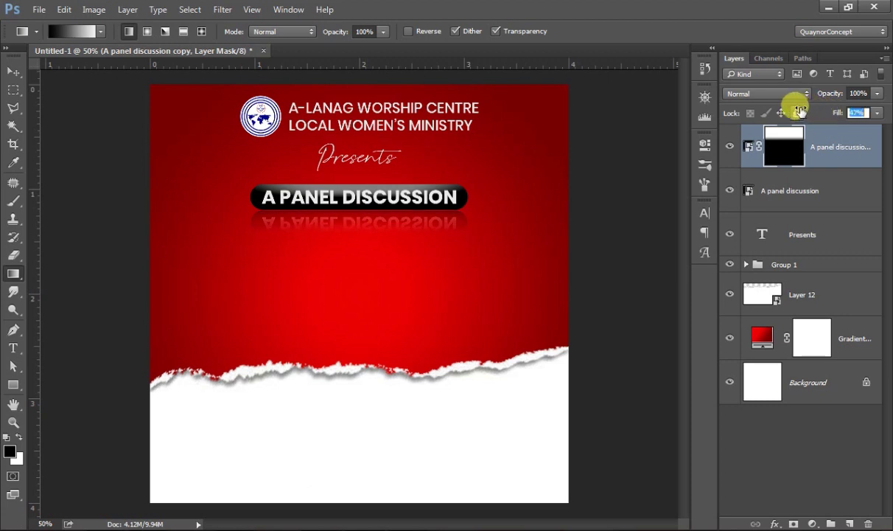
left_click_drag(329, 246, 321, 244)
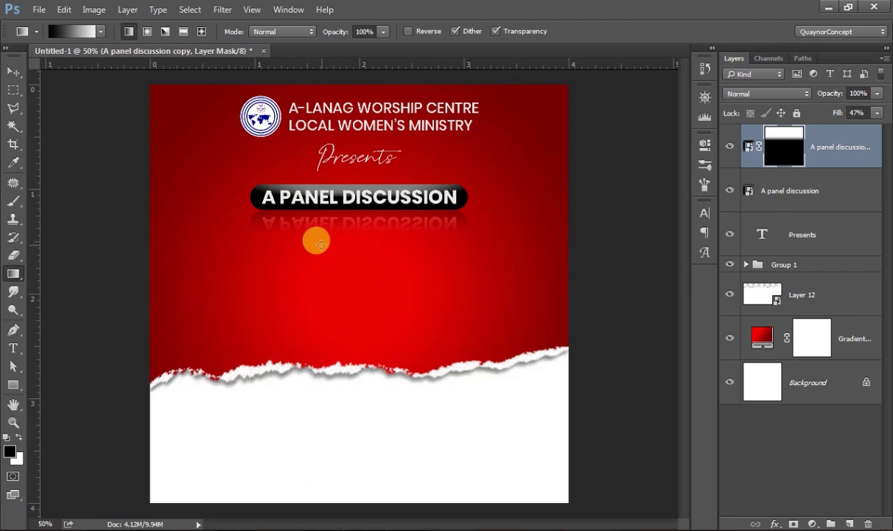
left_click(13, 348)
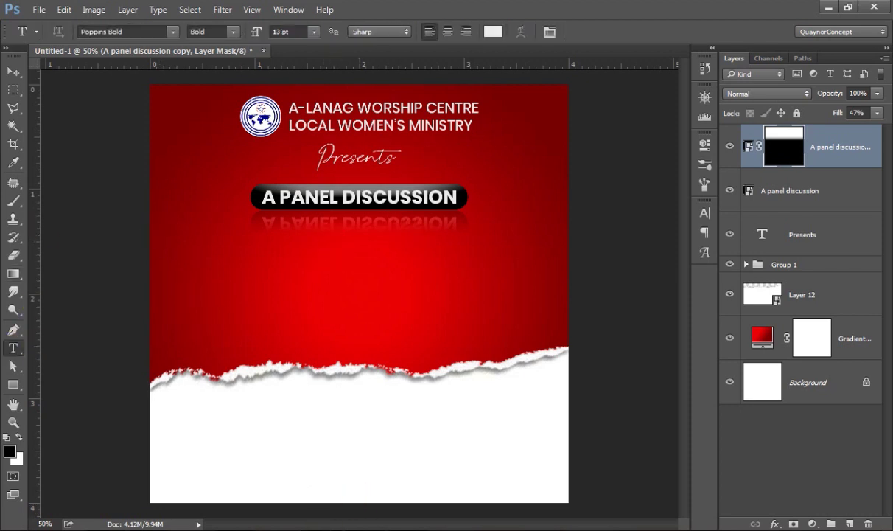
Copy the word 'love' from the WordPad notes.
key("alt+Tab")
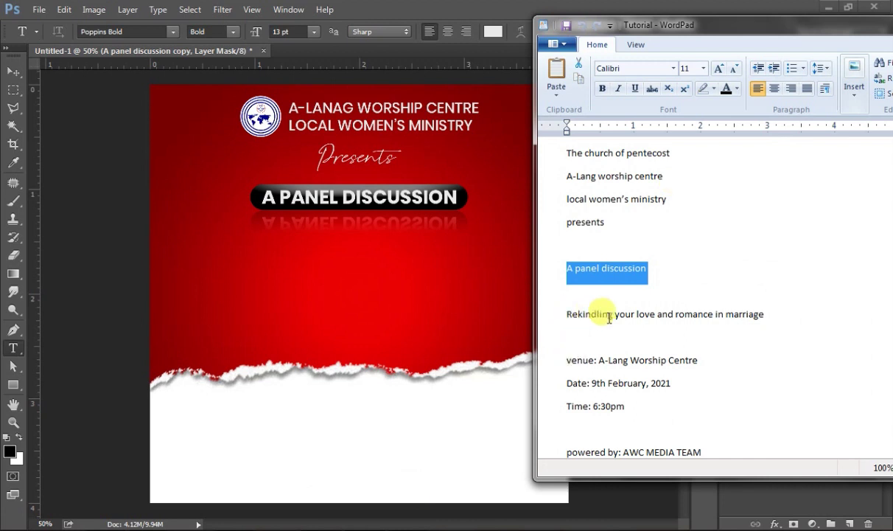
left_click_drag(635, 315, 649, 312)
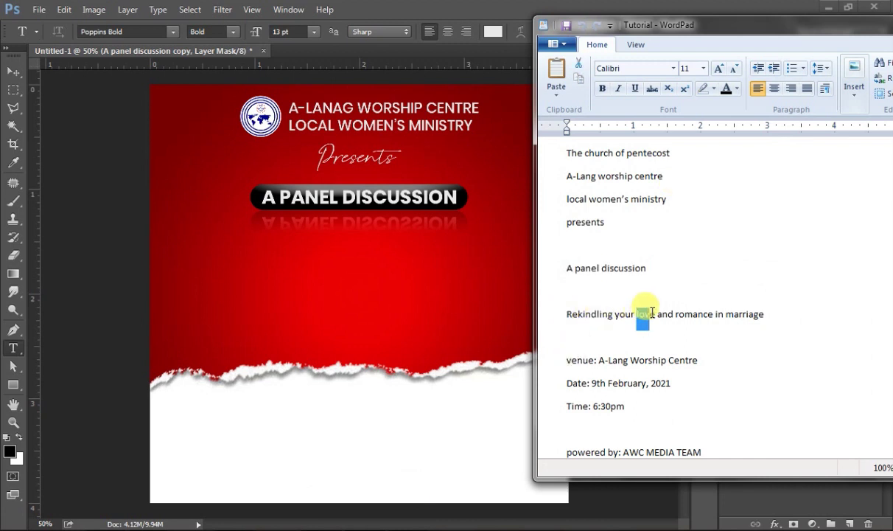
right_click(646, 316)
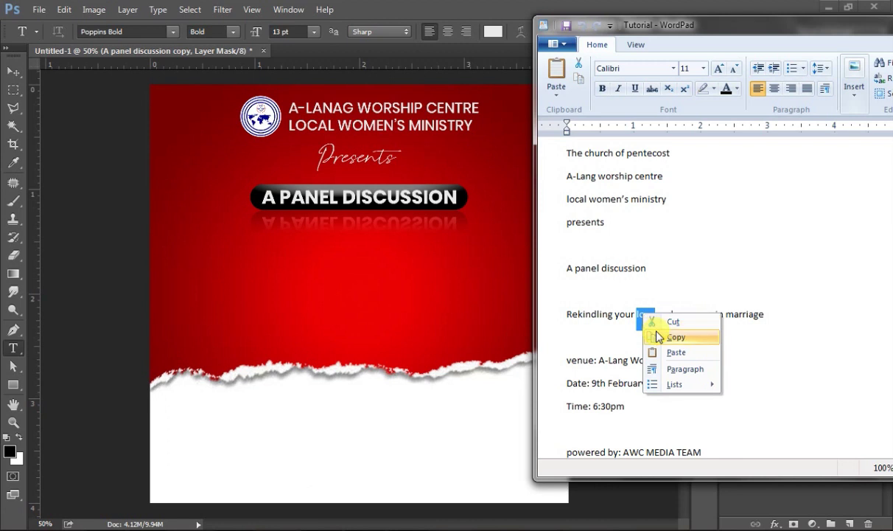
left_click(635, 335)
key("alt+Tab")
Paste LOVE as white text below the pill in Poppins ExtraBold at about 32 pt.
left_click(402, 267)
key("ctrl+v")
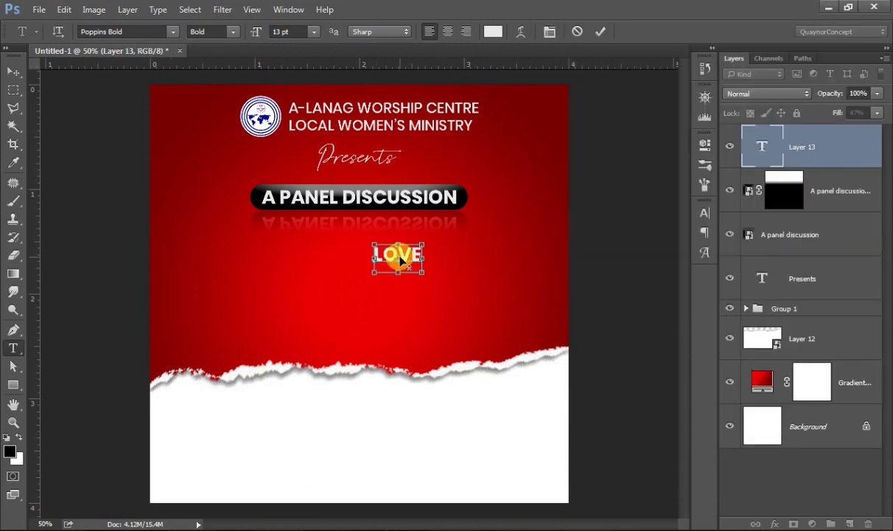
key("ctrl+a")
left_click_drag(257, 39, 265, 30)
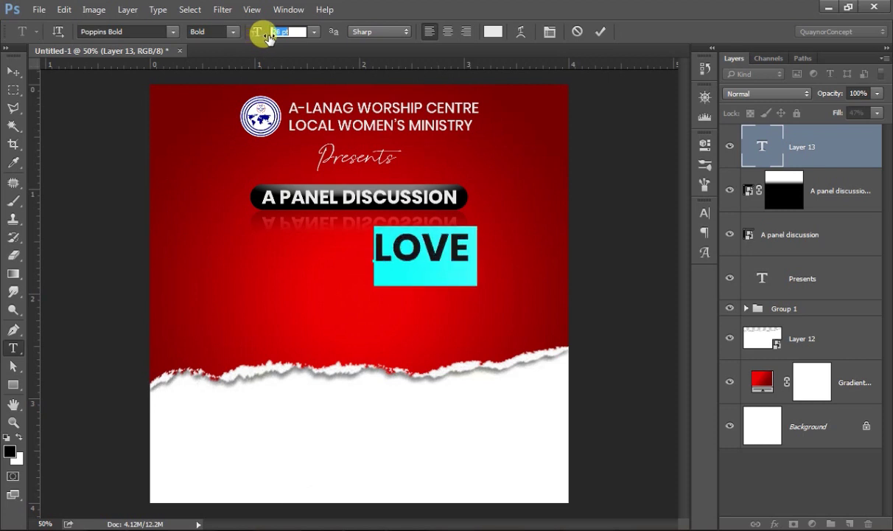
left_click(214, 32)
left_click(212, 201)
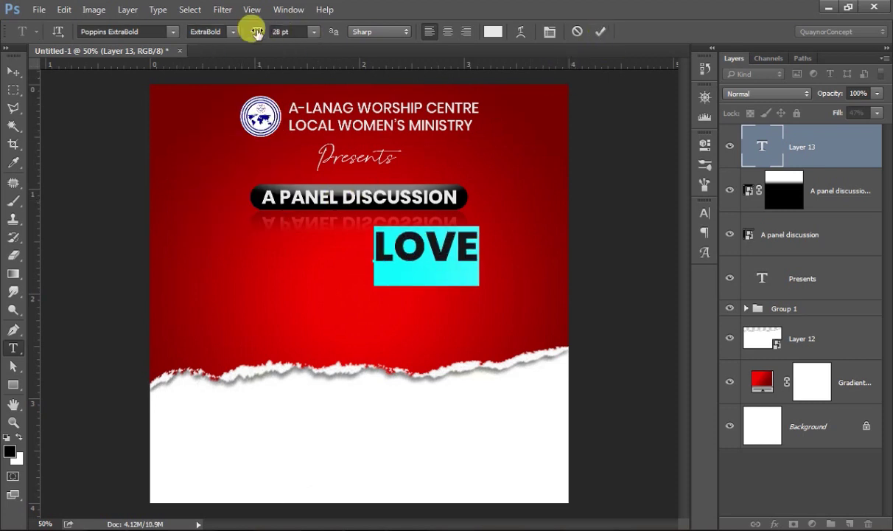
left_click_drag(253, 32, 261, 34)
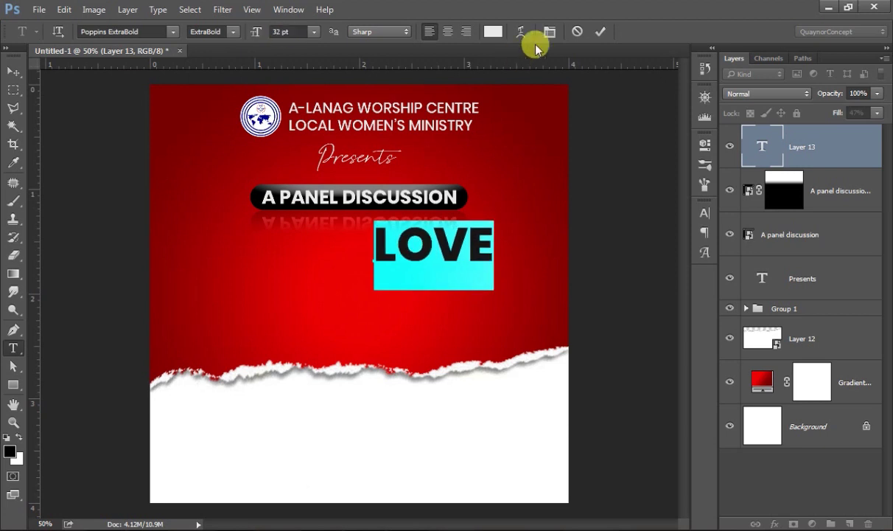
left_click(601, 31)
Alt-drag a duplicate of LOVE lower-left and select all of its text.
key("v")
left_click_drag(453, 254, 350, 310)
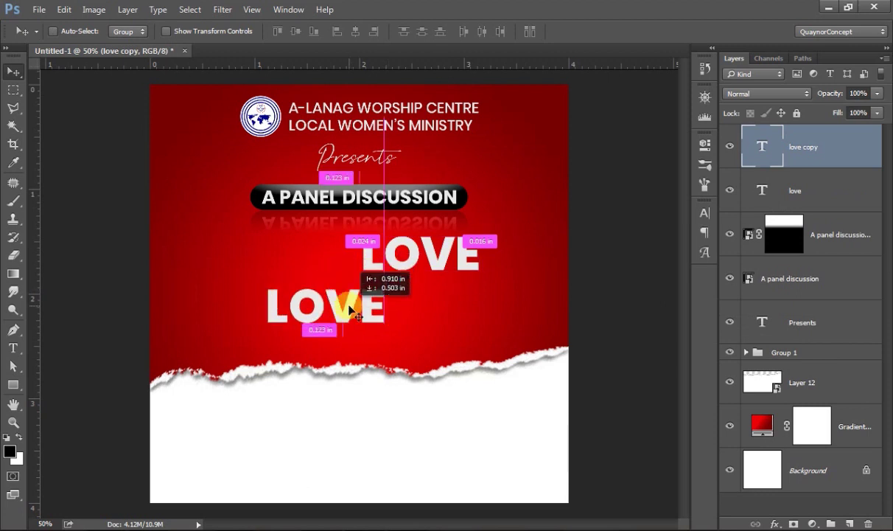
key("t")
left_click(349, 298)
key("ctrl+a")
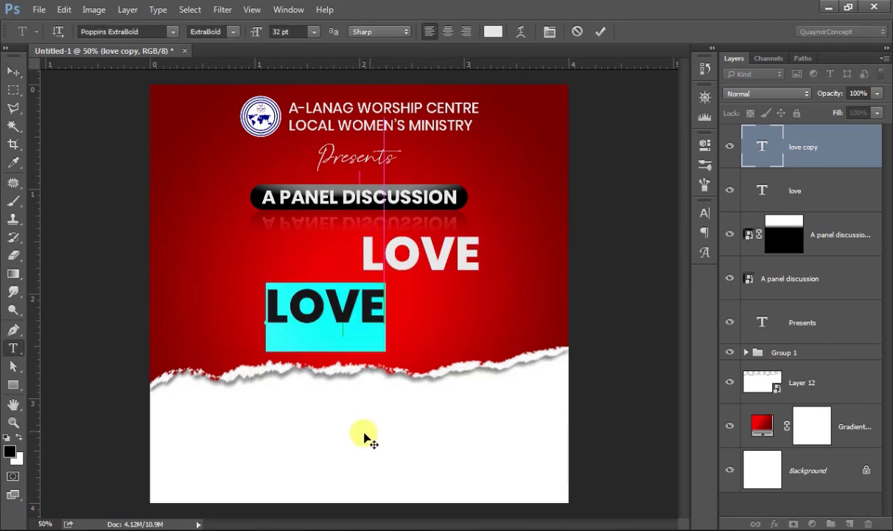
Copy the word 'romance' from the WordPad notes.
key("alt+Tab")
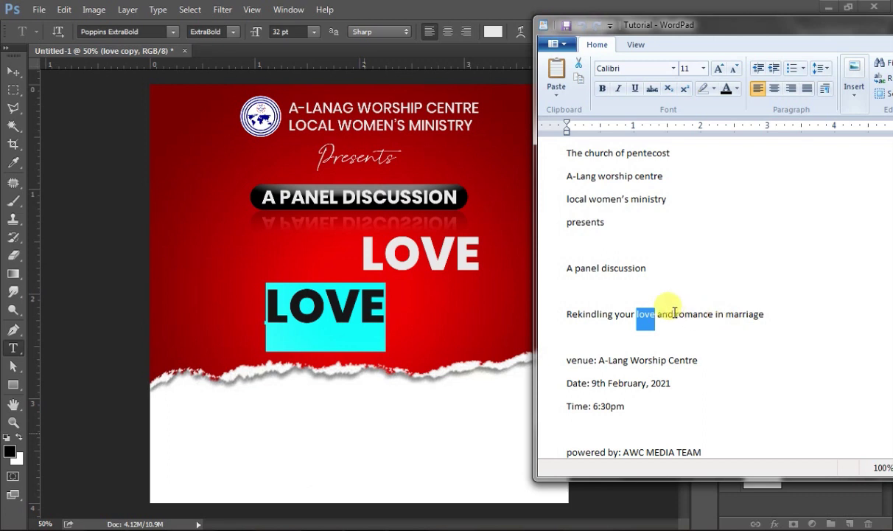
double_click(693, 314)
right_click(704, 320)
left_click(711, 340)
key("alt+Tab")
Replace the duplicated text with ROMANCE, trimming its leading and trailing spaces.
key("ctrl+v")
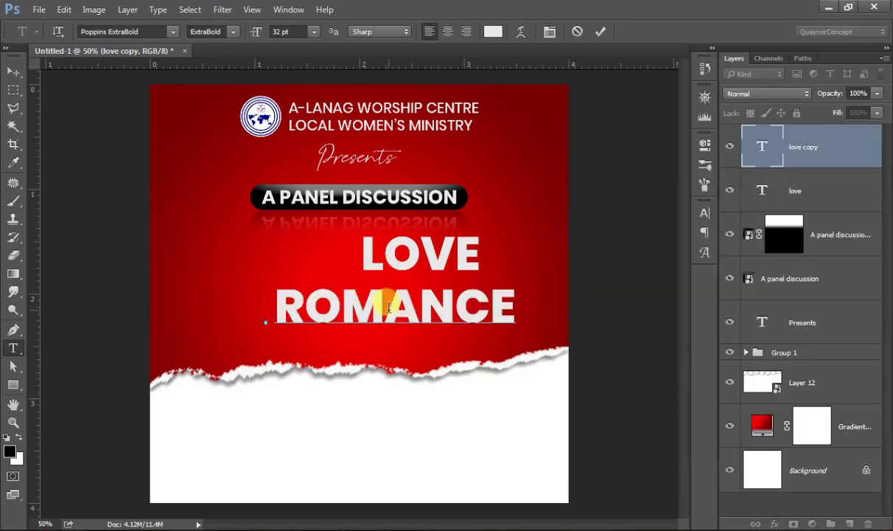
left_click_drag(269, 308, 257, 313)
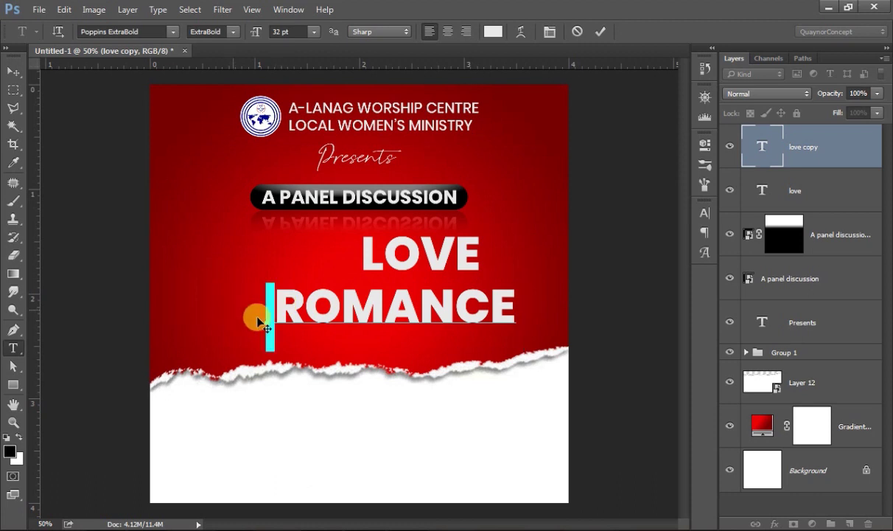
key("BackSpace")
left_click_drag(499, 302, 524, 303)
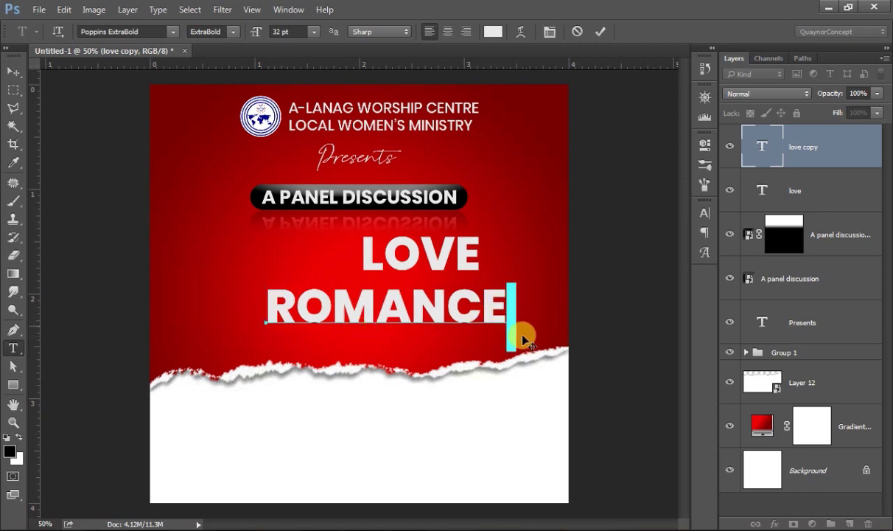
key("BackSpace")
left_click(603, 31)
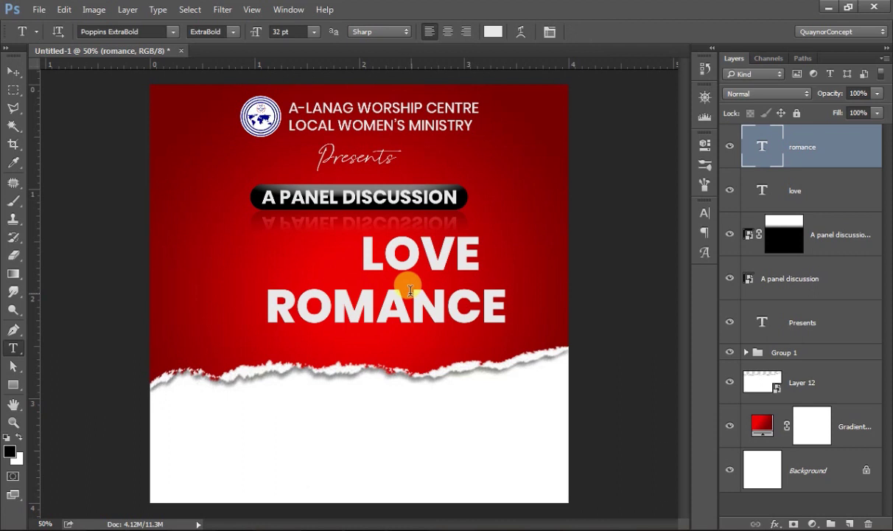
Stack ROMANCE directly under LOVE and shift both words left together.
key("v")
left_click_drag(416, 308, 416, 298)
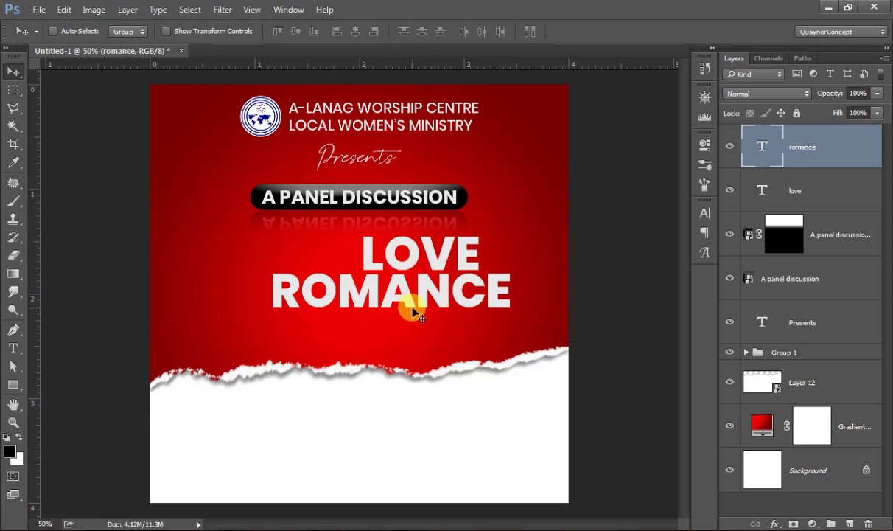
left_click(442, 249, "ctrl+shift")
left_click_drag(398, 249, 387, 256)
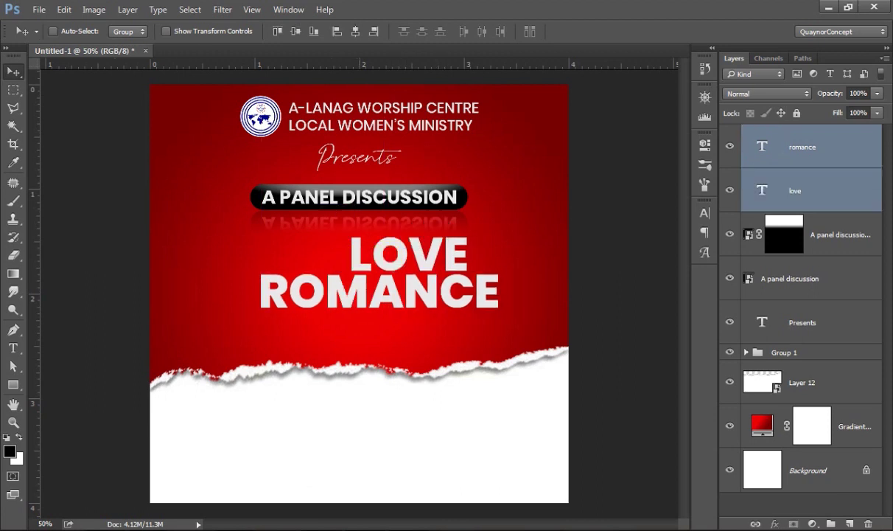
key("alt+Tab")
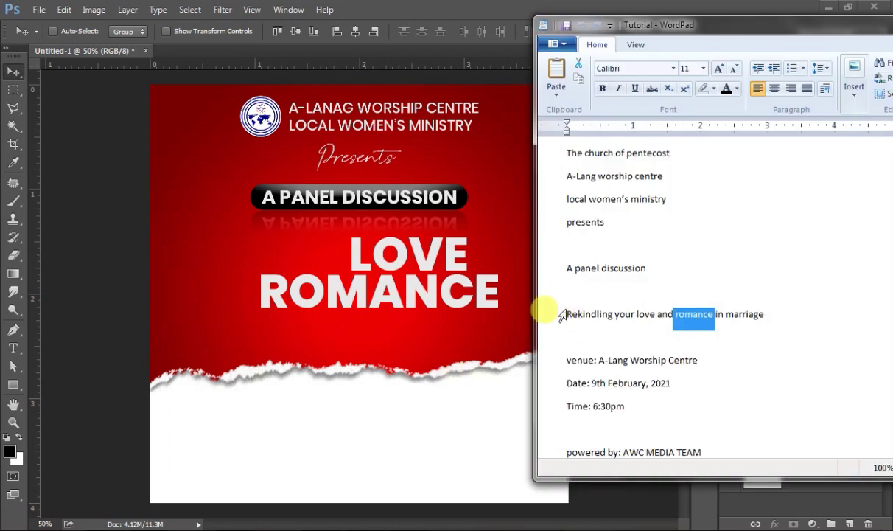
Copy the word 'Rekindling' from the WordPad notes.
triple_click(571, 316)
left_click_drag(568, 314, 611, 315)
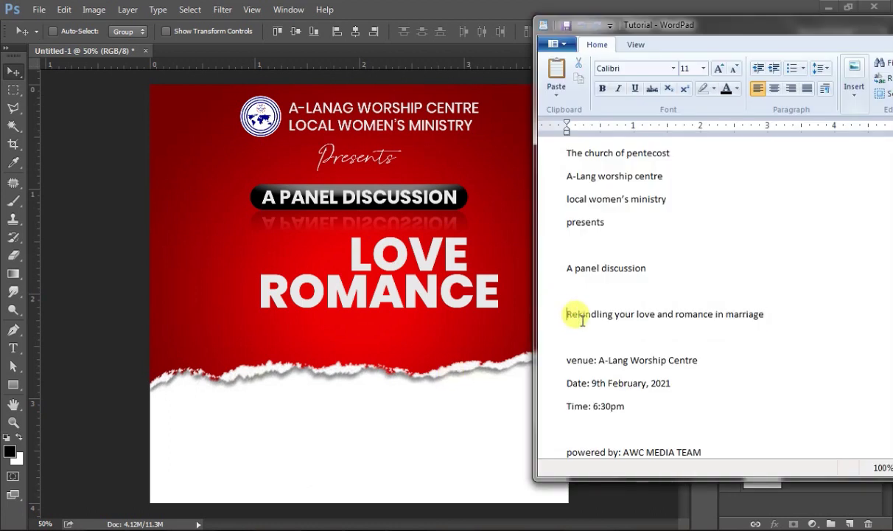
right_click(604, 316)
left_click(630, 342)
left_click(228, 224)
Add REKINDLING as new text in Asphaltic Scratch at 32 pt.
key("t")
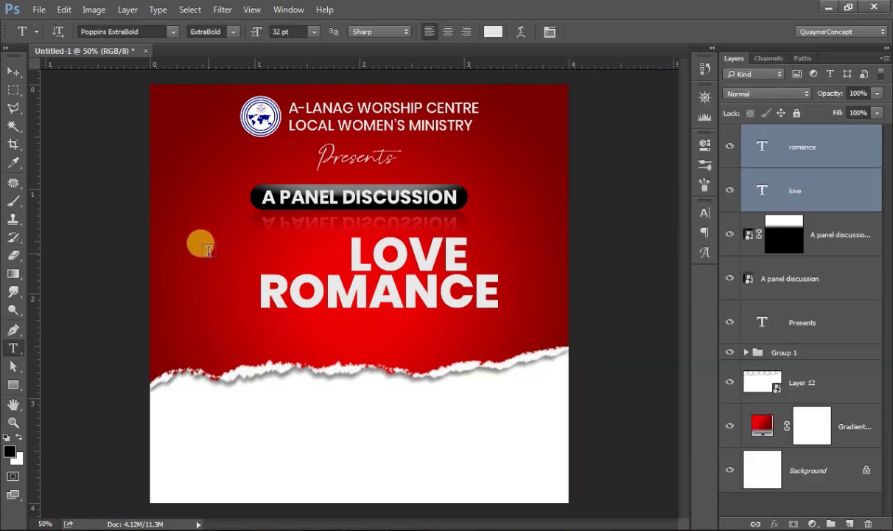
left_click(210, 253)
key("ctrl+v")
key("ctrl+a")
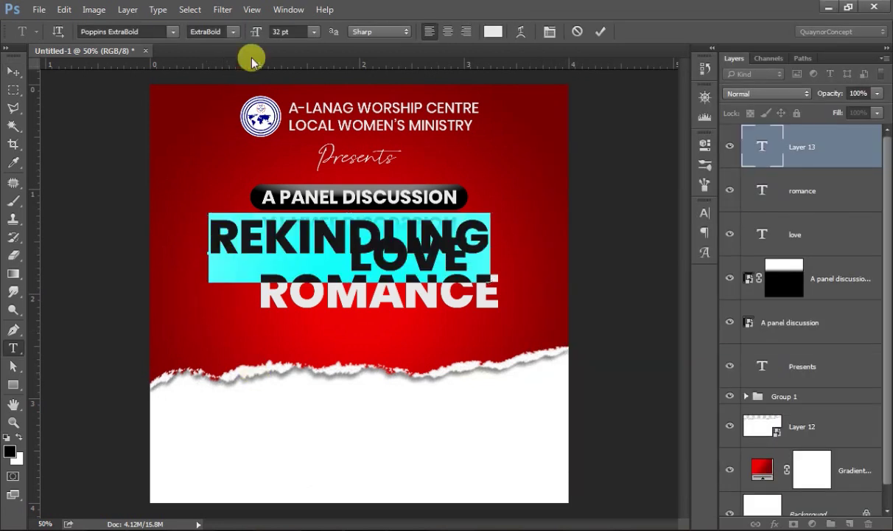
left_click_drag(247, 28, 145, 27)
left_click(160, 31)
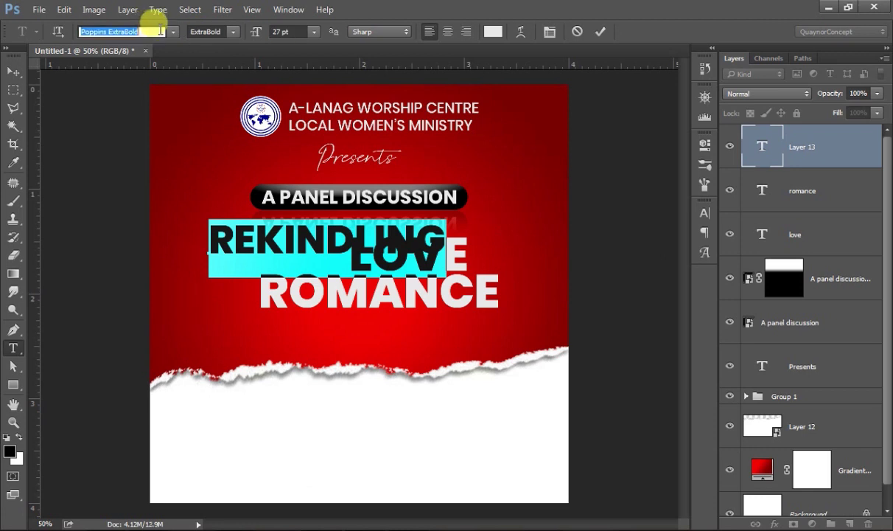
type("as")
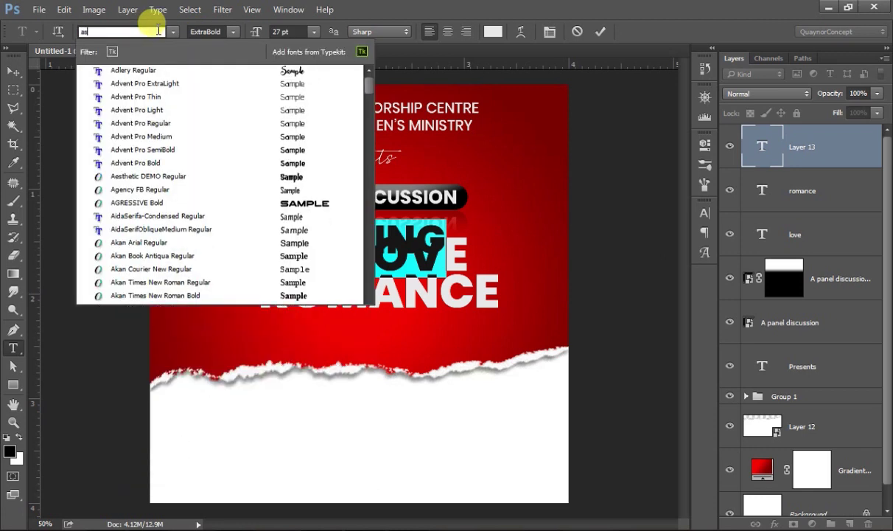
type("p")
left_click(225, 70)
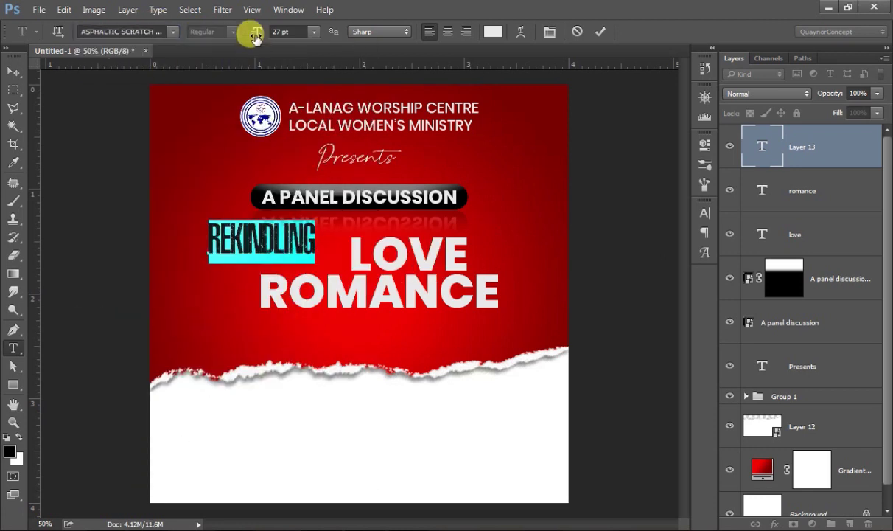
left_click_drag(258, 36, 260, 37)
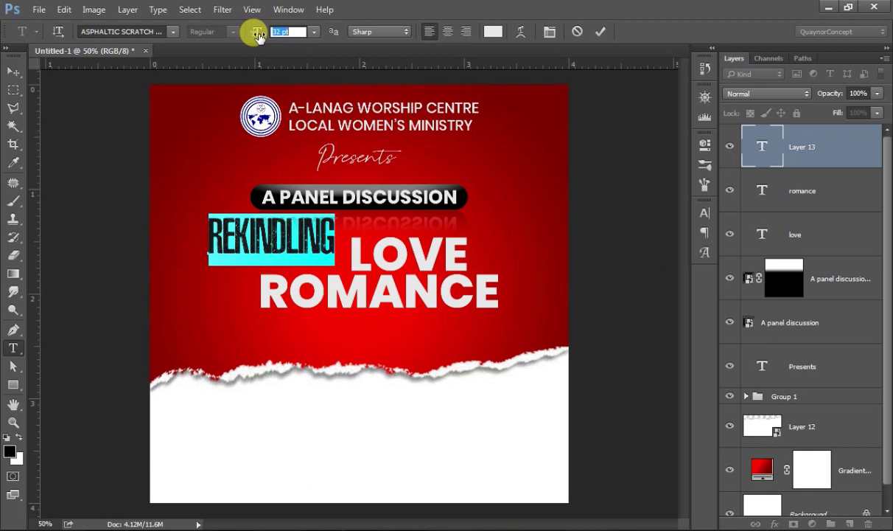
left_click(598, 34)
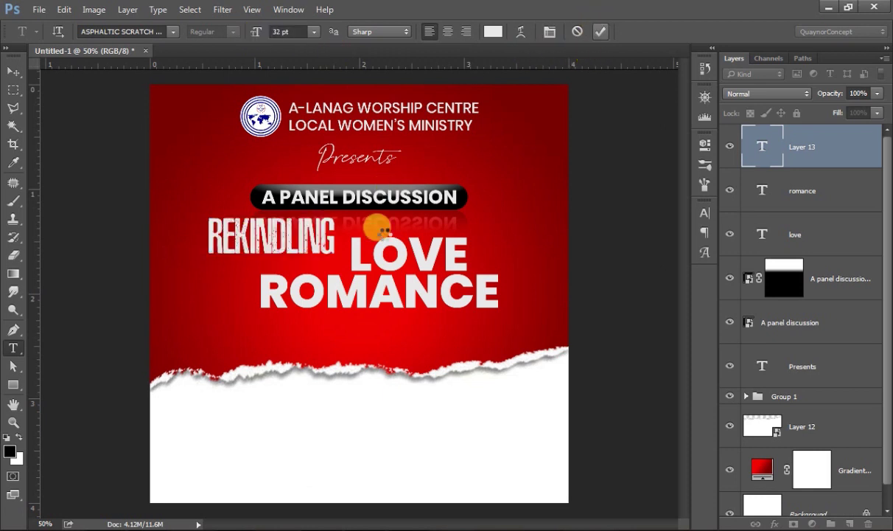
Position REKINDLING to the left of LOVE, above ROMANCE.
key("v")
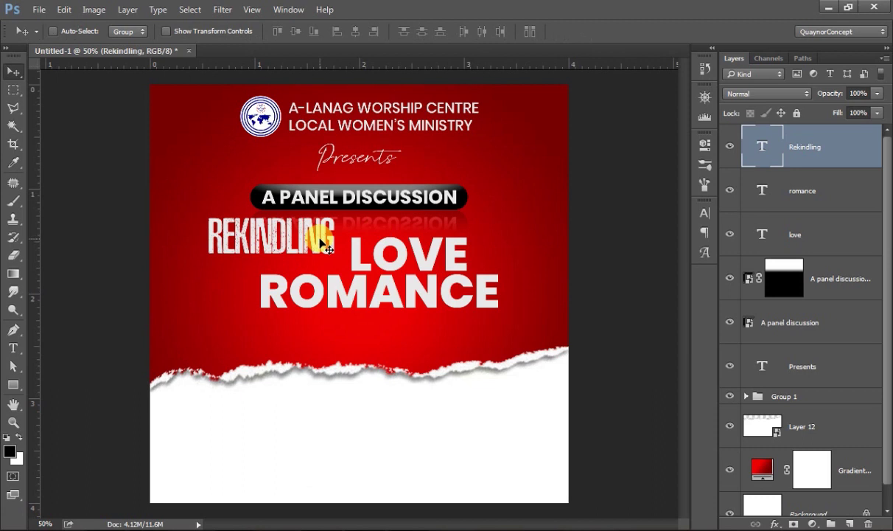
left_click_drag(321, 242, 325, 265)
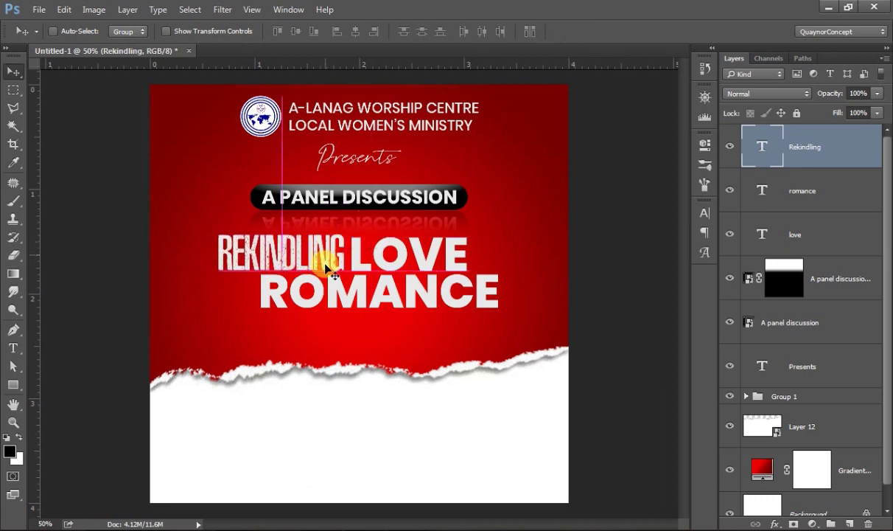
key("Up")
key("Up")
key("Up")
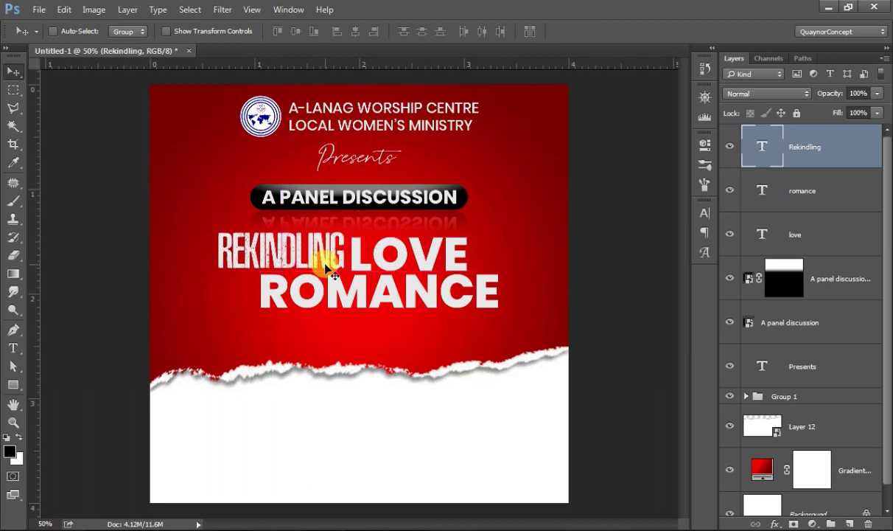
key("Right")
key("Right")
key("Right")
key("Right")
key("Right")
key("Right")
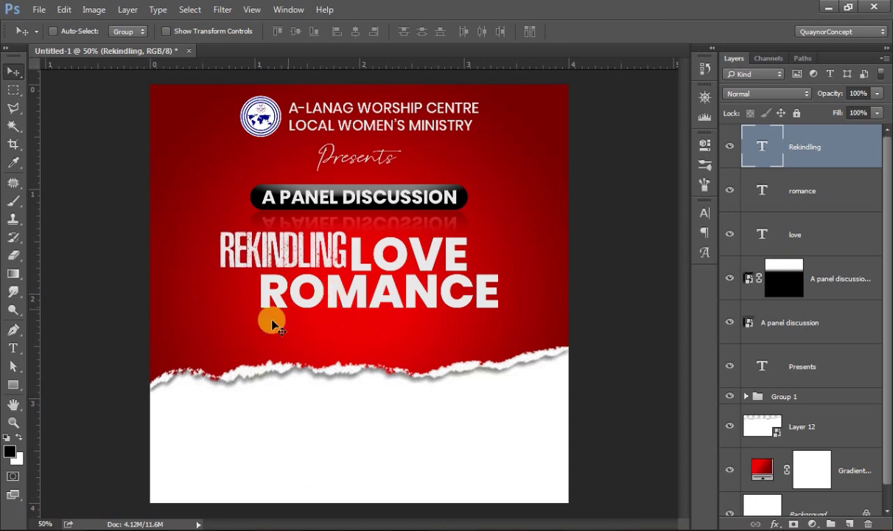
Copy the word 'your' from the WordPad notes.
key("t")
key("alt+Tab")
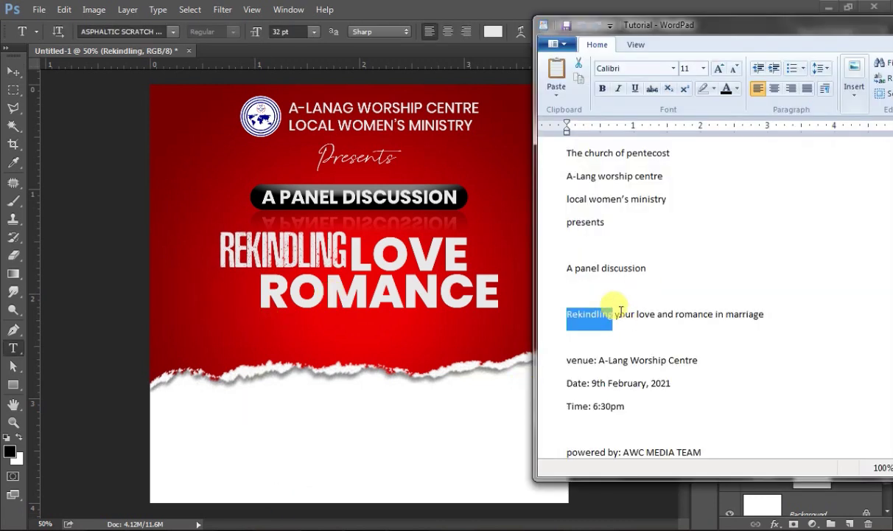
left_click_drag(616, 314, 632, 313)
key("ctrl+c")
key("alt+Tab")
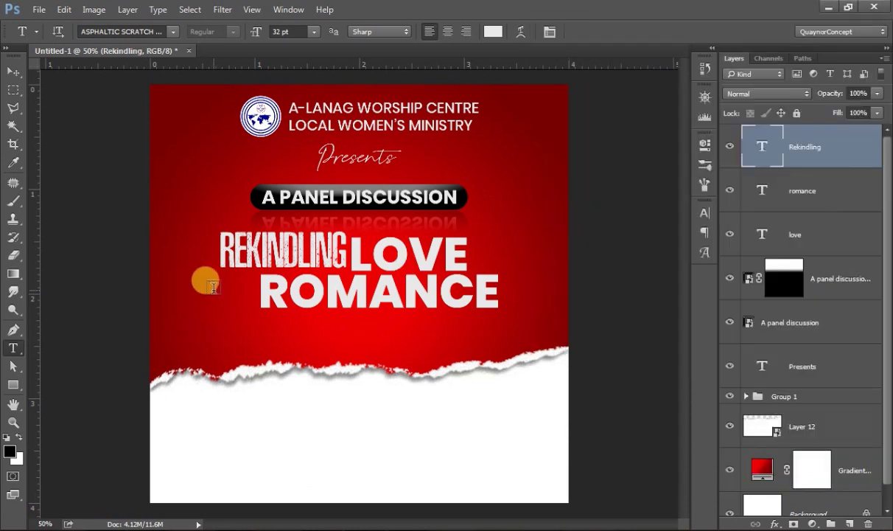
Add 'your' as lowercase text in Harmony Regular script at about 75 pt.
left_click(213, 289)
key("ctrl+v")
left_click_drag(243, 330, 303, 338)
left_click(162, 32)
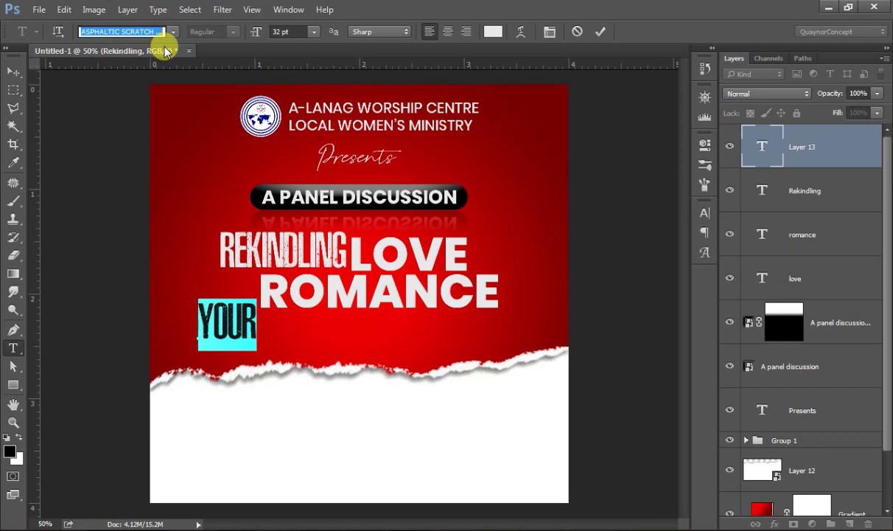
type("har")
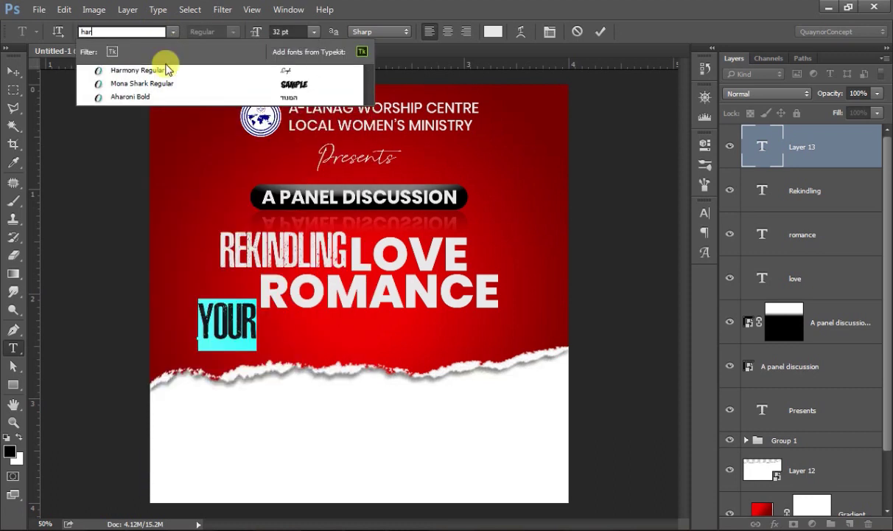
left_click(167, 69)
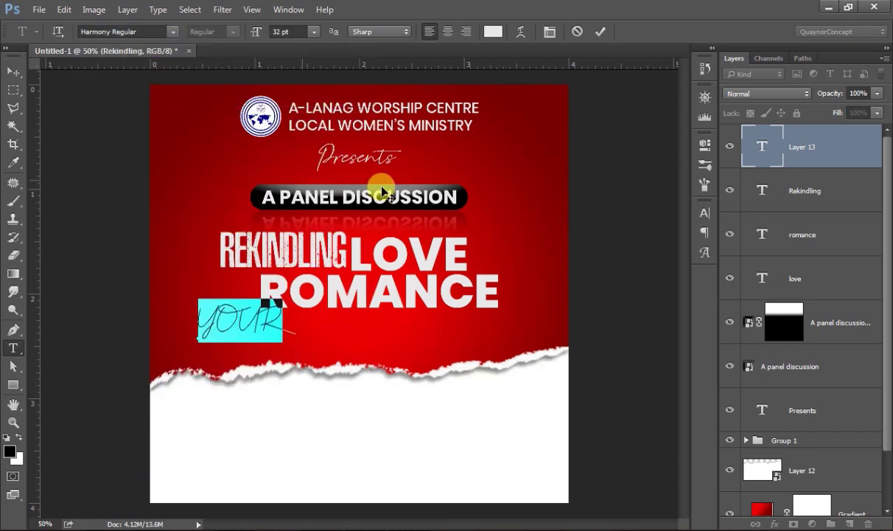
left_click(548, 32)
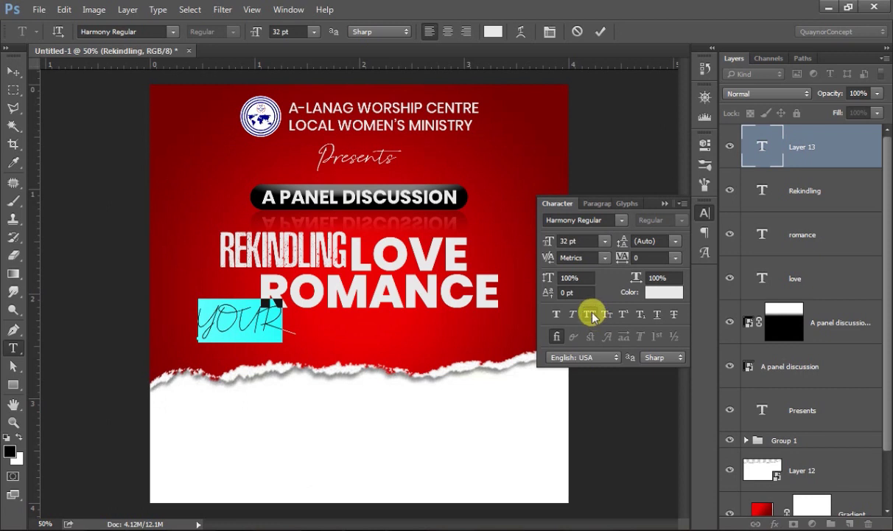
left_click(590, 314)
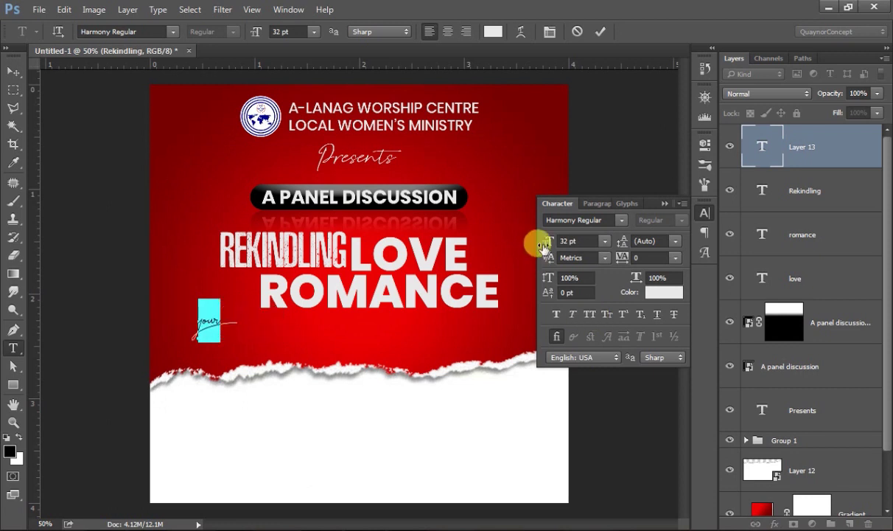
left_click_drag(549, 246, 582, 244)
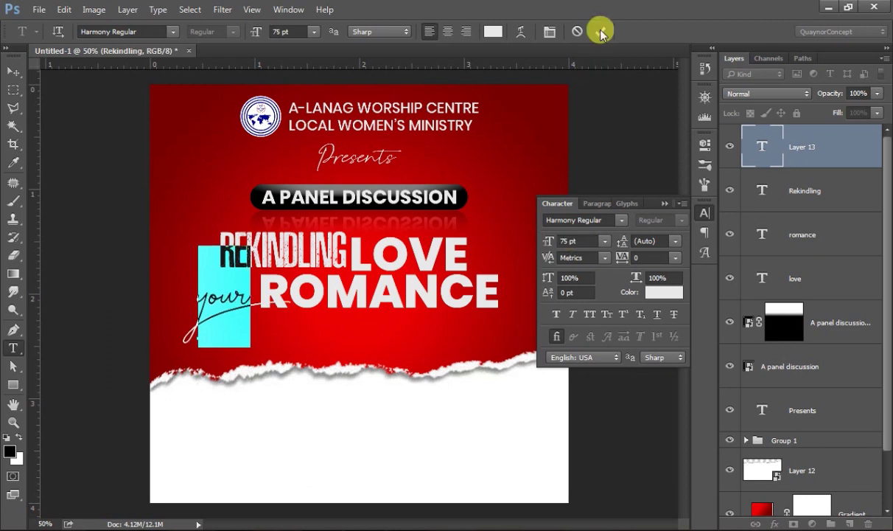
left_click(601, 32)
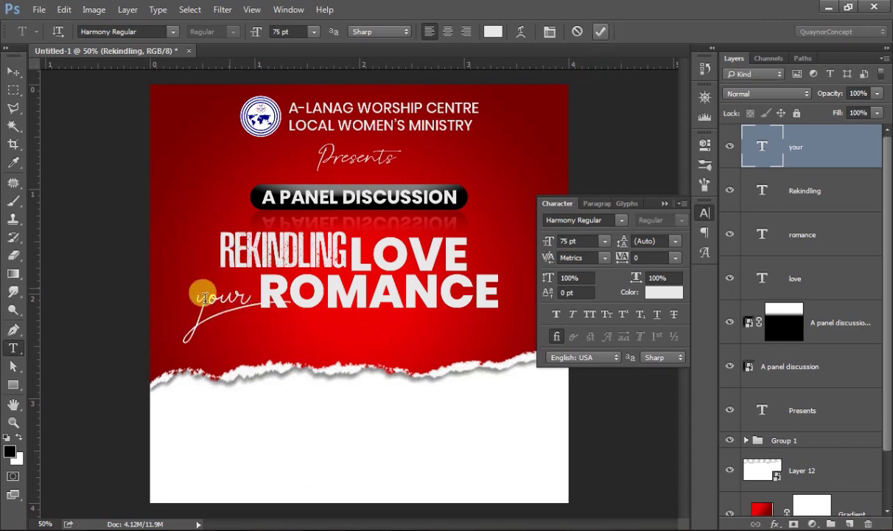
Move 'your' up between REKINDLING and ROMANCE.
left_click(13, 70)
mouse_move(243, 299)
left_mouse_down()
mouse_move(330, 283)
mouse_move(346, 264)
mouse_move(322, 271)
left_mouse_up()
left_click(664, 203)
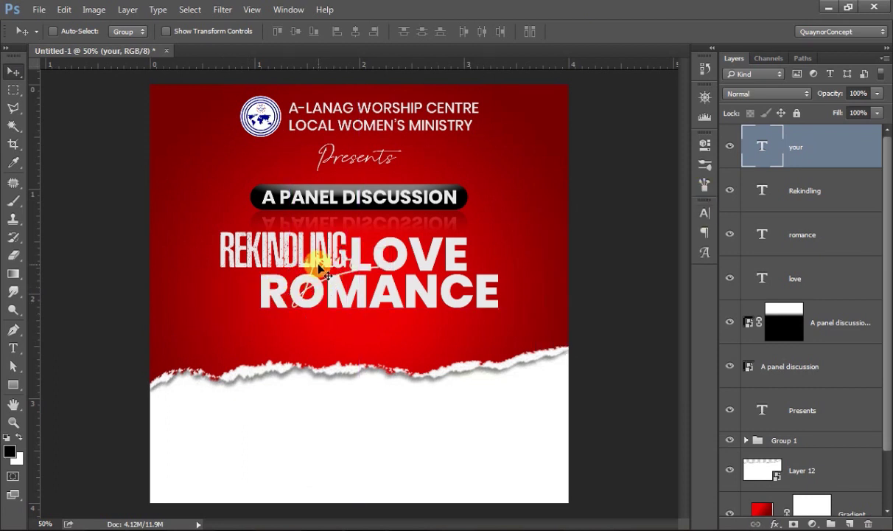
Zoom in and tuck 'your' under REKINDLING's tail beside the L of LOVE.
key("ctrl+plus")
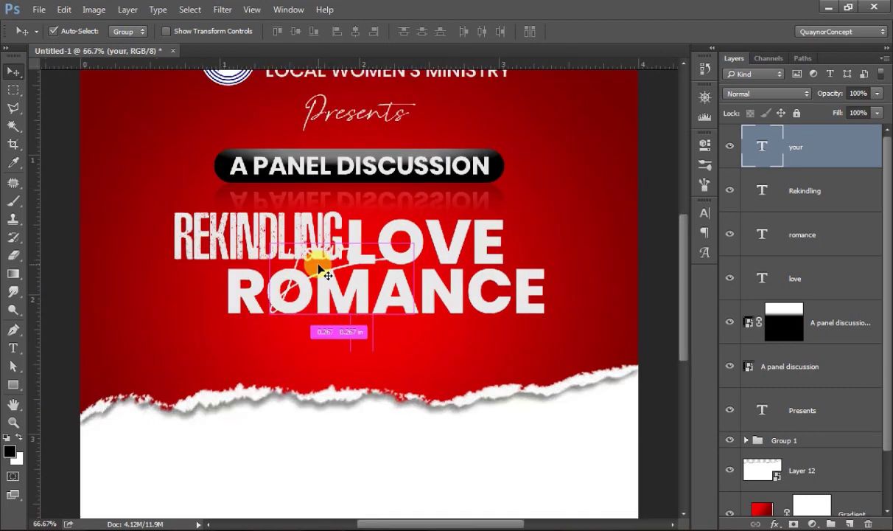
key("ctrl+plus")
key("ctrl+plus")
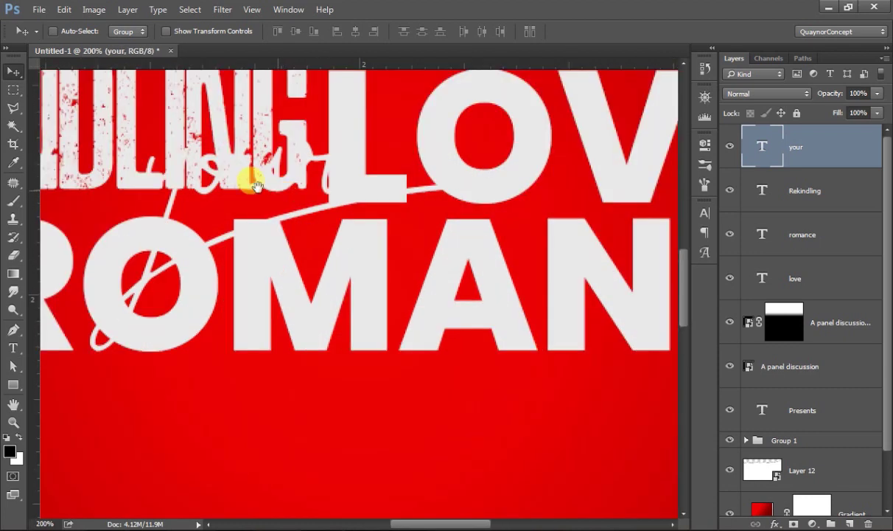
key("ctrl+minus")
key("ctrl+plus")
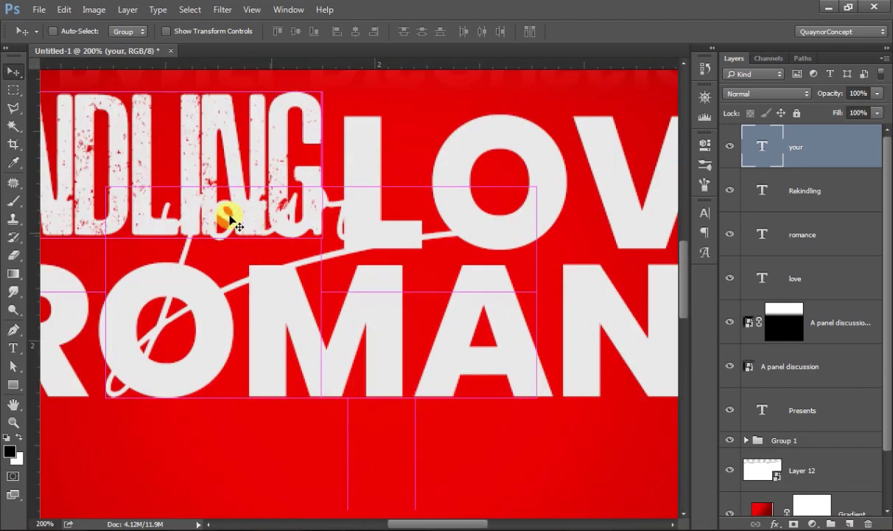
left_click_drag(326, 295, 334, 286)
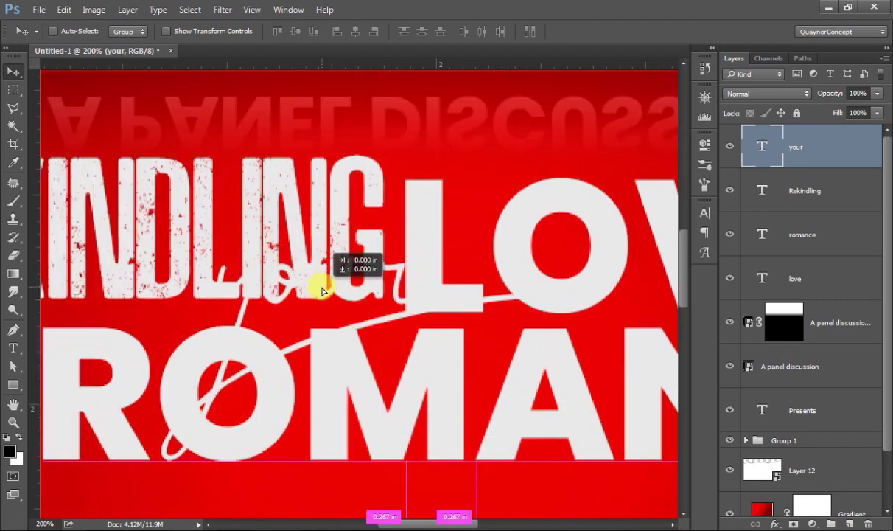
left_click(703, 213)
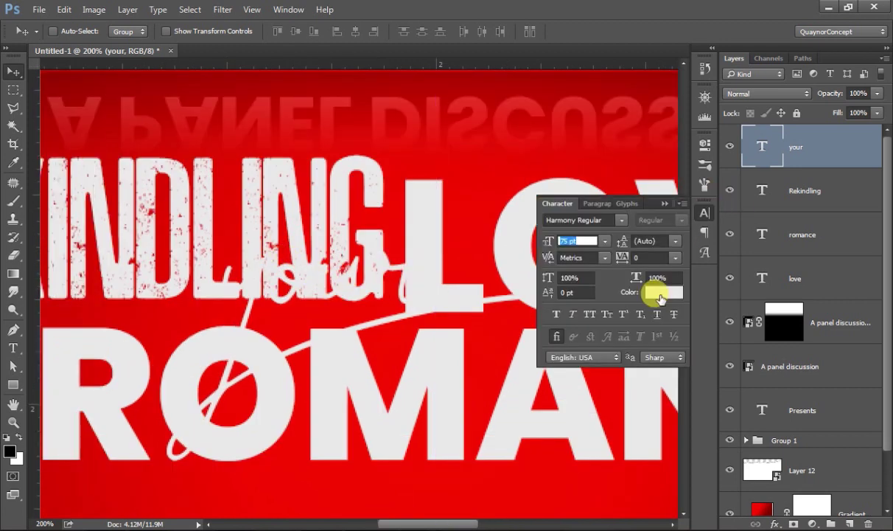
Colour 'your' golden yellow ffd800 and move it slightly lower.
left_click(634, 283)
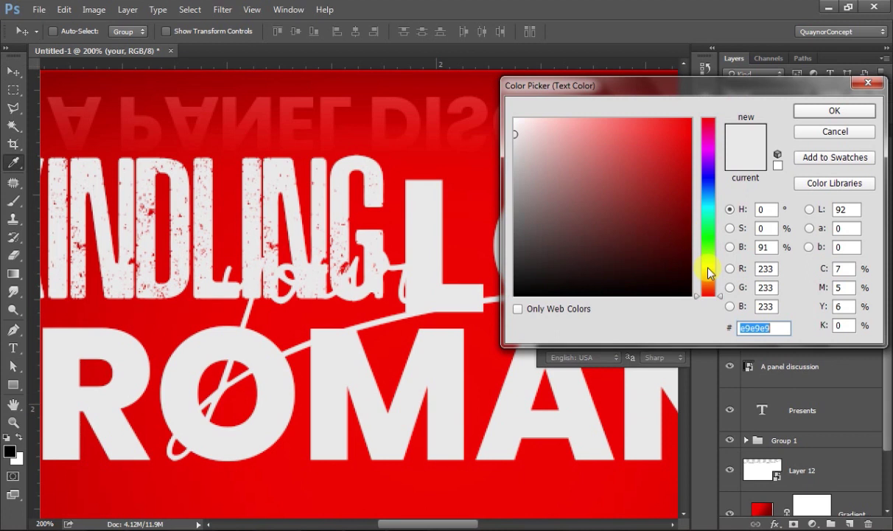
left_click(706, 267)
left_click(679, 146)
left_click_drag(686, 129, 701, 107)
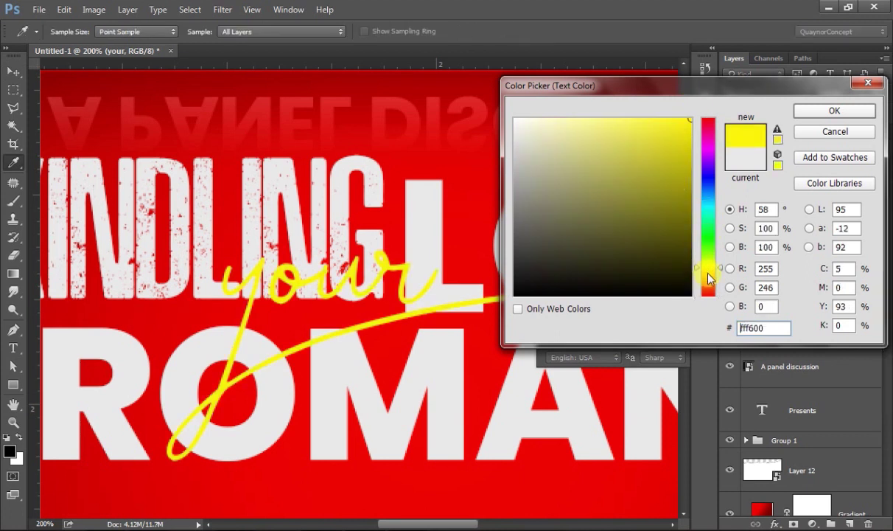
left_click_drag(704, 269, 709, 274)
left_click(707, 270)
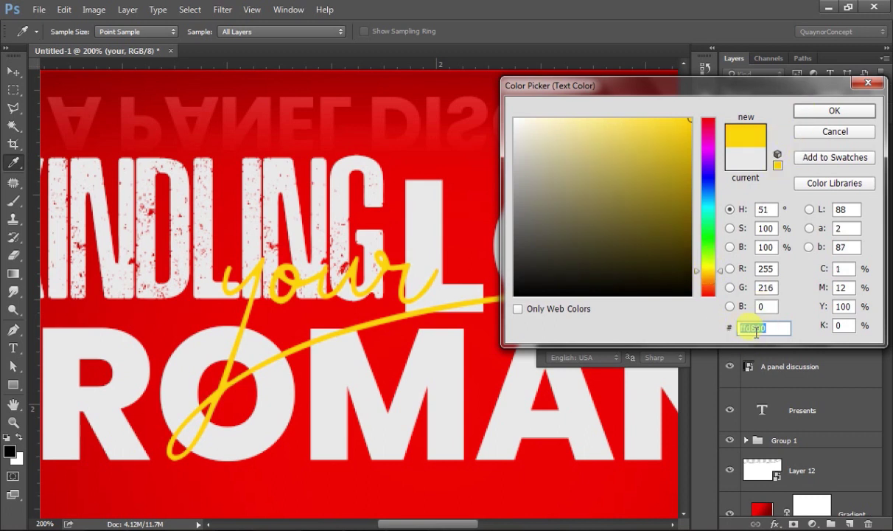
left_click(826, 112)
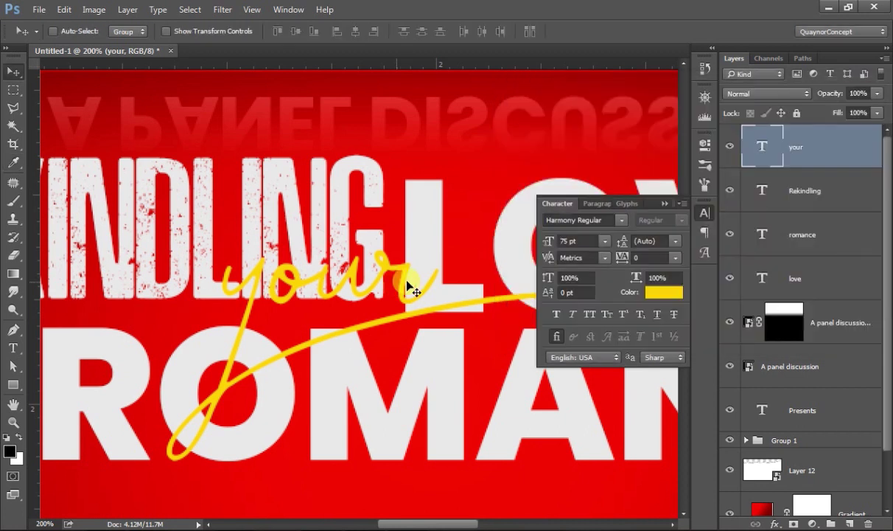
left_click_drag(374, 294, 374, 301)
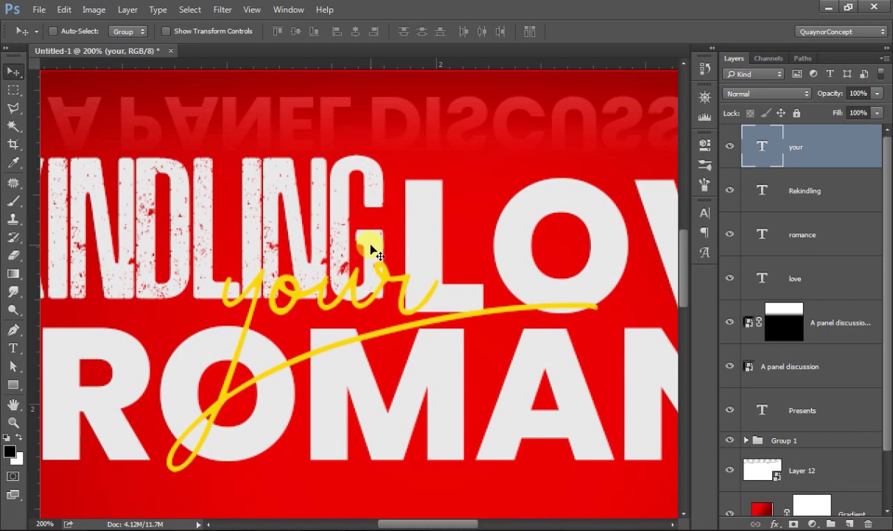
Alt-drag a copy of 'your' to the right of LOVE and select its text.
scroll(356, 247, "down", 3, "alt")
scroll(352, 255, "down", 2, "alt")
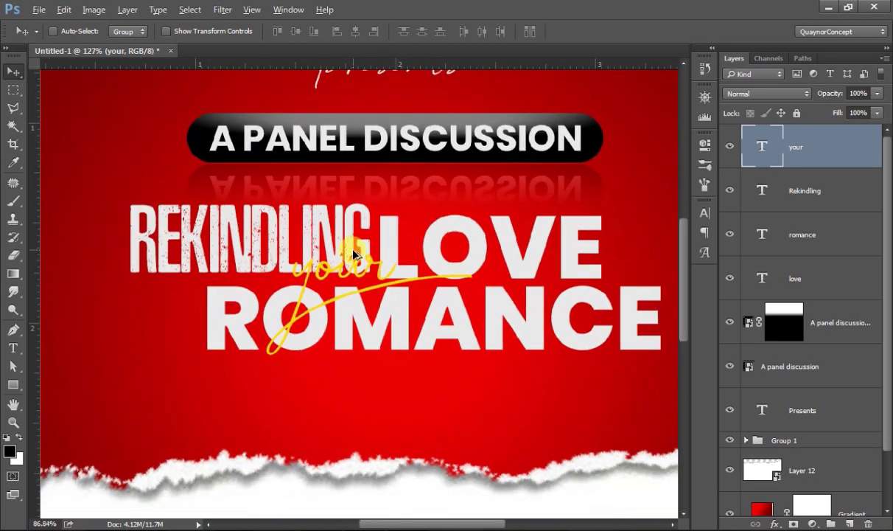
scroll(348, 262, "down", 2, "alt")
scroll(344, 269, "down", 1, "alt")
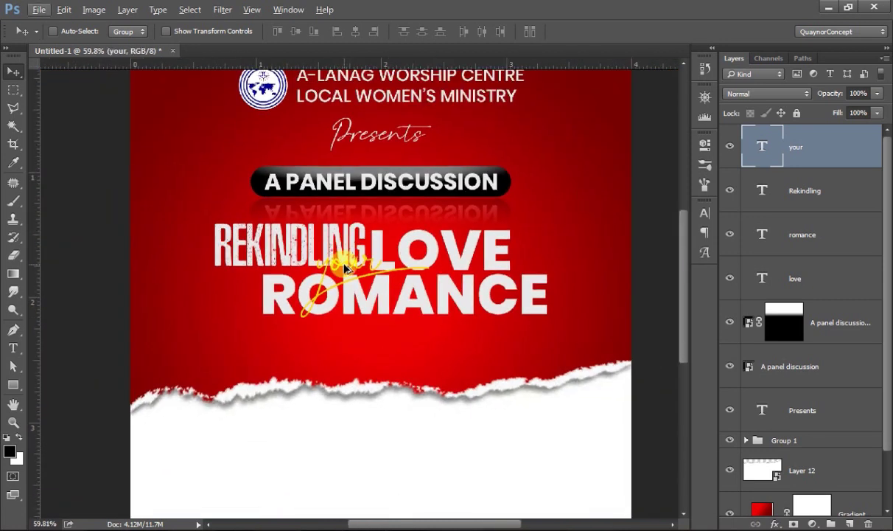
left_click_drag(344, 268, 542, 264, "alt")
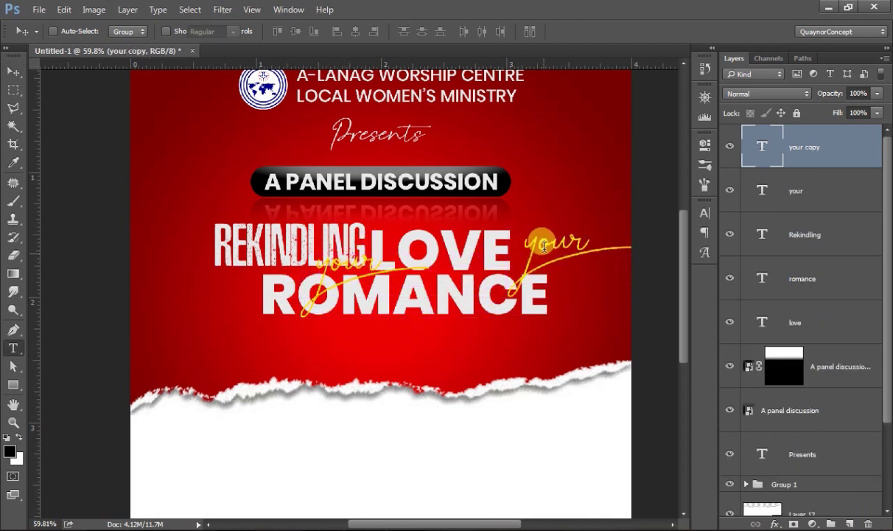
key("t")
double_click(543, 253)
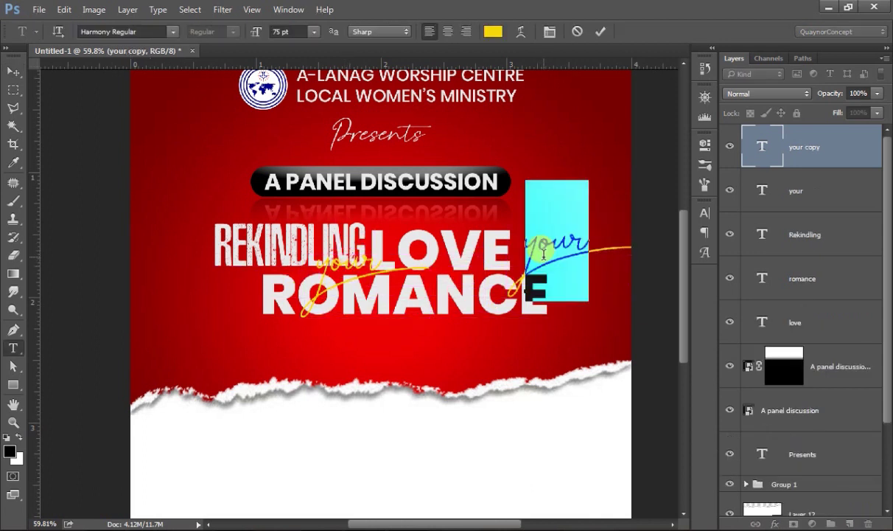
Turn the copy into an '&' in Remaglide Regular at 27 pt.
left_click(382, 496)
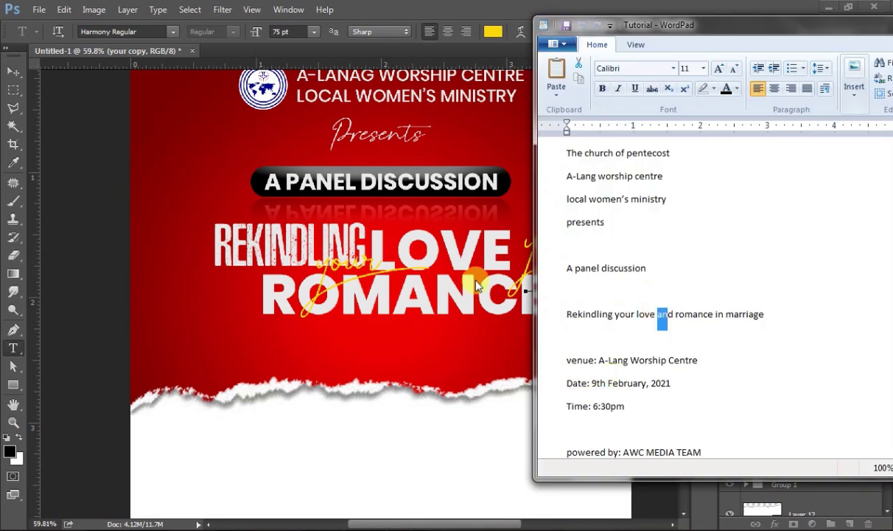
key("alt+Tab")
left_click(158, 32)
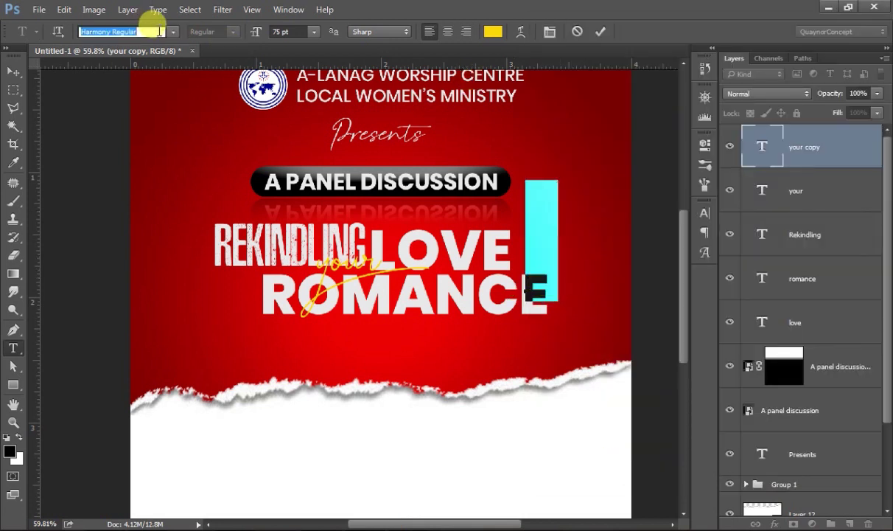
type("rem")
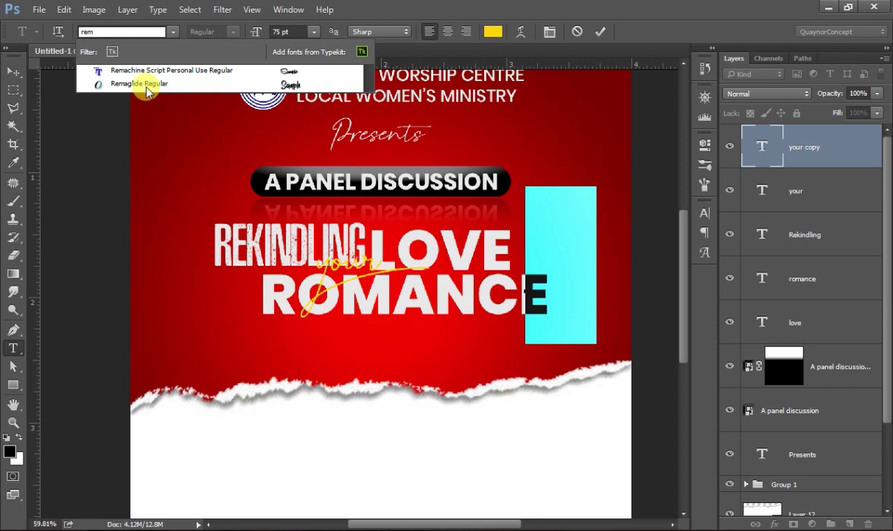
left_click(140, 84)
type("&")
left_click_drag(254, 34, 216, 35)
left_click(600, 33)
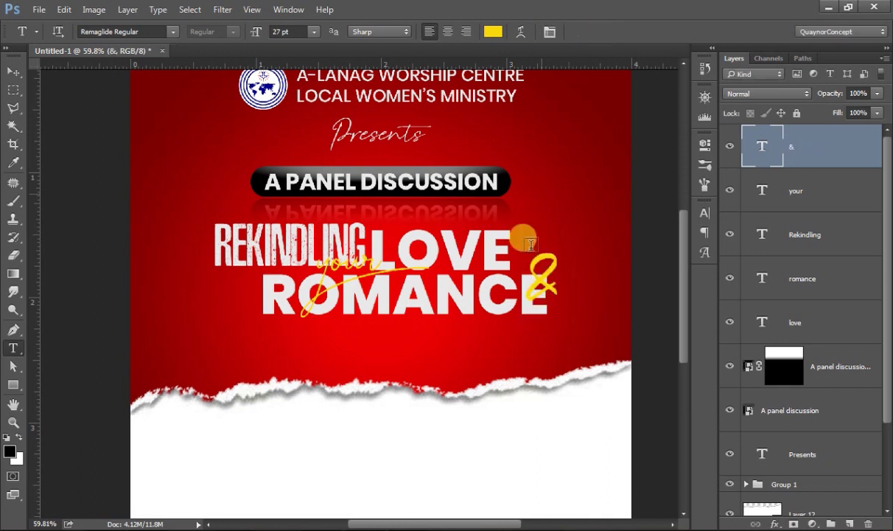
left_click(13, 74)
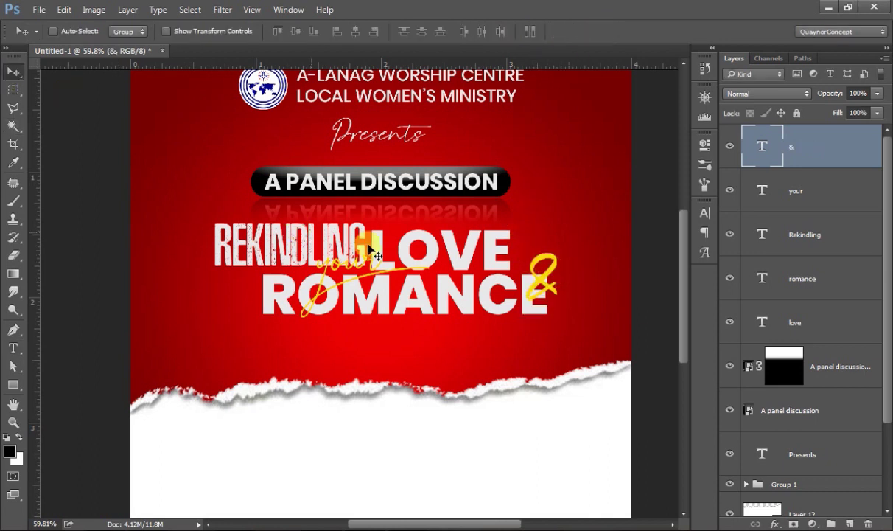
Move the yellow & up beside LOVE and shrink it to about 75%.
left_click_drag(534, 260, 534, 237)
key("ctrl+t")
left_click_drag(548, 204, 533, 197)
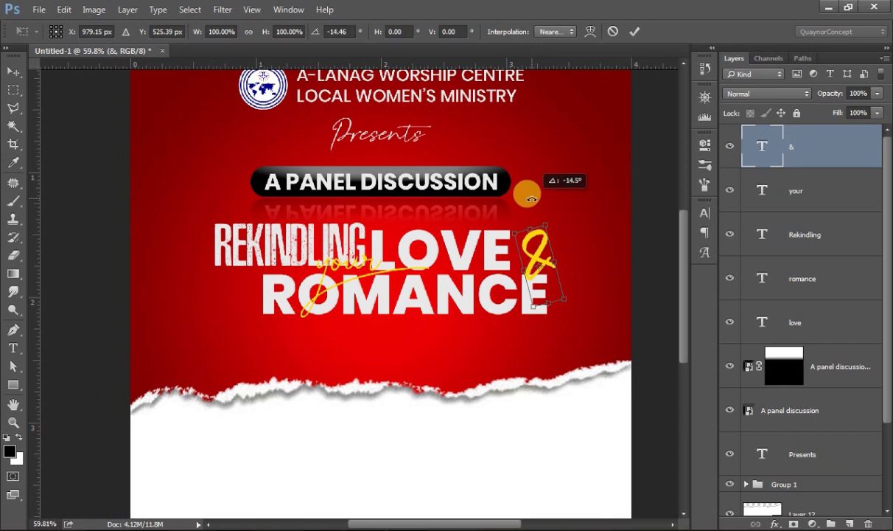
key("Escape")
key("ctrl+t")
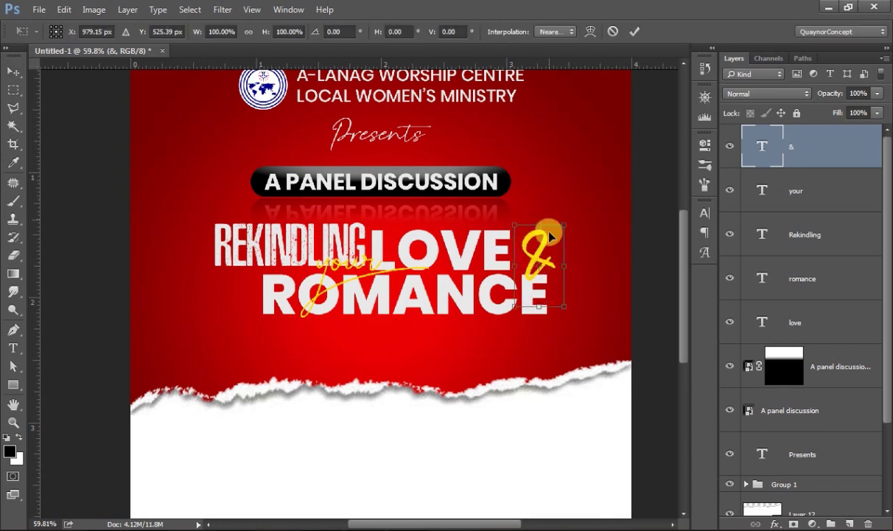
left_click_drag(561, 222, 542, 243)
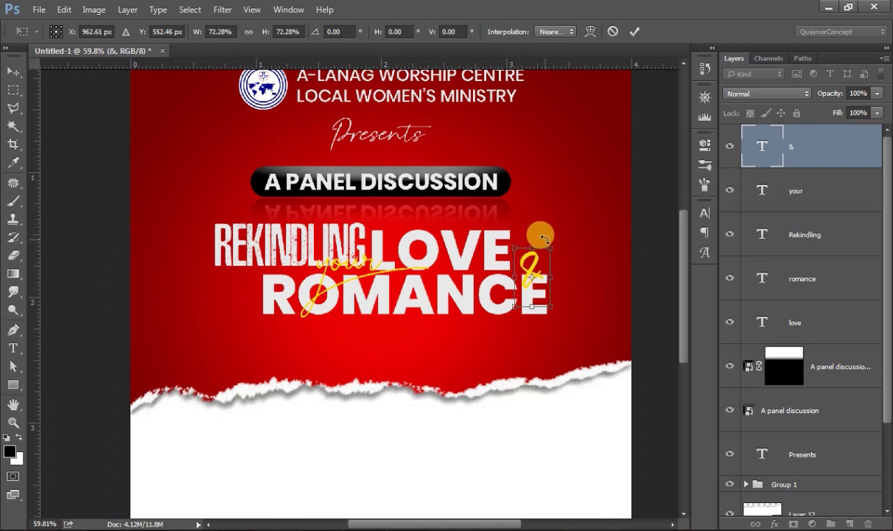
key("Return")
Nudge the & closer to LOVE and enlarge it to about 122%.
left_click_drag(535, 275, 526, 262)
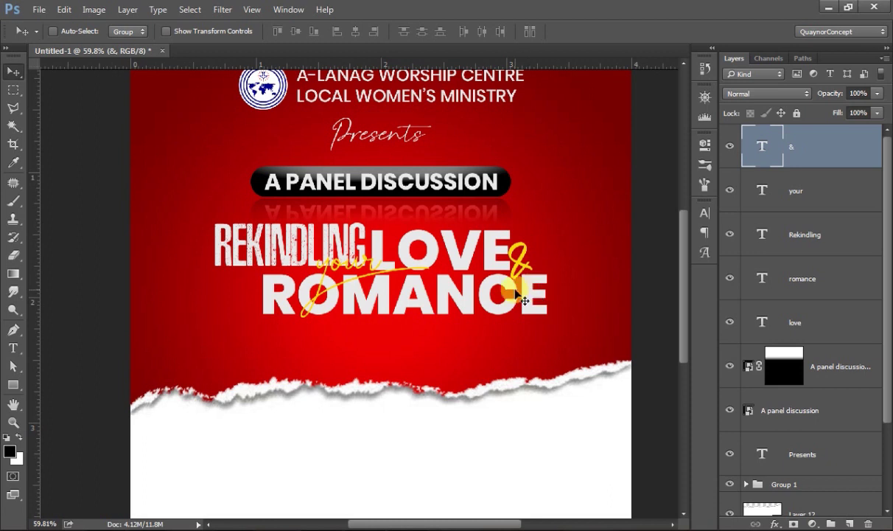
key("ctrl+t")
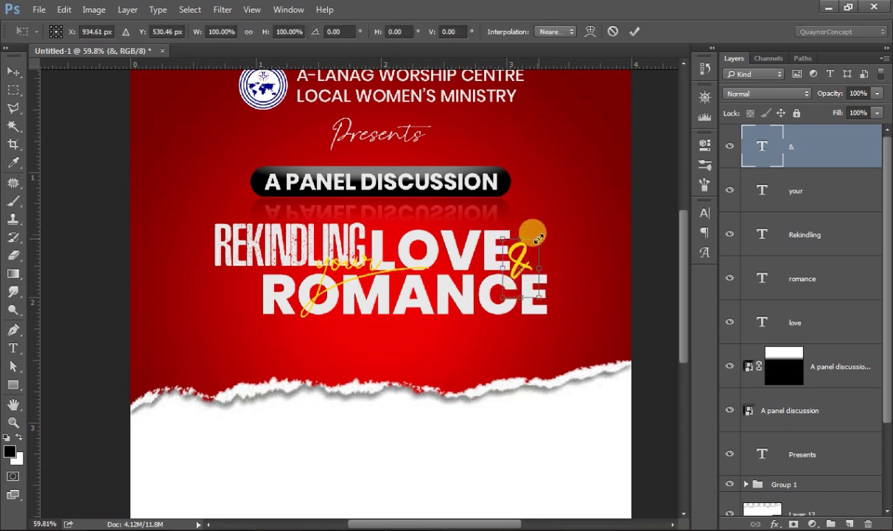
left_click_drag(542, 237, 543, 231)
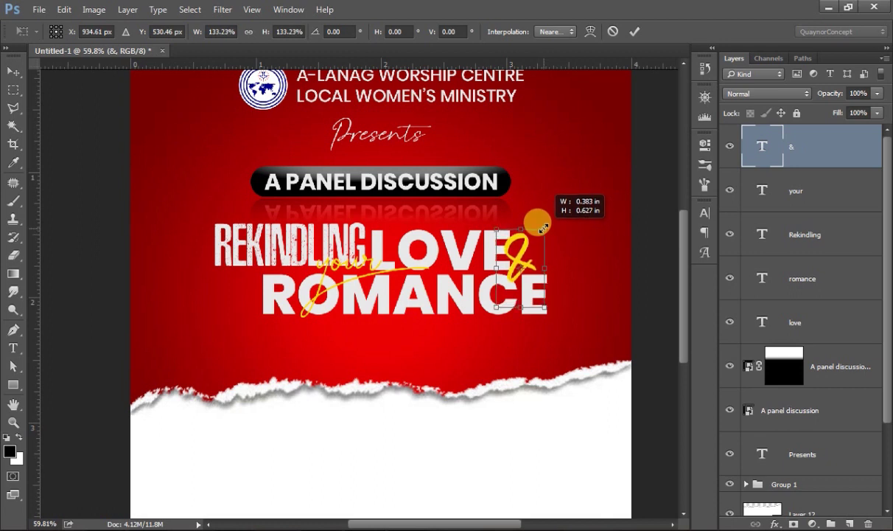
key("Return")
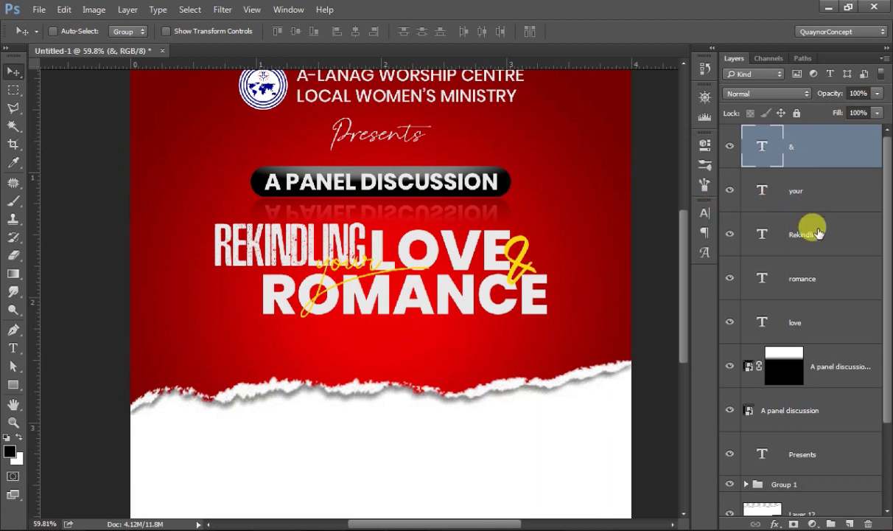
left_click(766, 234)
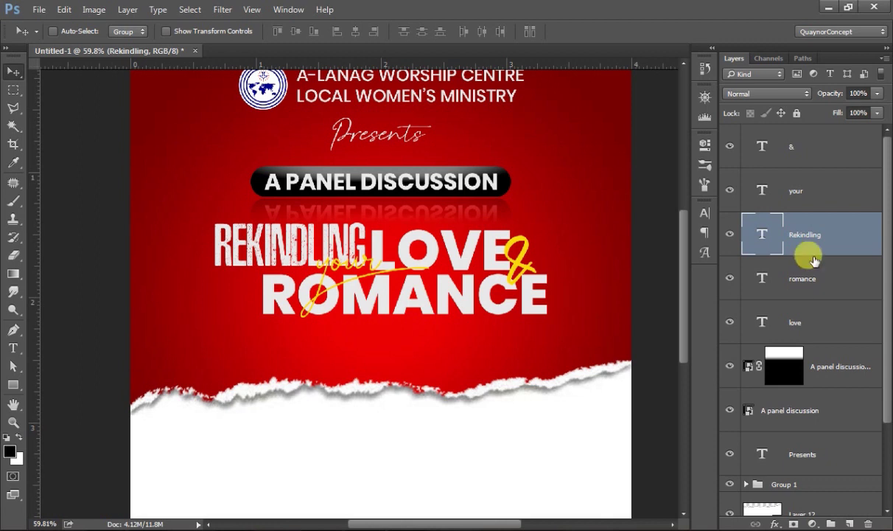
Group Rekindling, romance and love as Group 2, then load the 'your' layer's outline as a selection.
left_click(809, 308, "shift")
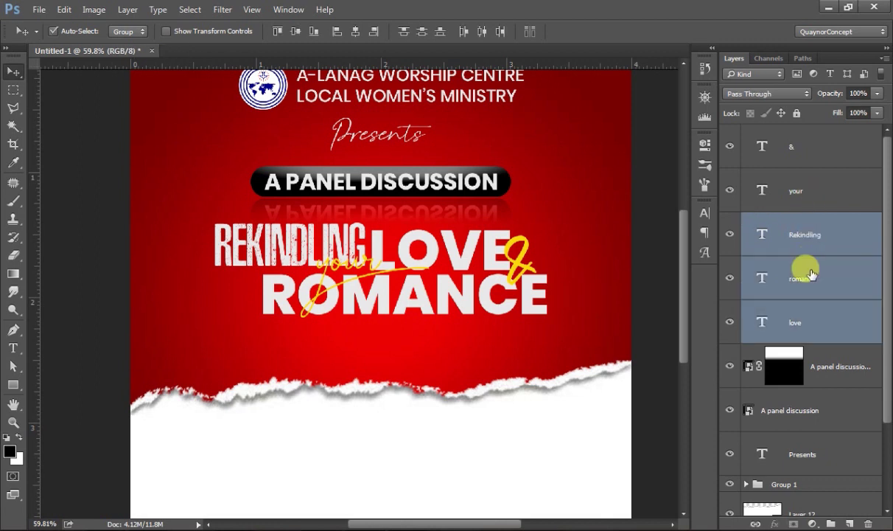
key("ctrl+g")
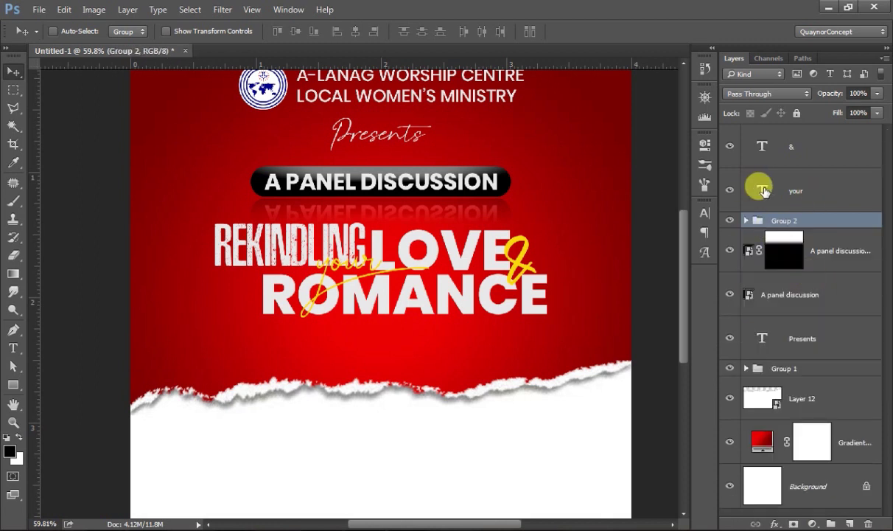
key("ctrl")
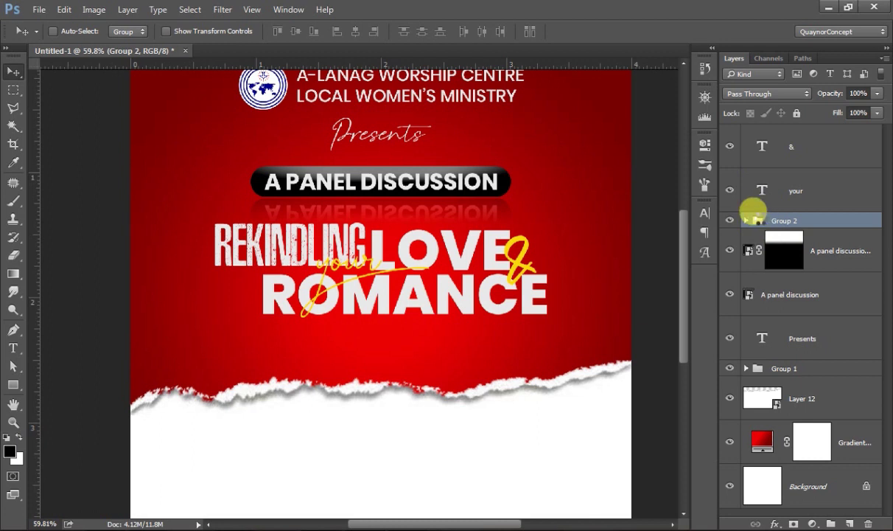
key("ctrl")
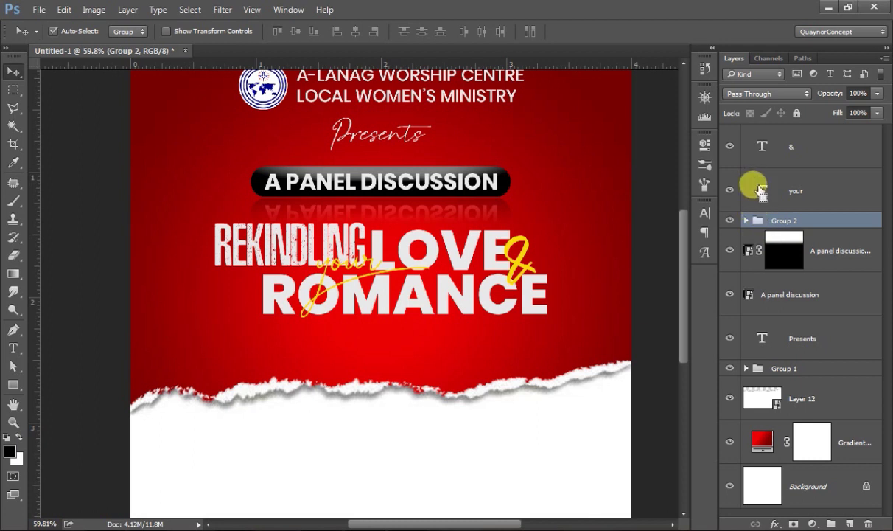
left_click(763, 193, "ctrl")
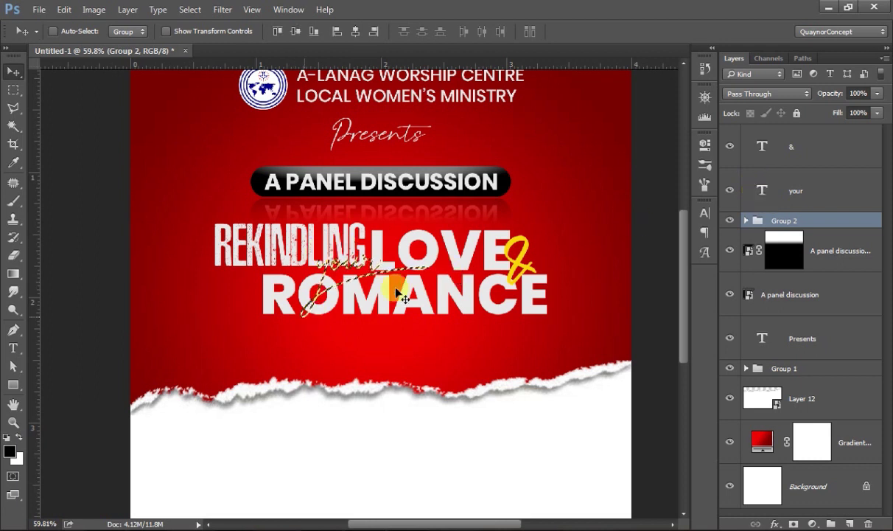
left_click(188, 10)
mouse_move(221, 191)
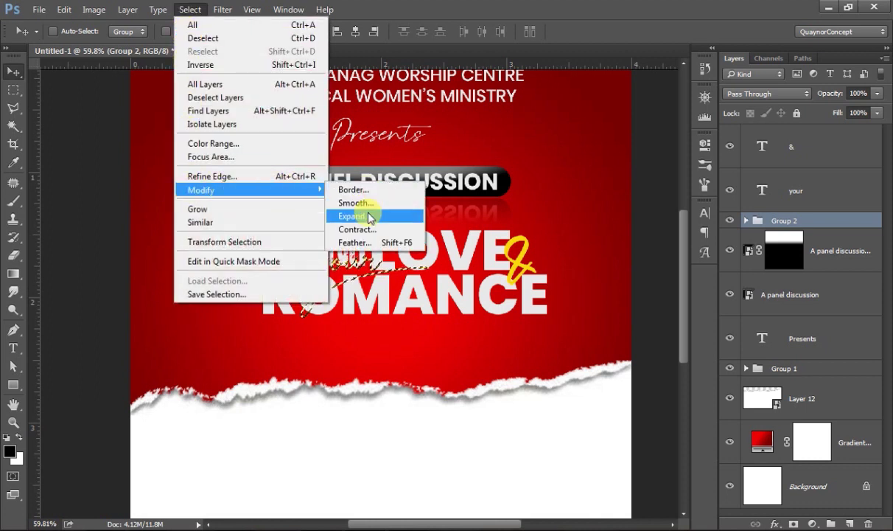
Expand the 'your' selection and add a hiding layer mask to Group 2 around it.
left_click(357, 216)
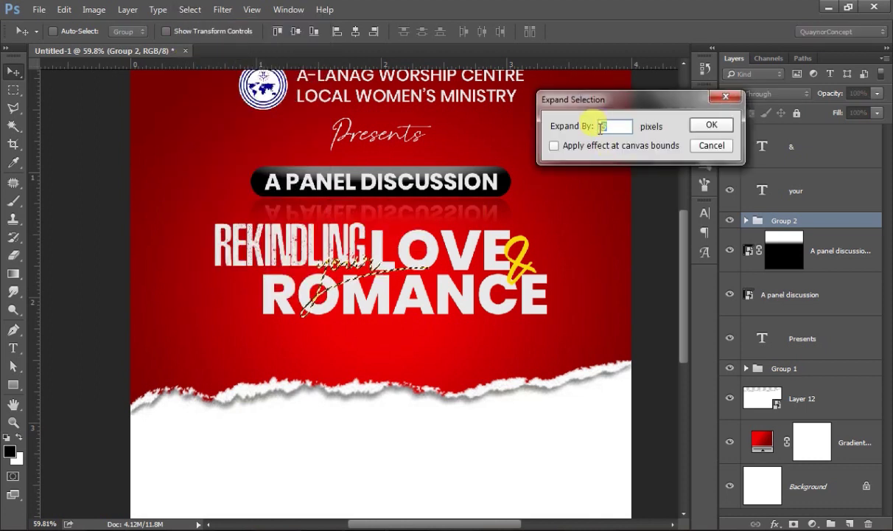
left_click(704, 125)
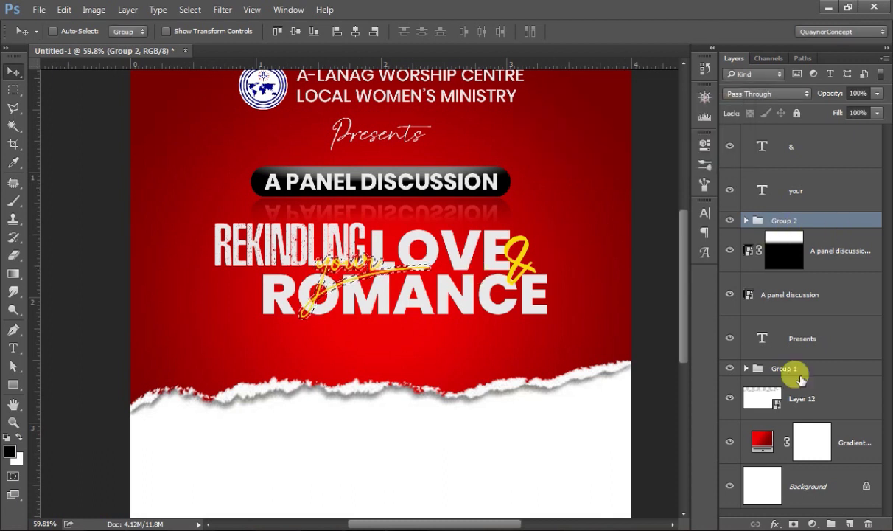
left_click(794, 524)
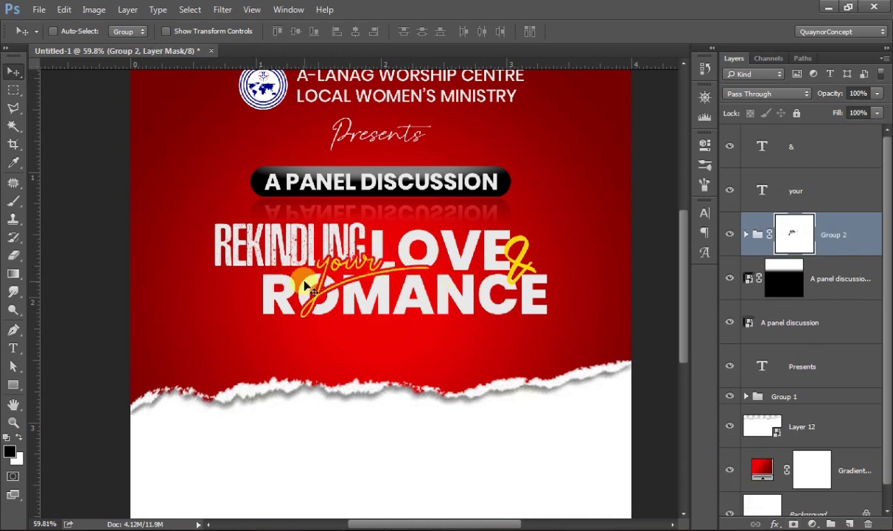
left_click(507, 251, "ctrl")
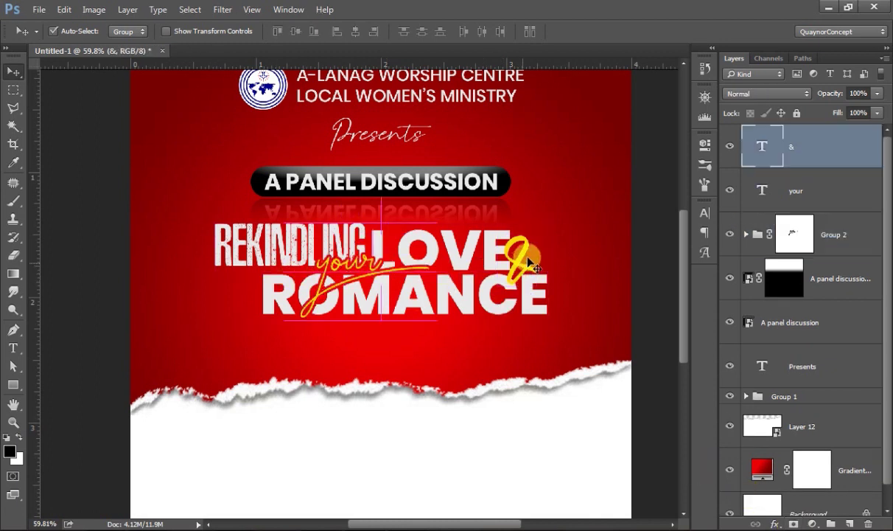
Load the ampersand's outline as a selection and expand it by about 5 pixels.
left_click(825, 183)
left_click(761, 151)
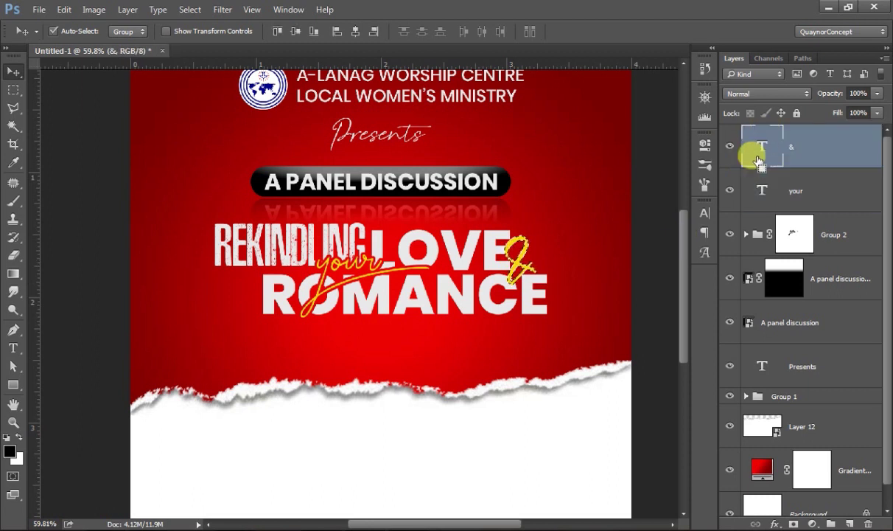
left_click(191, 10)
mouse_move(221, 190)
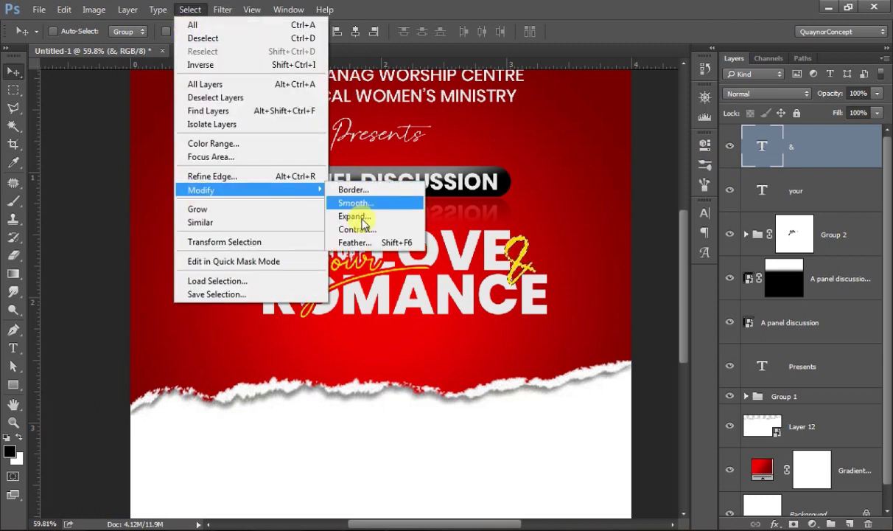
left_click(352, 216)
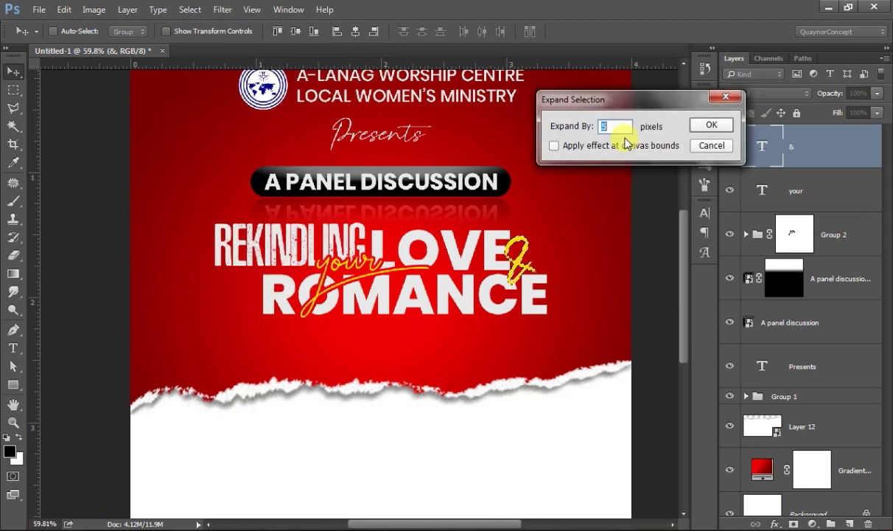
left_click(711, 128)
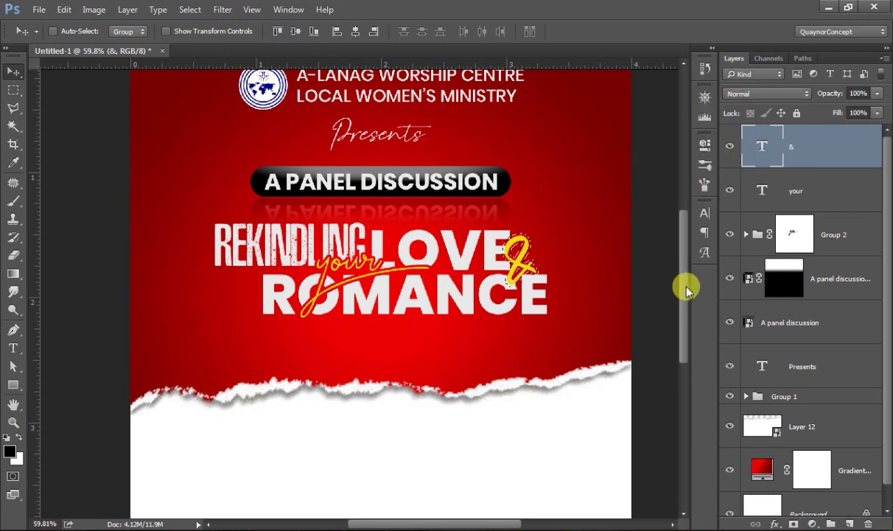
left_click(793, 236)
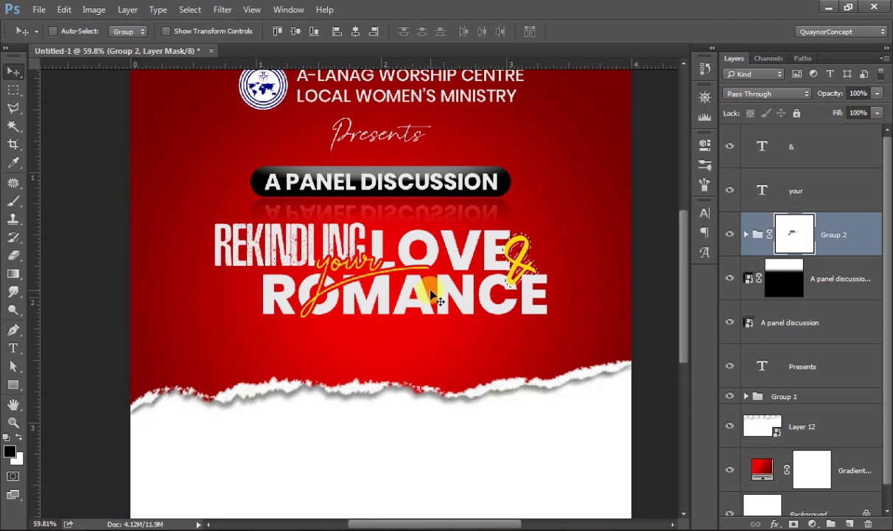
Start painting Group 2's mask inside the ampersand selection with the Brush.
key("b")
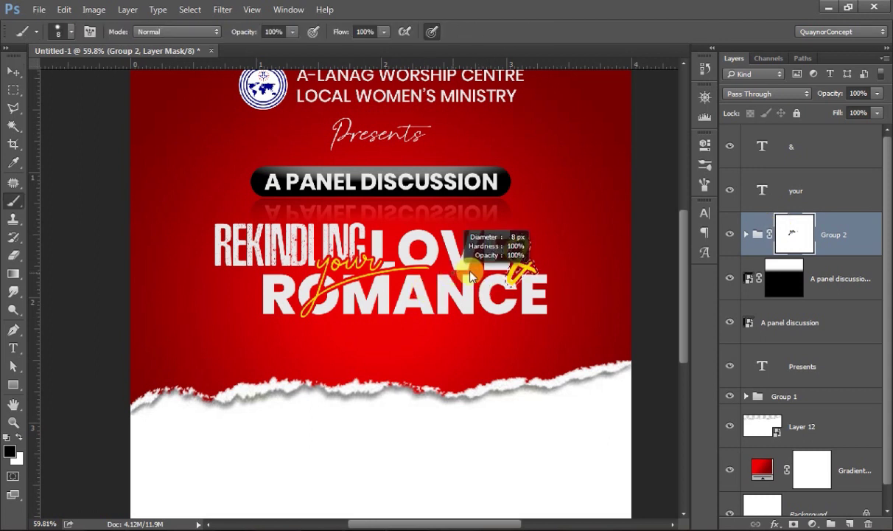
right_click(469, 227)
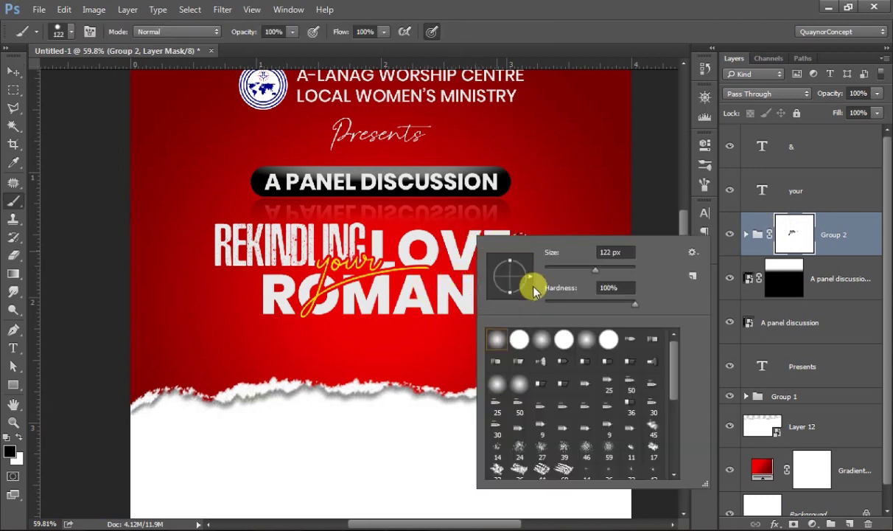
key("Escape")
left_click_drag(496, 241, 517, 255)
scroll(530, 271, "up", 1)
scroll(512, 250, "up", 2)
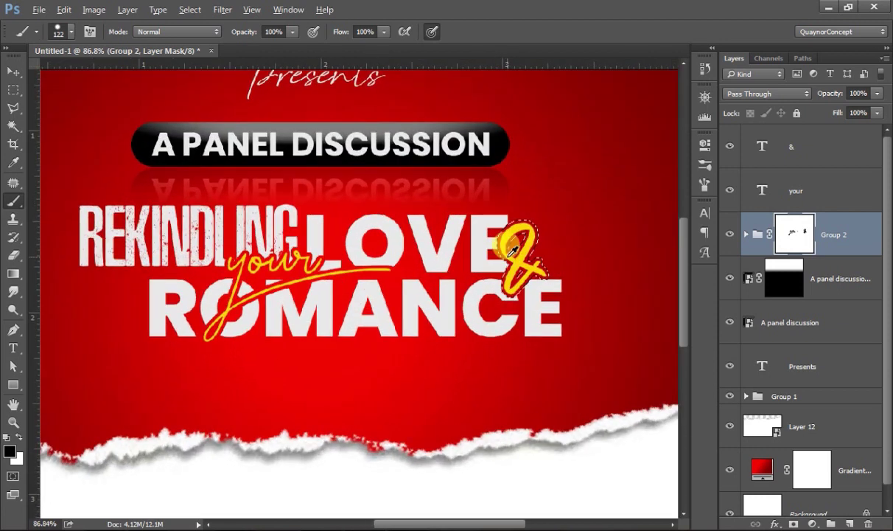
scroll(518, 243, "up", 2)
scroll(518, 244, "up", 1)
scroll(518, 244, "up", 1)
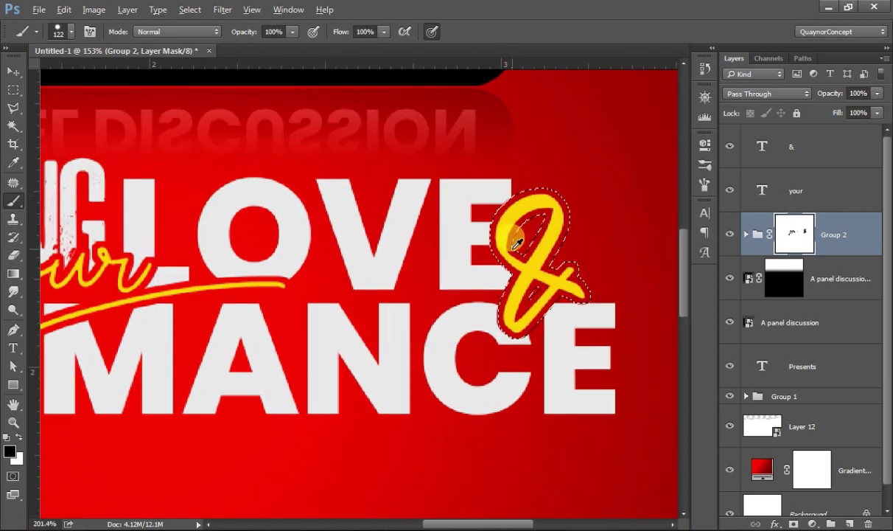
scroll(518, 244, "up", 1)
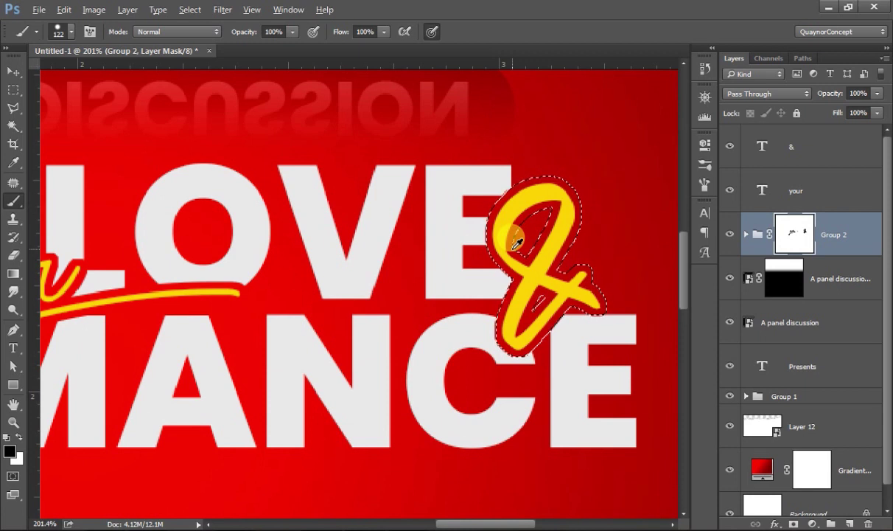
Paint black over the white letters around the &, then deselect and fit the flyer on screen.
left_click(20, 439)
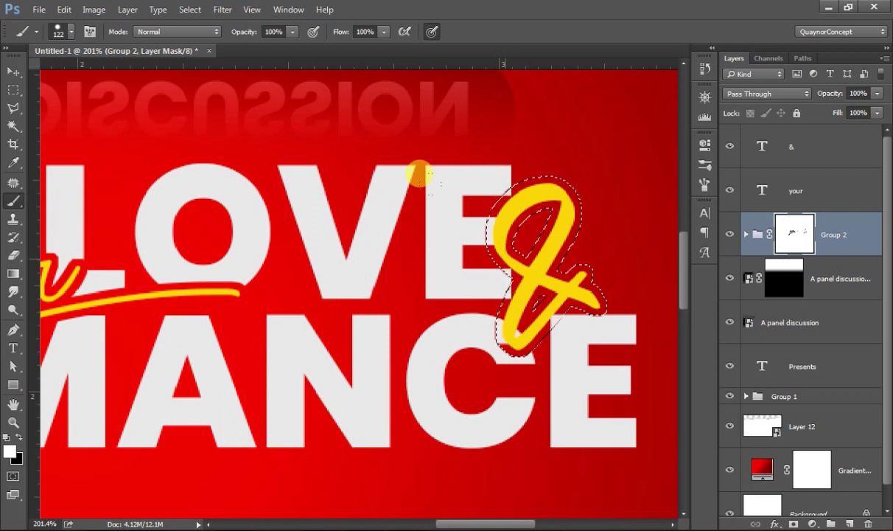
left_click(19, 435)
left_click_drag(454, 152, 453, 224)
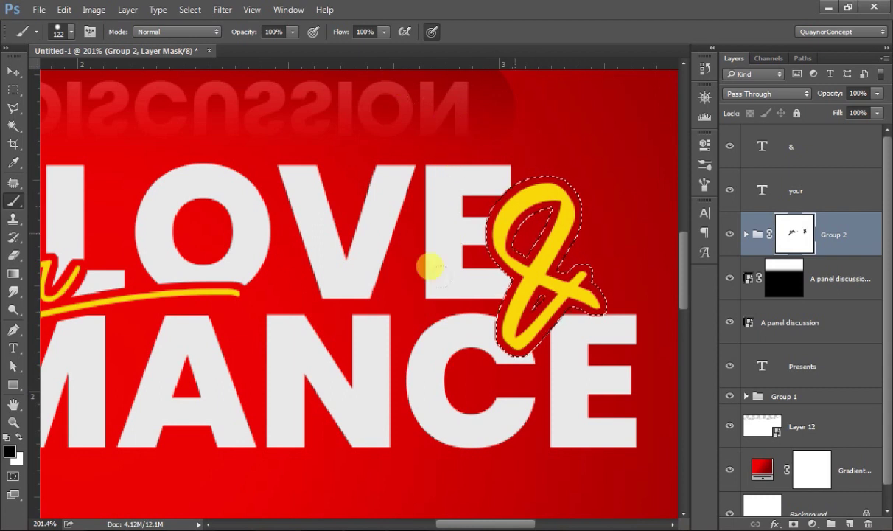
left_click_drag(447, 153, 431, 133)
key("ctrl+d")
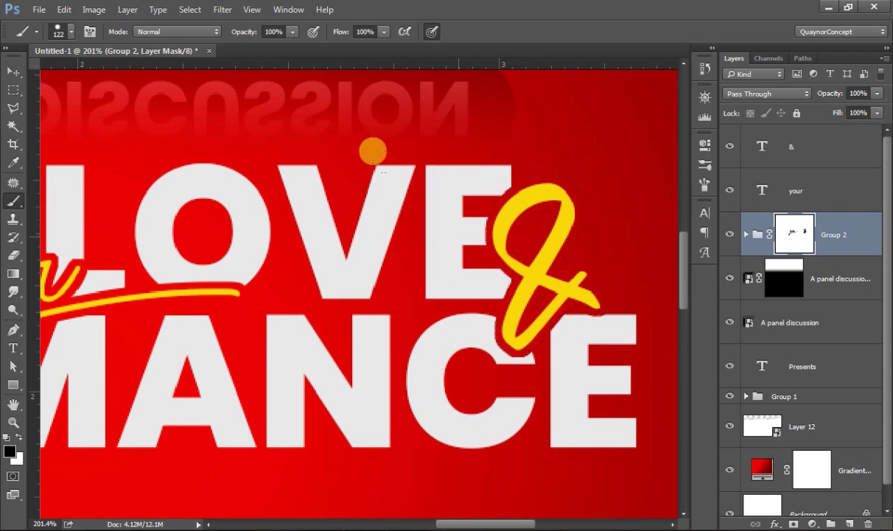
key("v")
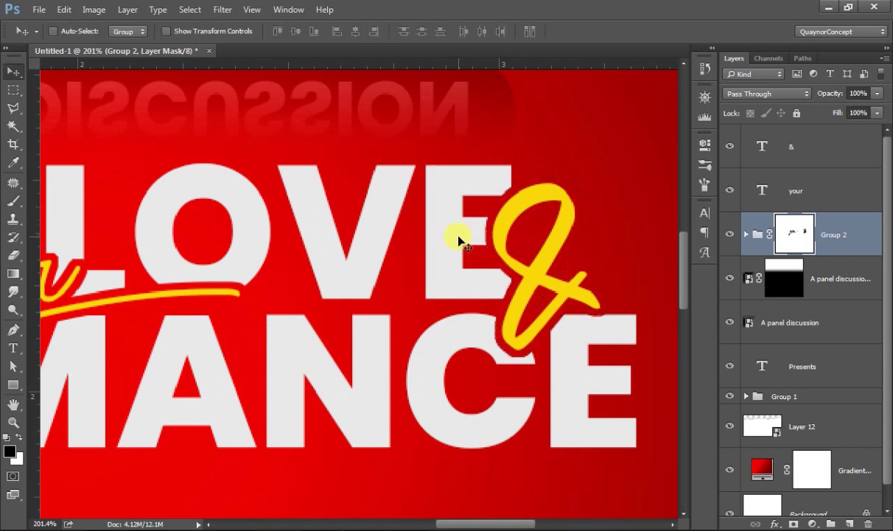
key("ctrl+0")
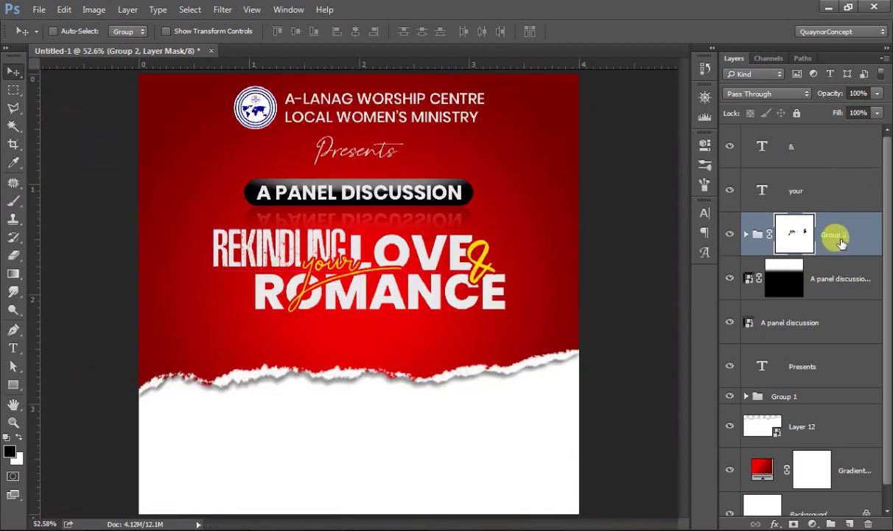
left_click(836, 143)
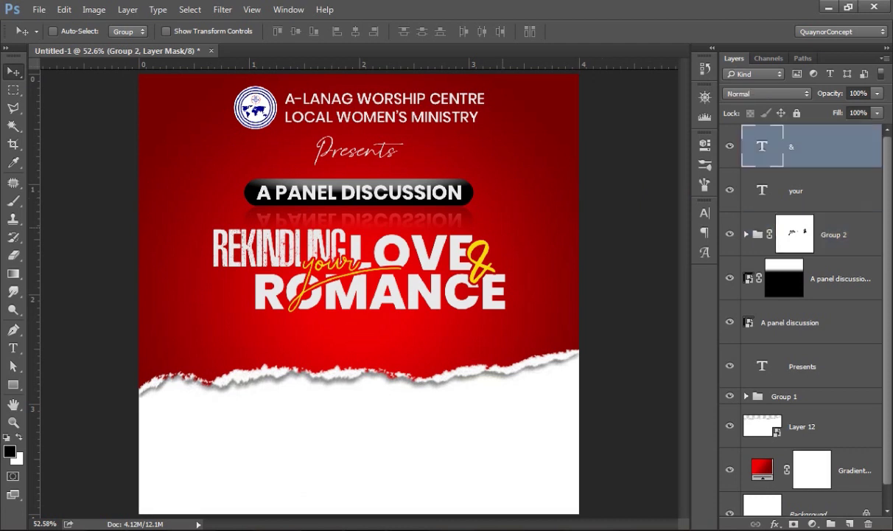
Copy the words 'in marriage' from the WordPad notes.
key("alt+Tab")
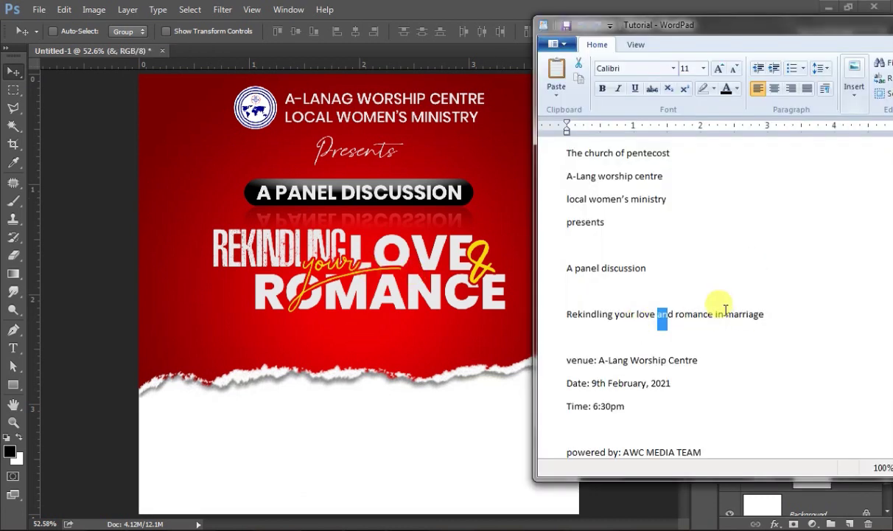
left_click_drag(714, 315, 762, 317)
right_click(762, 317)
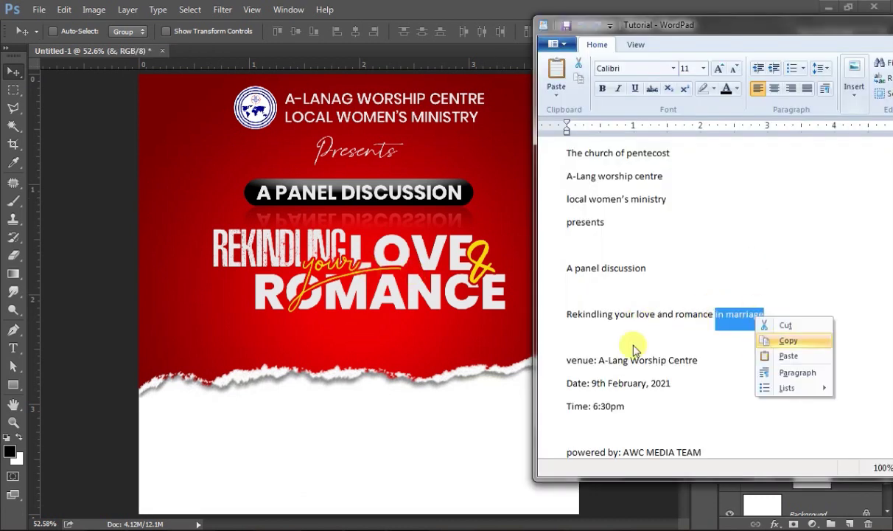
left_click(781, 343)
left_click(404, 339)
double_click(413, 346)
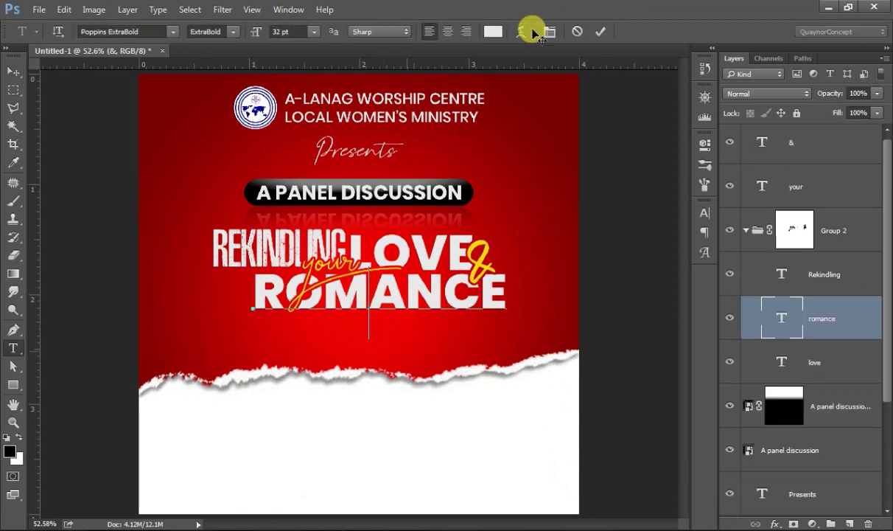
Paste 'in marriage' as a new text layer and move it under ROMANCE.
left_click(770, 140)
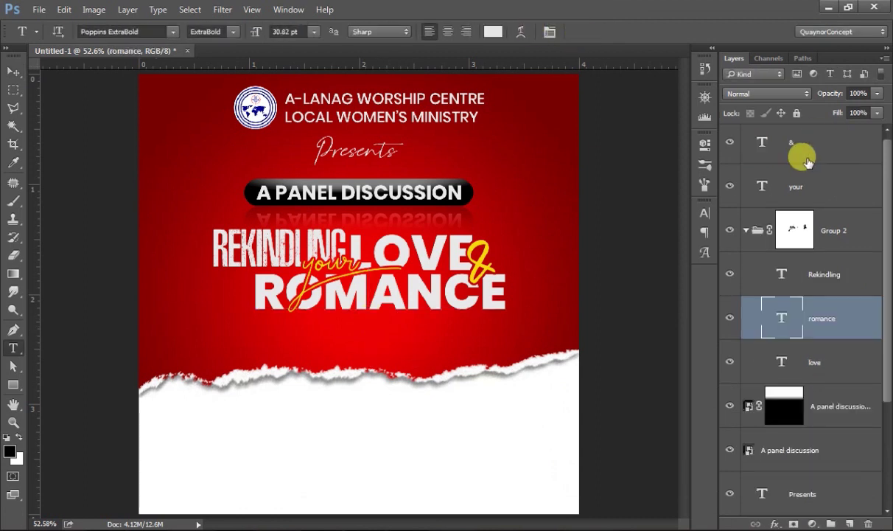
left_click(545, 320)
key("ctrl+v")
key("ctrl+a")
mouse_move(565, 375)
left_mouse_down()
mouse_move(432, 392)
mouse_move(323, 394)
left_mouse_up()
Format the text as Poppins Medium, All Caps, 12 pt.
left_click(147, 32)
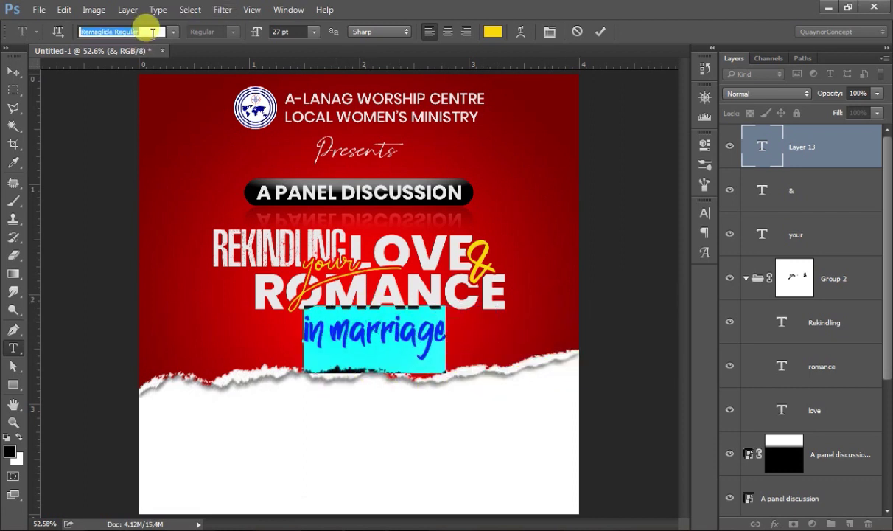
type("popp")
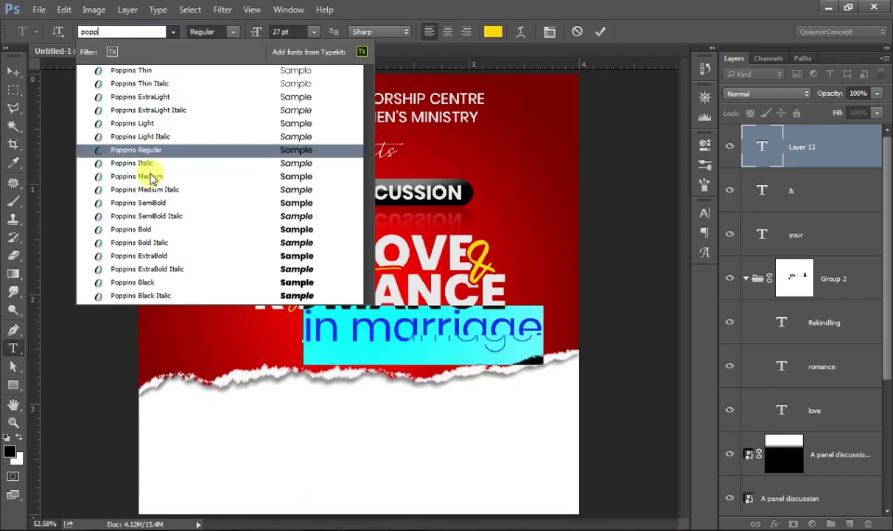
left_click(151, 176)
key("ctrl+t")
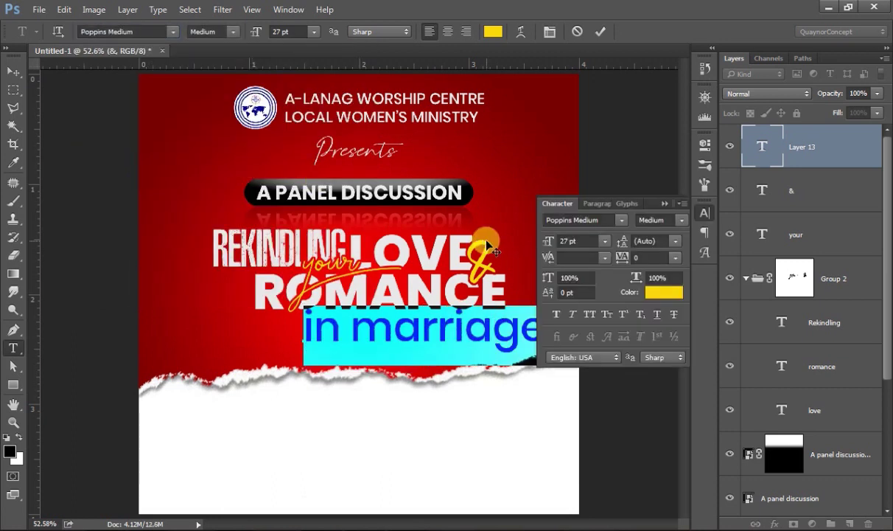
left_click(590, 315)
left_click_drag(550, 240, 543, 240)
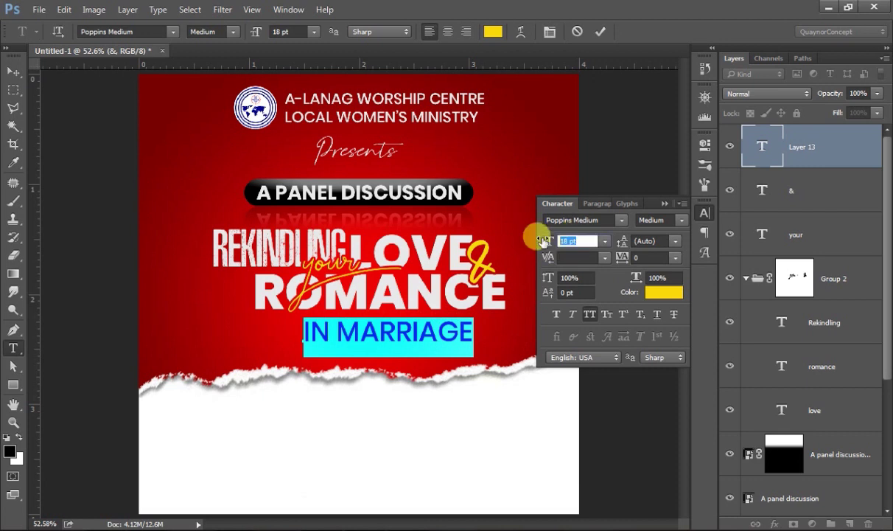
type("12")
key("Return")
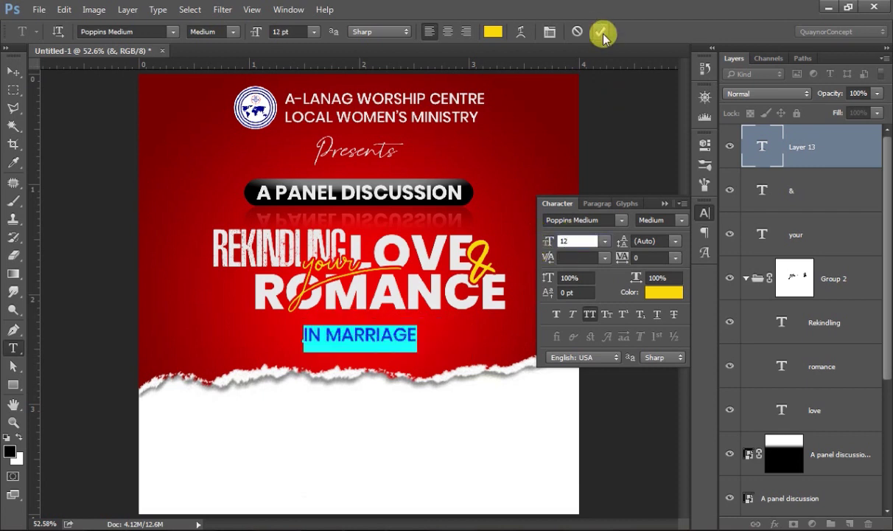
key("ctrl+Return")
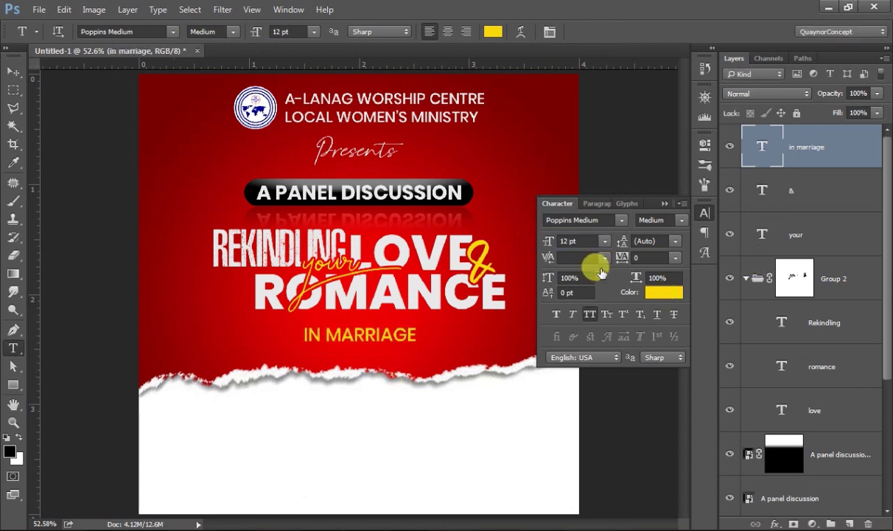
Set the IN MARRIAGE text colour to light grey #ebebeb.
left_click(663, 292)
type("ffffff")
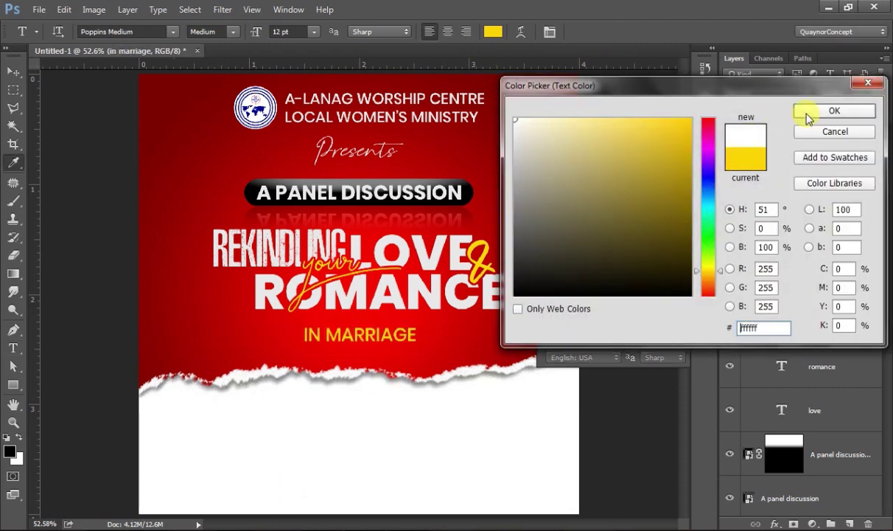
key("Return")
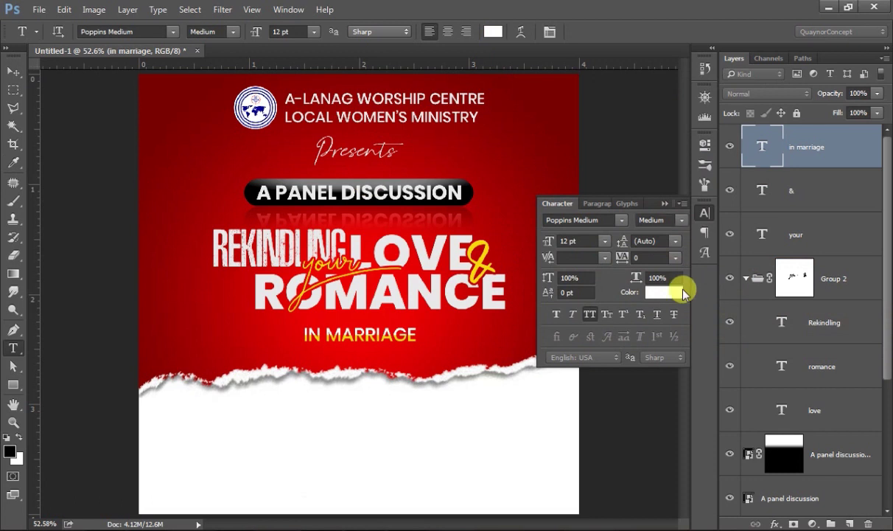
left_click(653, 291)
left_click_drag(518, 130, 499, 129)
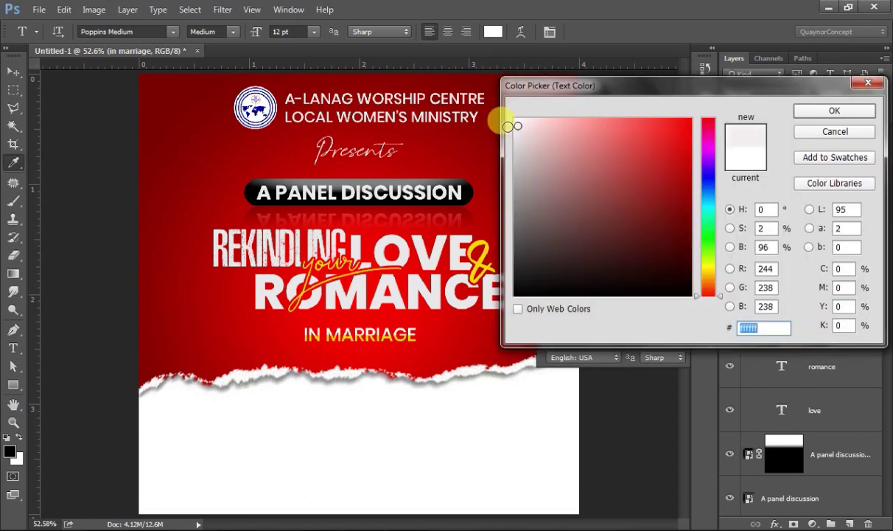
left_click(499, 128)
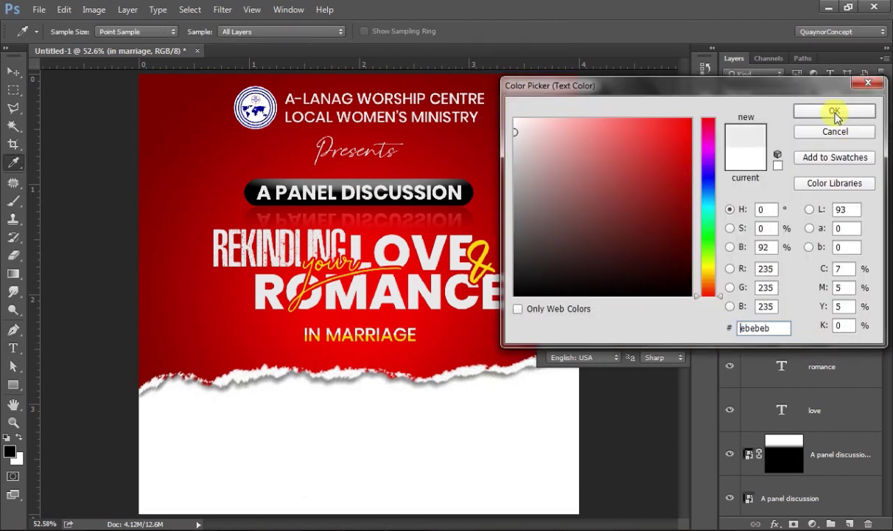
key("Return")
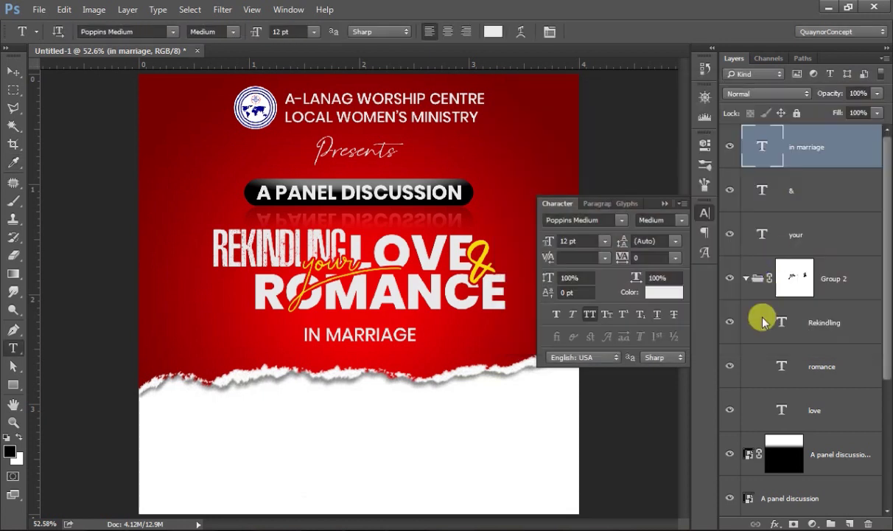
left_click(745, 280)
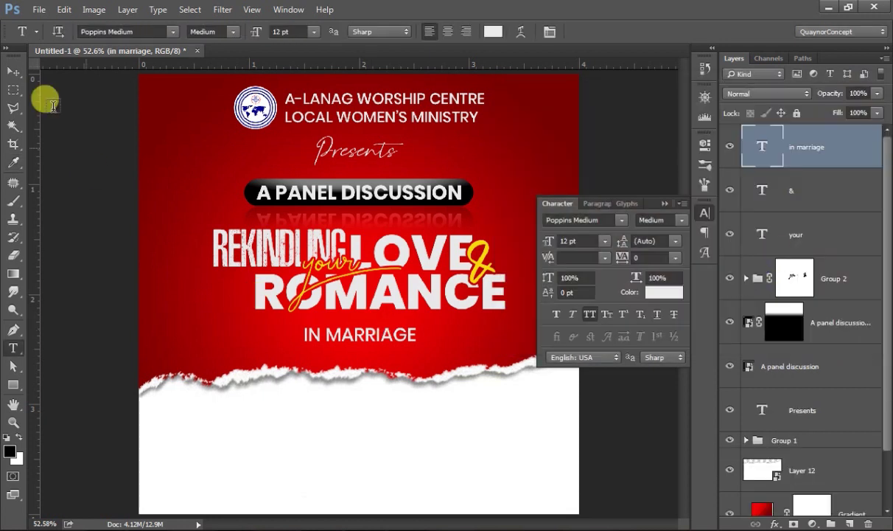
Nudge IN MARRIAGE slightly upward and group all title layers as Group 3.
left_click(13, 72)
key("Up")
key("Up")
key("Up")
key("Up")
key("Up")
key("Up")
key("Up")
key("Up")
key("Up")
key("Up")
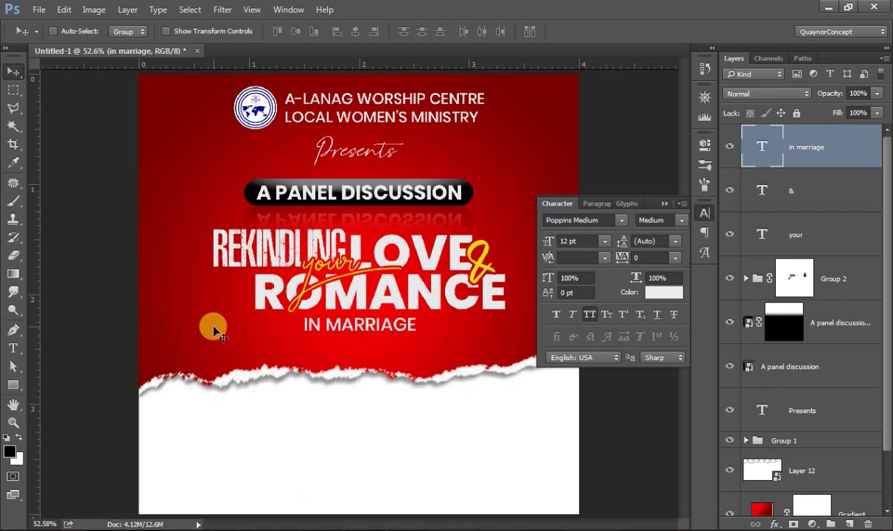
key("Down")
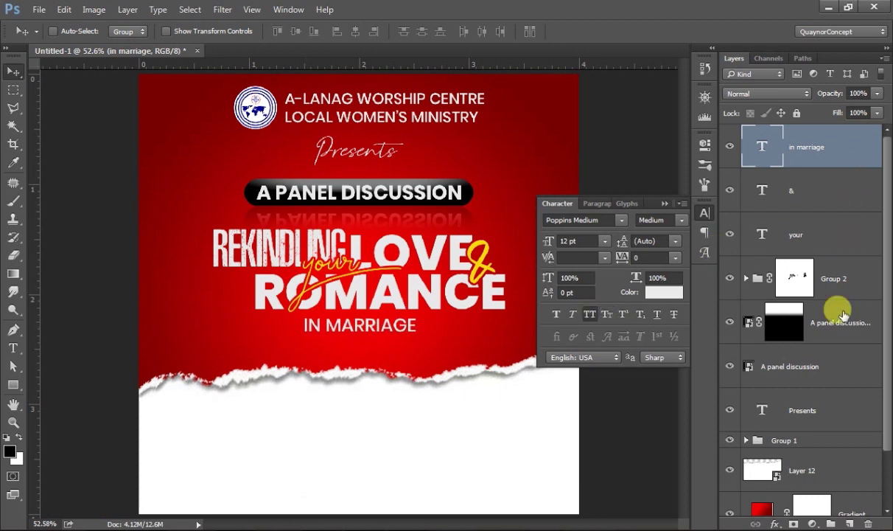
left_click(825, 278, "shift")
key("ctrl+g")
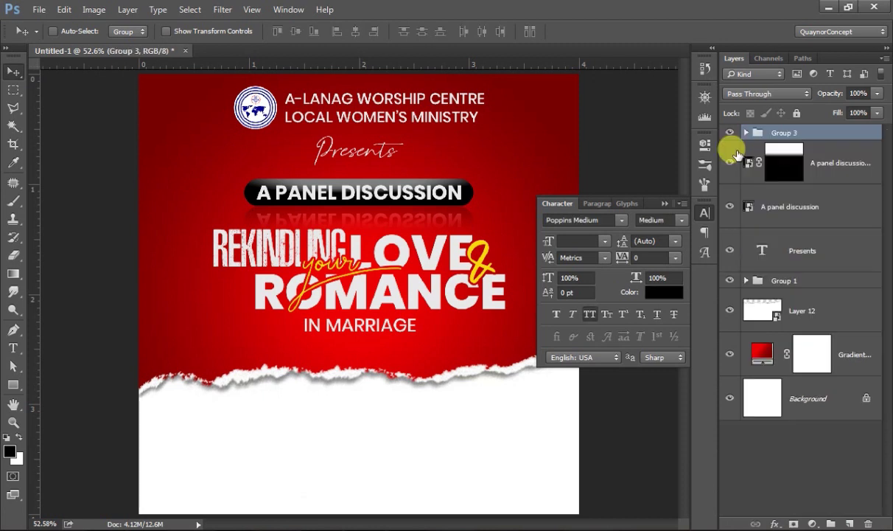
left_click(729, 132)
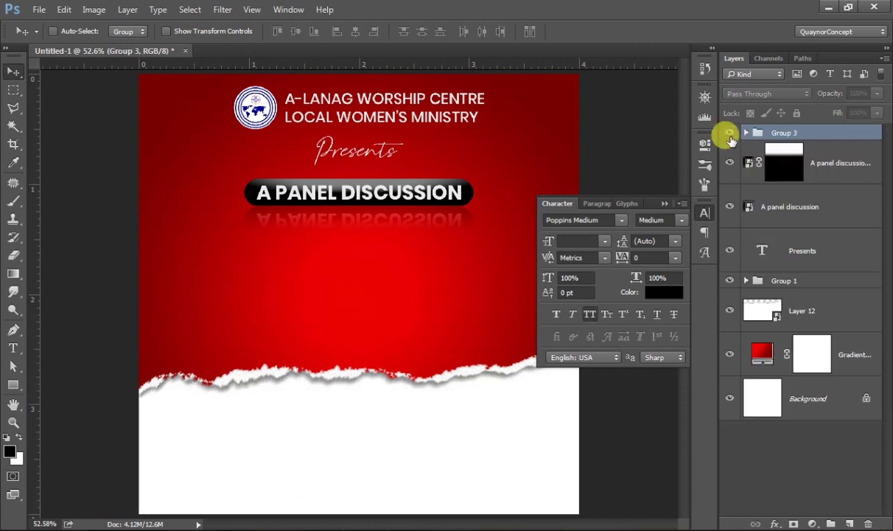
Add a Drop Shadow to Group 3 with 5% spread.
right_click(855, 132)
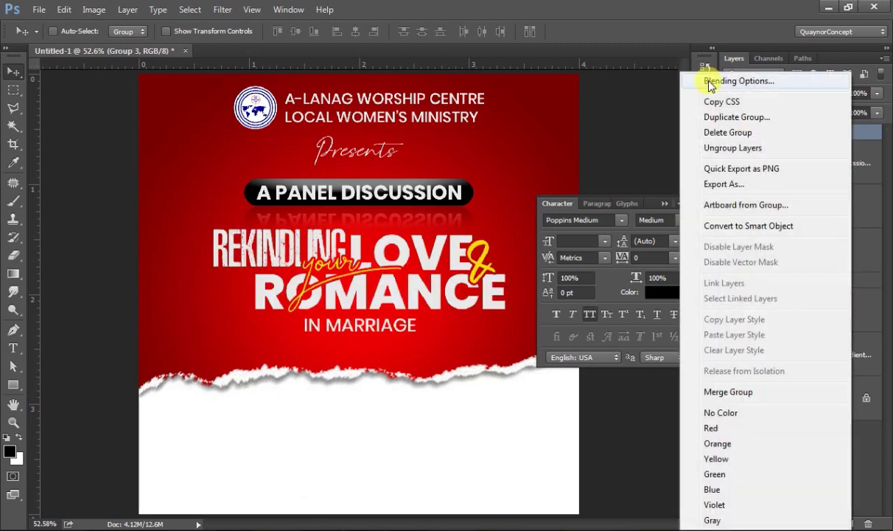
key("Escape")
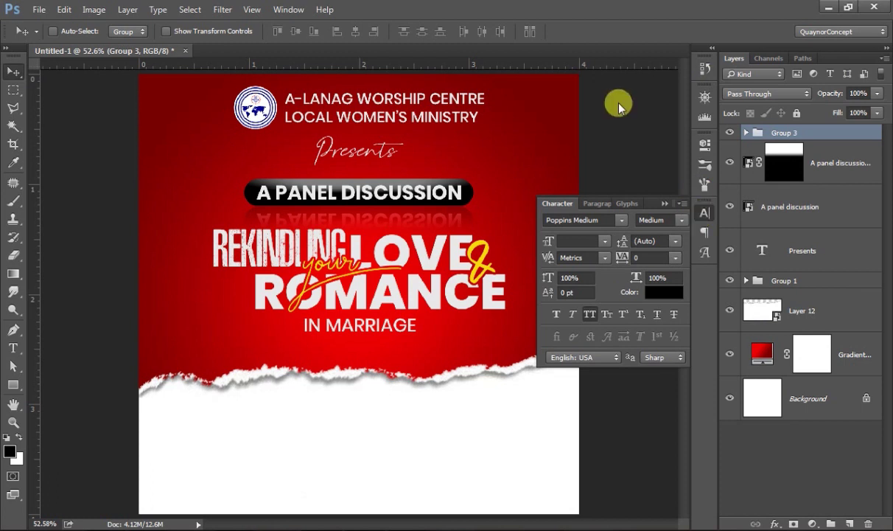
key("space")
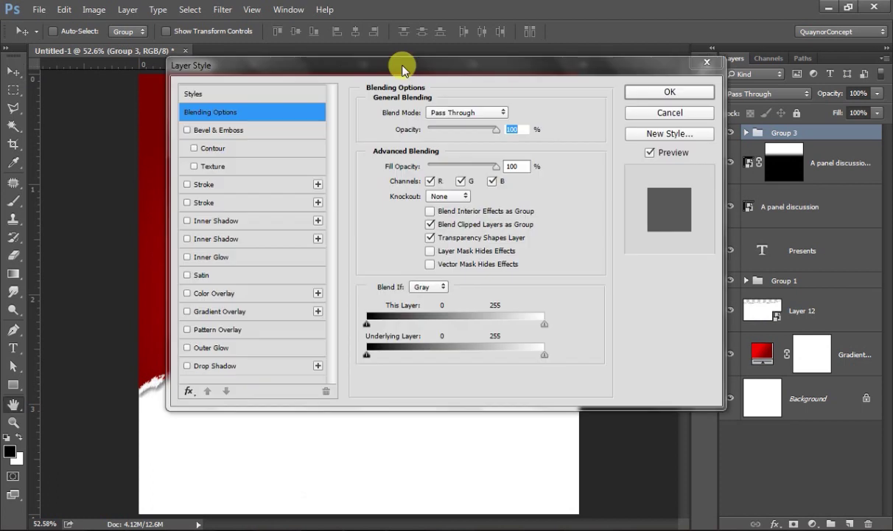
left_click_drag(608, 54, 736, 52)
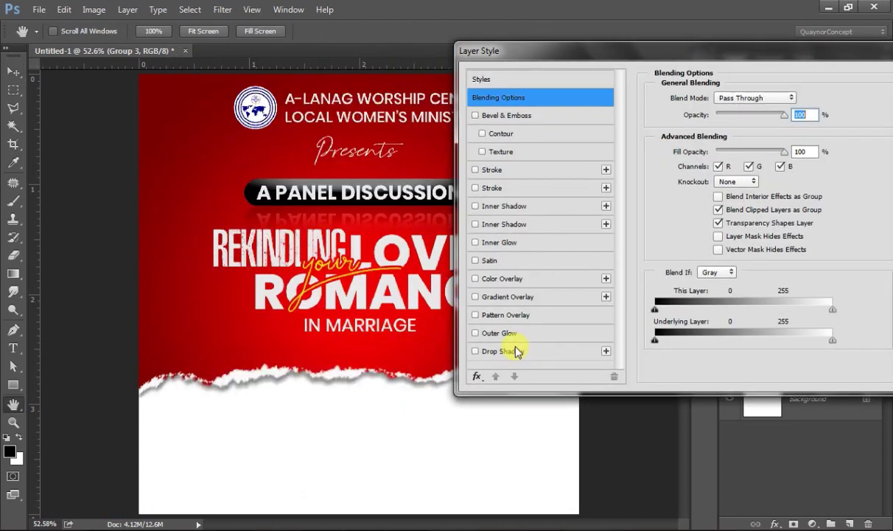
left_click(519, 352)
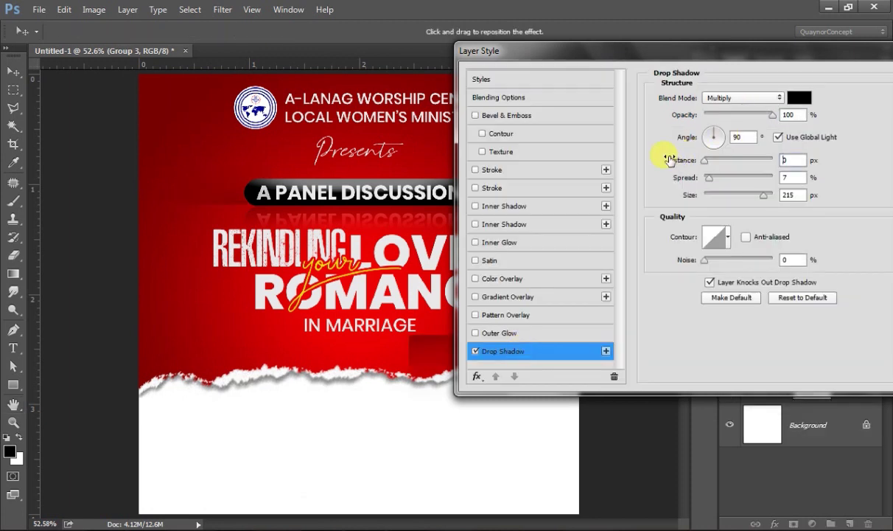
left_click(686, 183)
type("5")
key("Tab")
left_click_drag(764, 195, 706, 186)
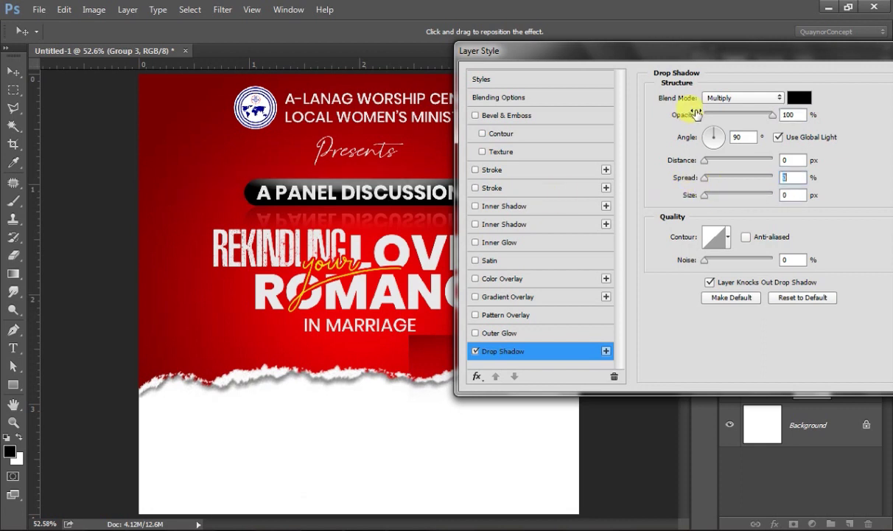
Keep the shadow on Multiply and enlarge its size to 163 px.
left_click(736, 98)
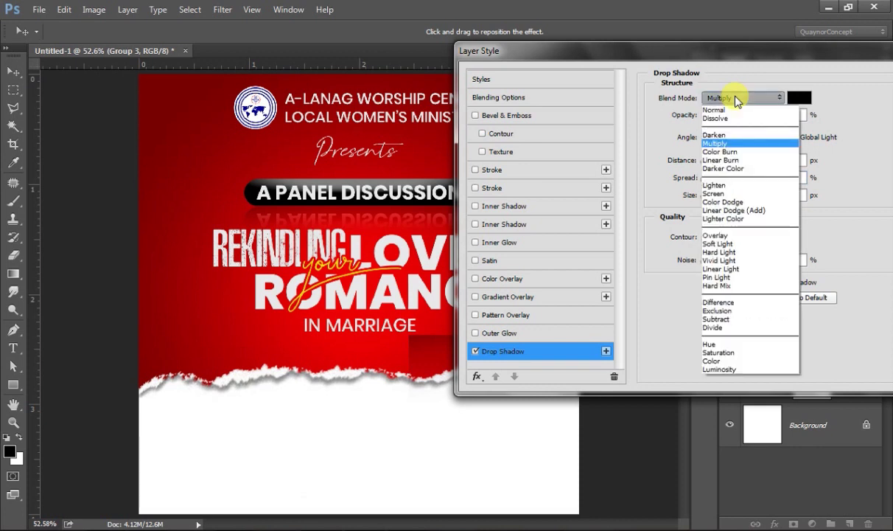
left_click(728, 144)
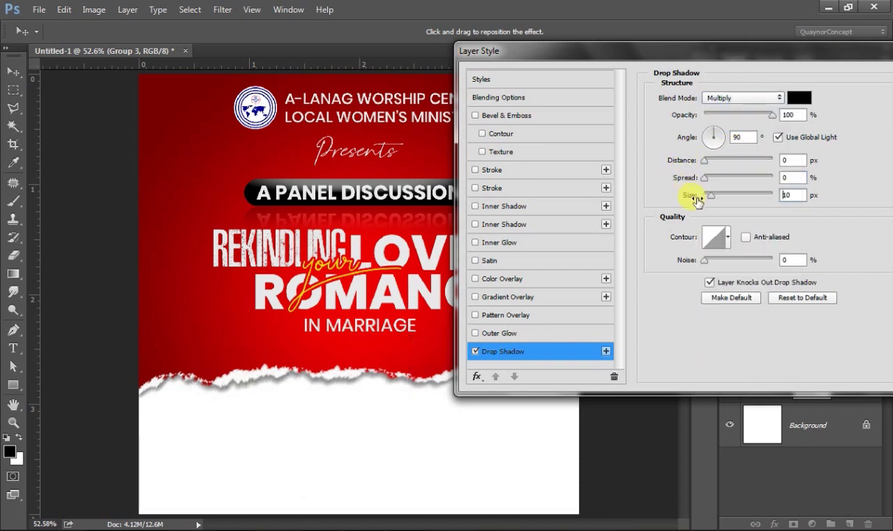
left_click_drag(697, 197, 704, 200)
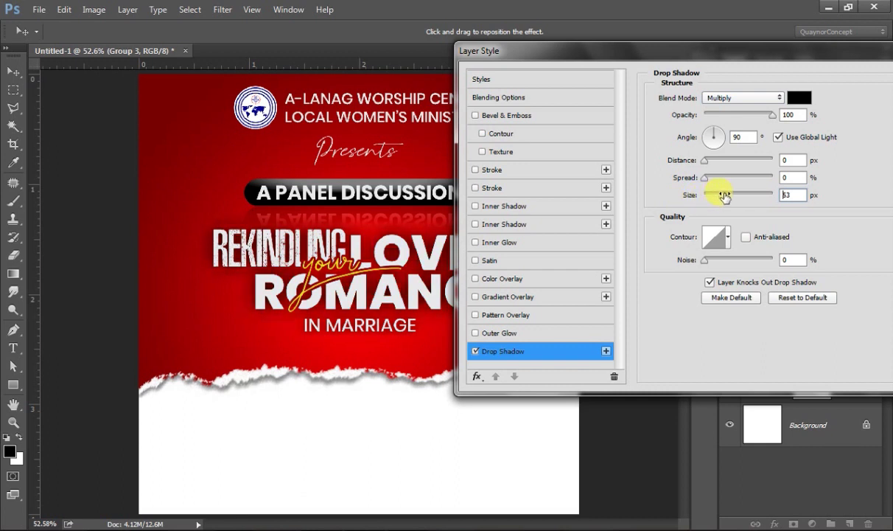
left_click_drag(685, 181, 686, 182)
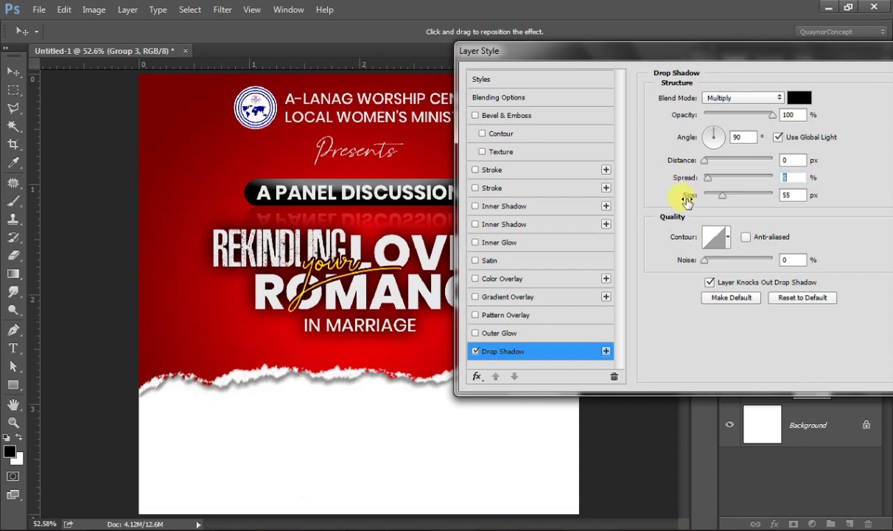
left_click_drag(690, 200, 706, 199)
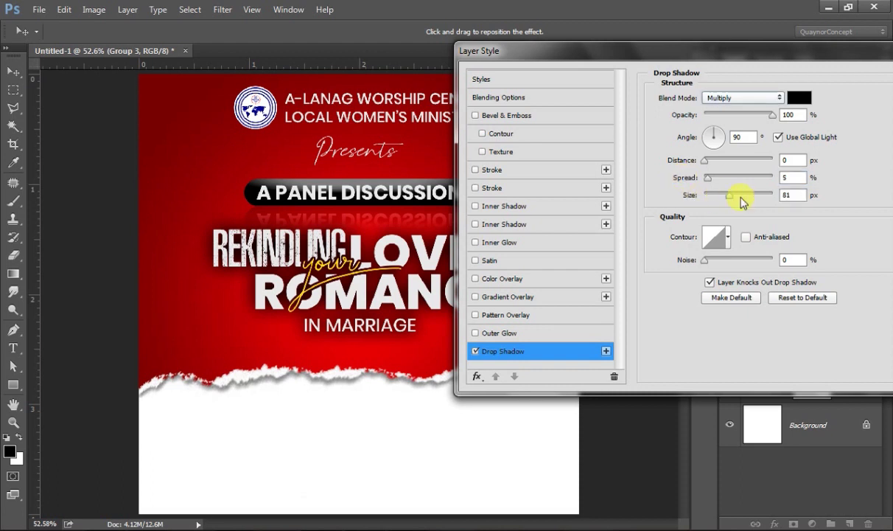
left_click(750, 194)
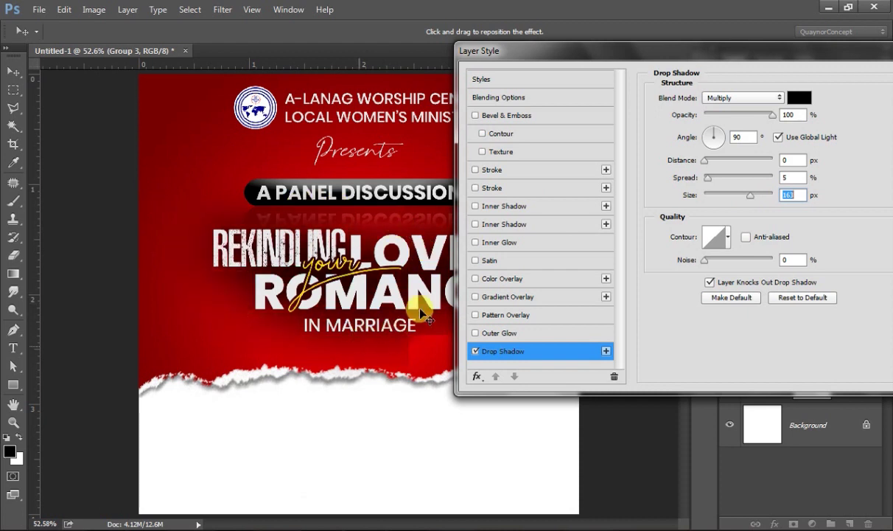
left_click_drag(571, 50, 619, 37)
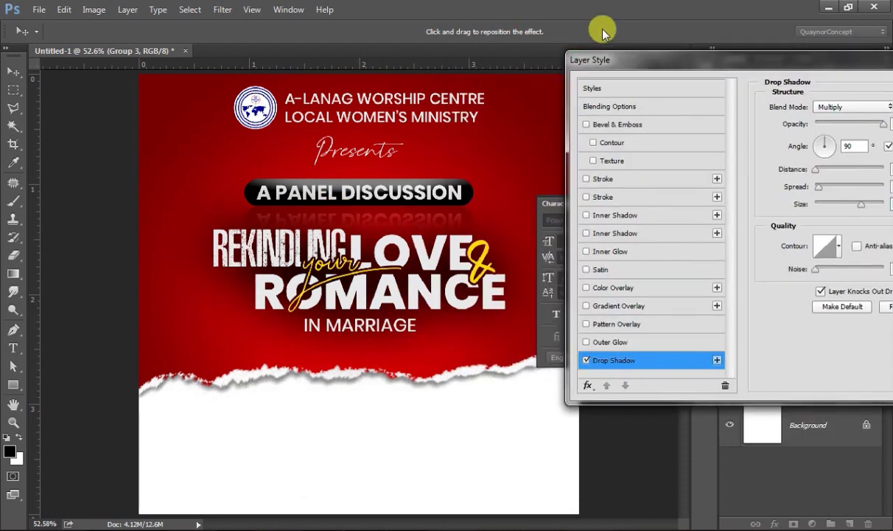
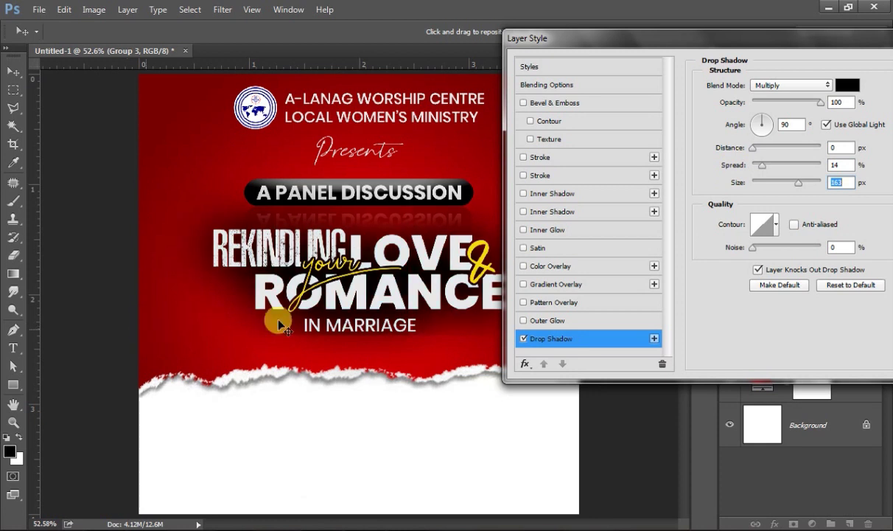
Apply a black Multiply drop shadow (0 px distance, 14% spread, 163 px size) to the title group.
left_click_drag(627, 48, 446, 71)
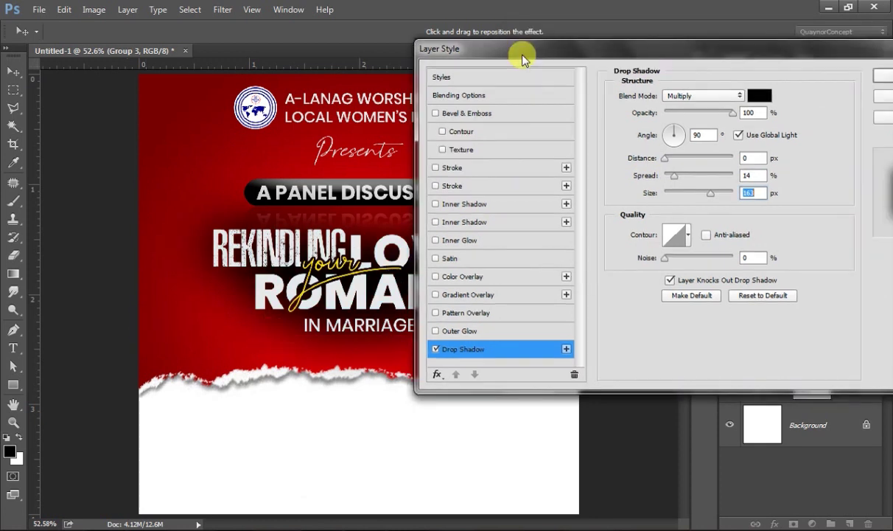
left_click(826, 88)
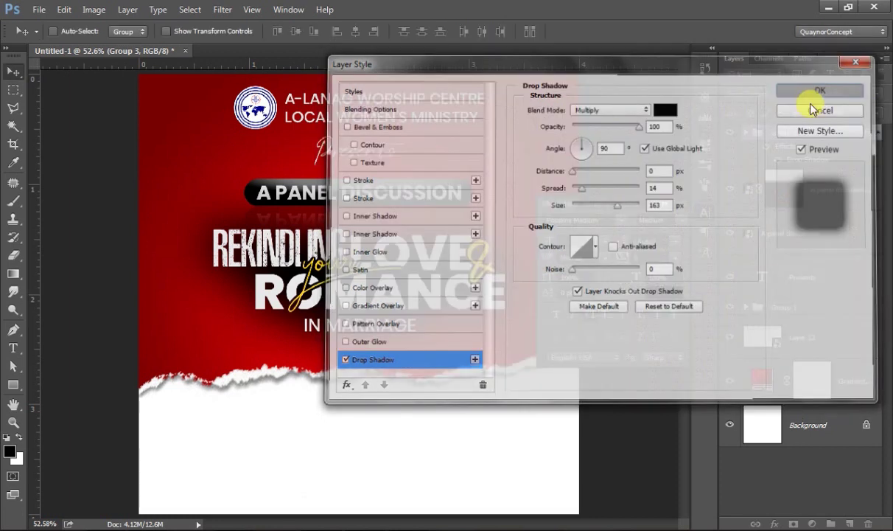
left_click(703, 215)
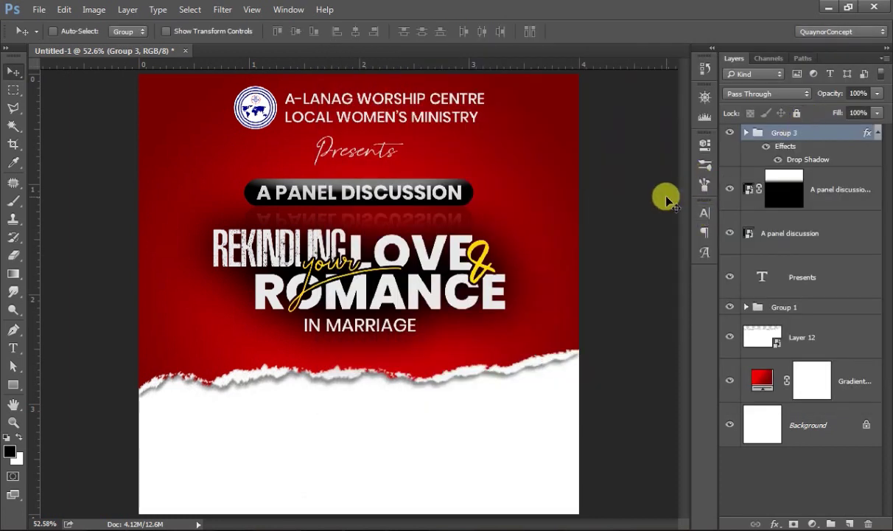
key("ctrl+t")
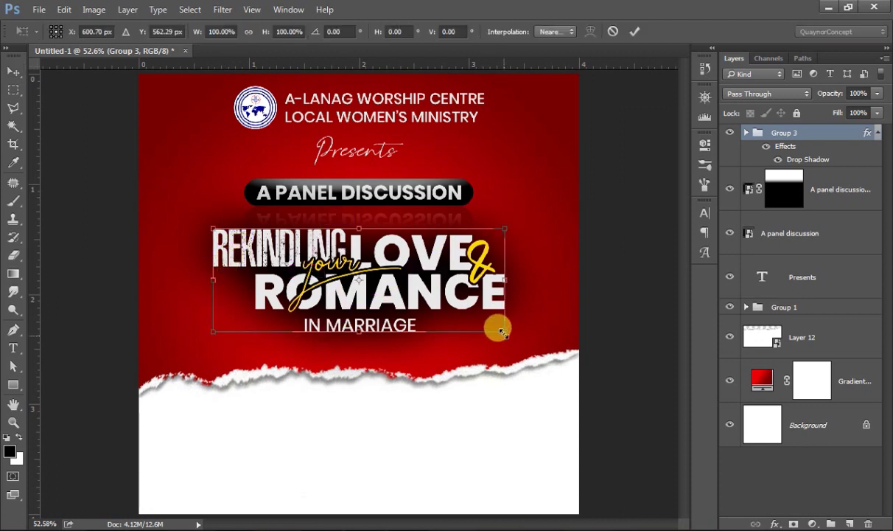
Scale the REKINDLING YOUR LOVE & ROMANCE IN MARRIAGE group up to about 114.7%.
left_click_drag(500, 332, 521, 360)
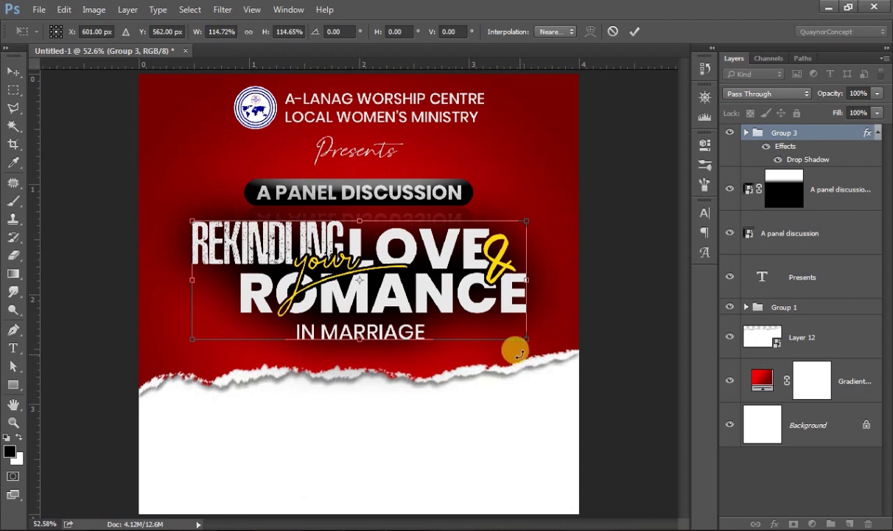
key("Return")
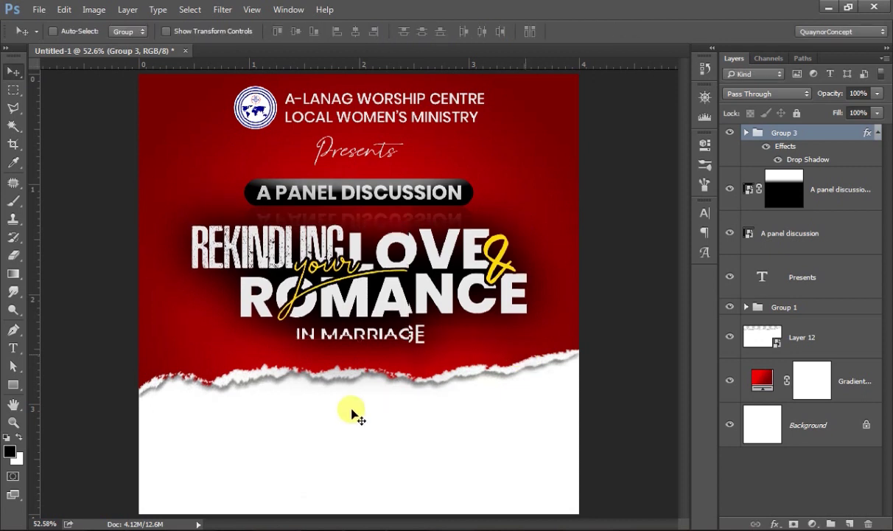
left_click(13, 384)
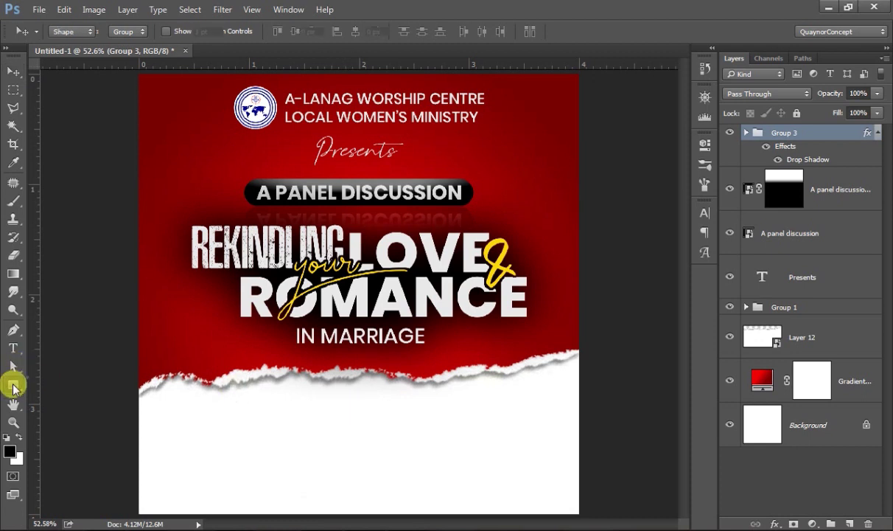
Paste the line 'VENUE: A-LANG WORSHIP CENTRE' from WordPad into a new text layer below the torn edge.
left_click(84, 375)
key("t")
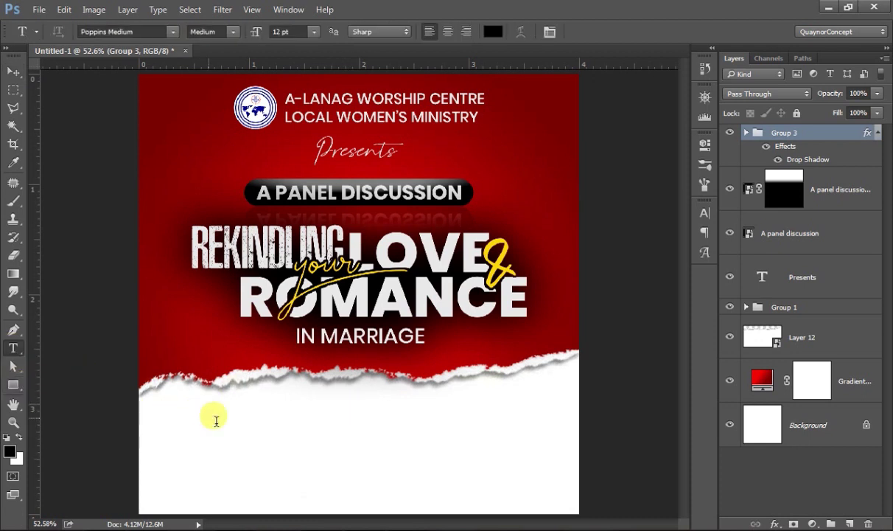
left_click(209, 415)
key("alt+Tab")
left_click_drag(567, 360, 699, 362)
right_click(611, 368)
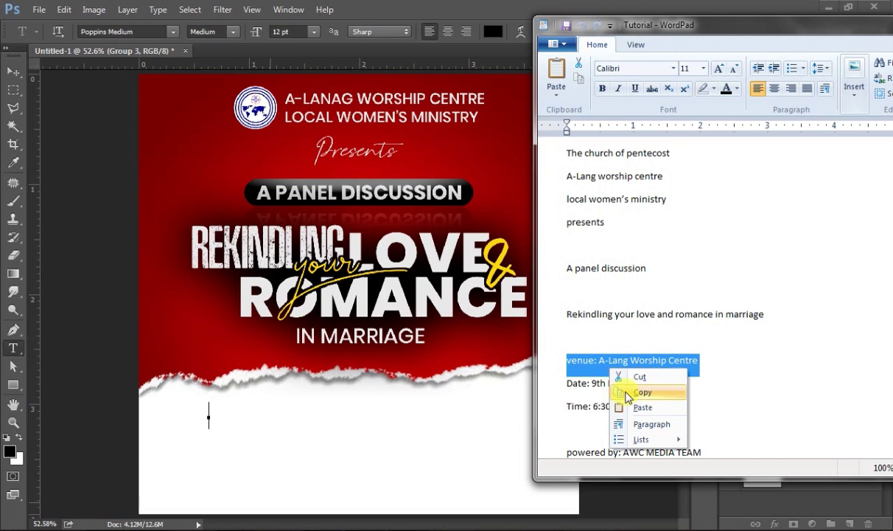
left_click(642, 392)
left_click(136, 407)
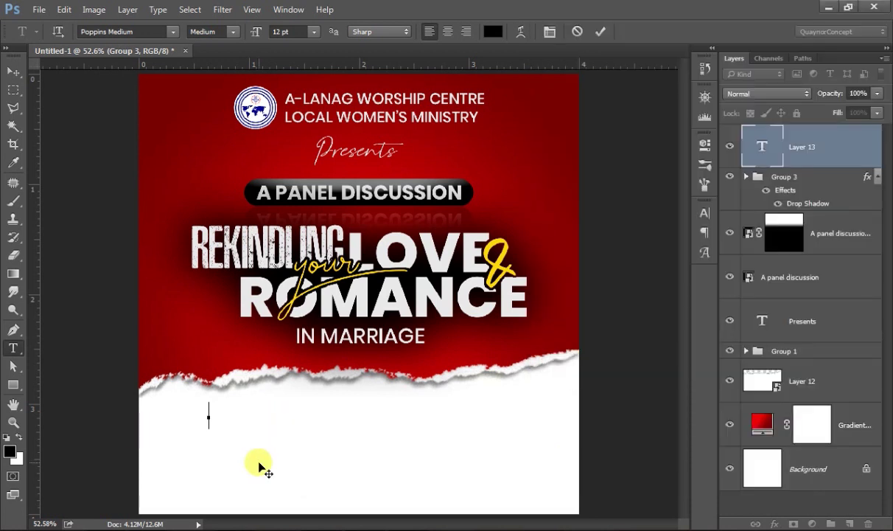
key("ctrl+v")
Set the venue text to Poppins SemiBold at 10 pt and commit it.
key("ctrl+a")
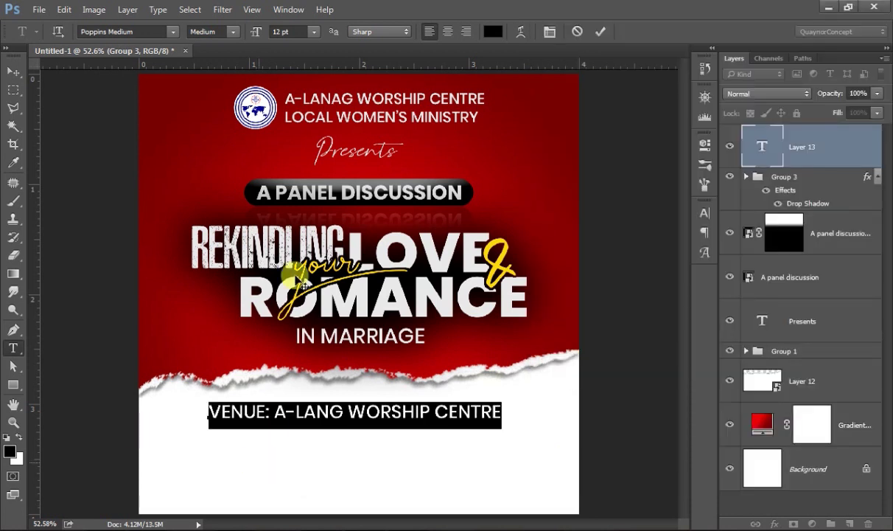
left_click(273, 32)
type("24")
key("Return")
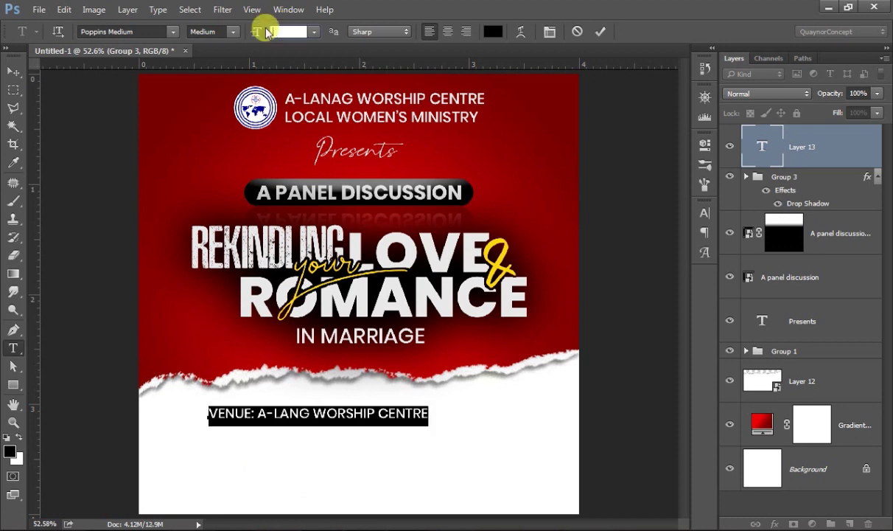
key("Up")
key("Up")
key("Up")
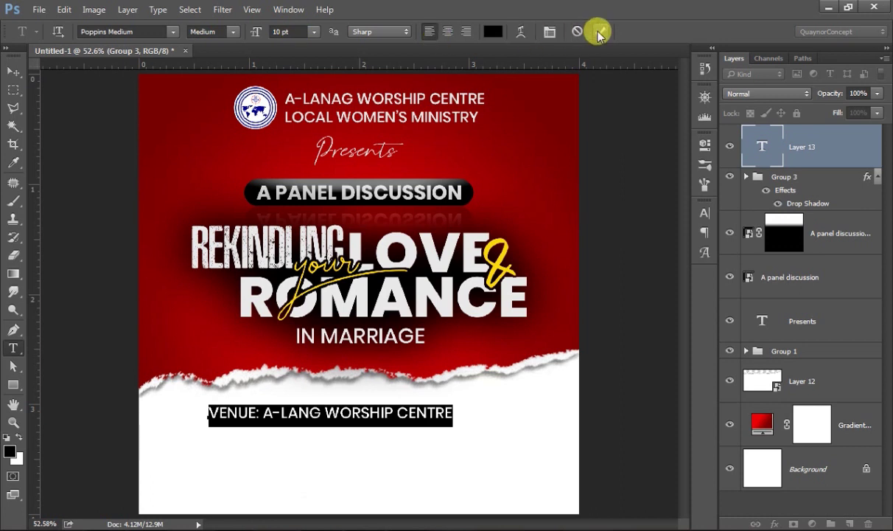
left_click(230, 31)
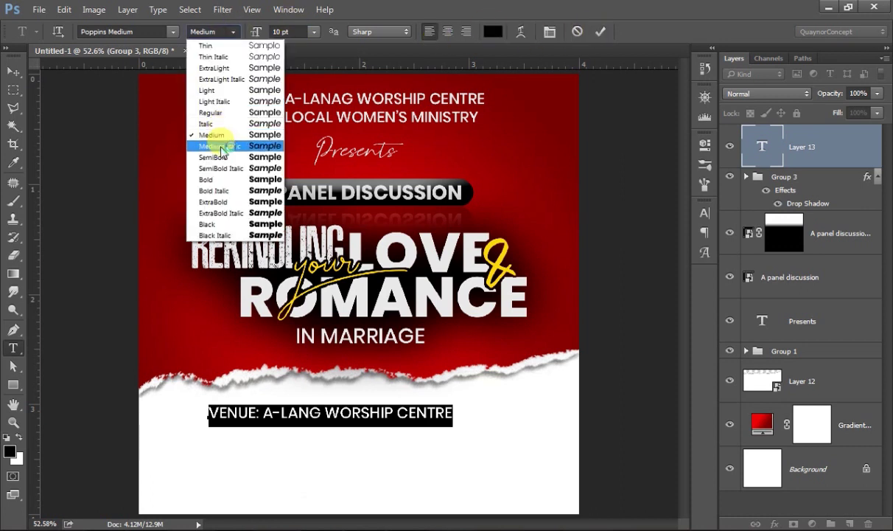
left_click(221, 159)
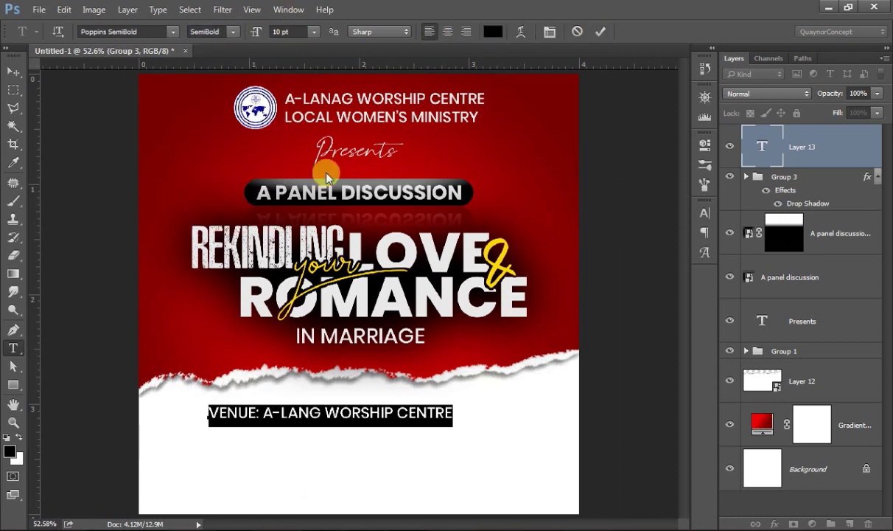
left_click(601, 32)
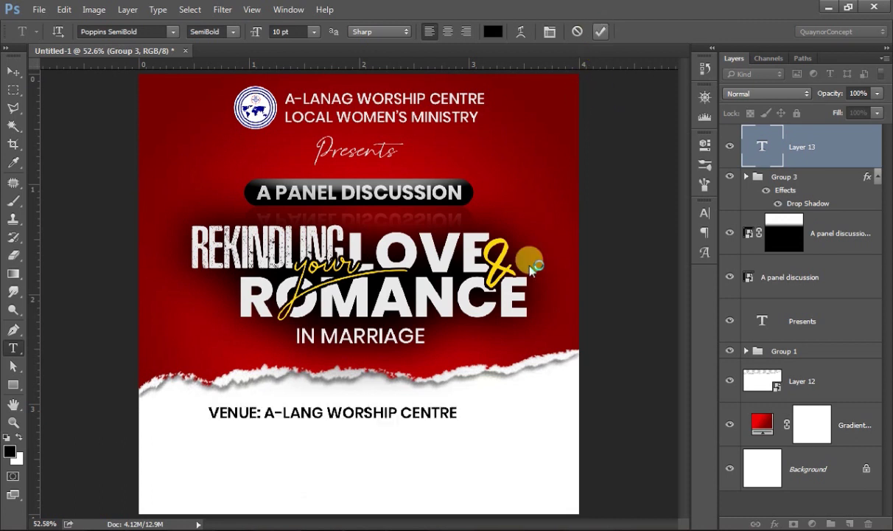
left_click(303, 451)
key("alt+Tab")
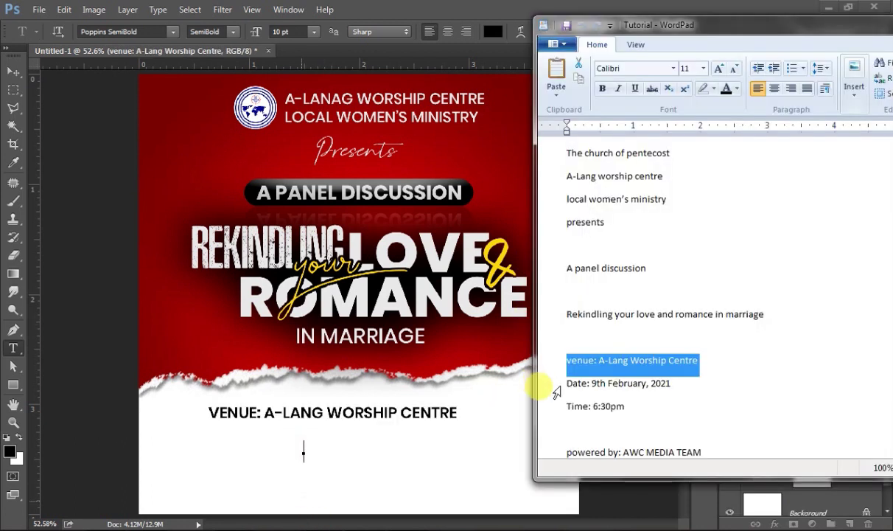
Add a text layer with 'DATE: 9TH FEBRUARY, 2021' copied from WordPad.
left_click(549, 384)
right_click(580, 386)
left_click(610, 410)
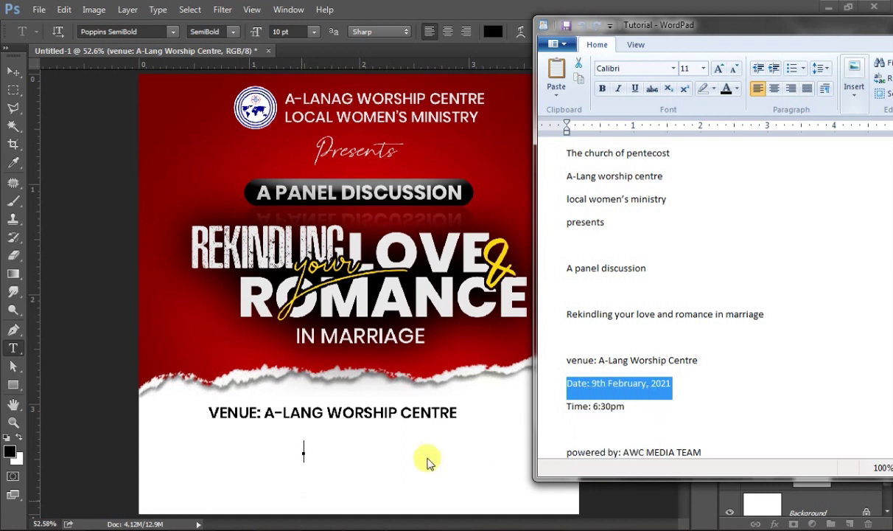
key("alt+Tab")
key("ctrl+v")
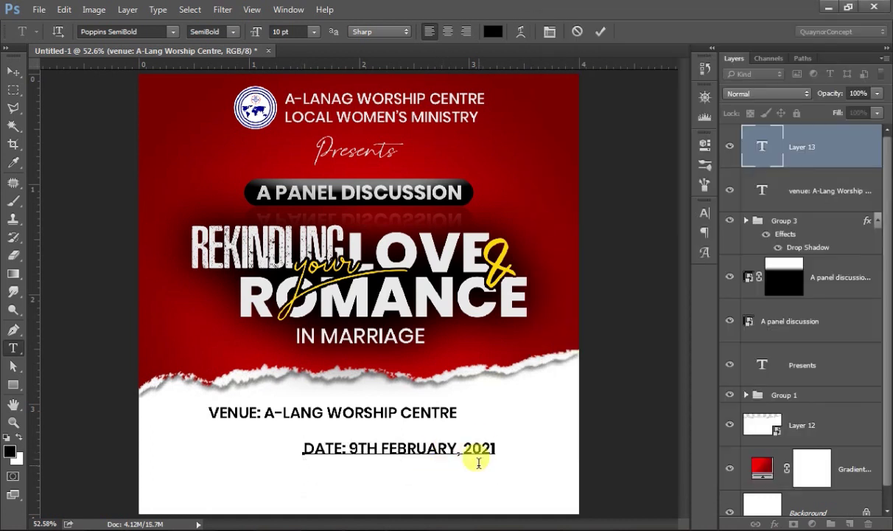
left_click(600, 31)
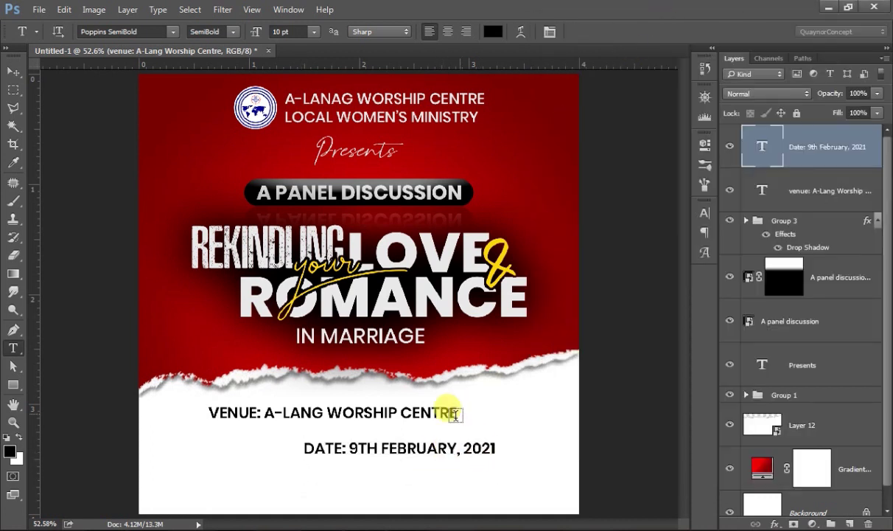
Add a text layer with 'TIME: 6:30PM' copied from WordPad, below the date.
left_click(404, 482)
key("alt+Tab")
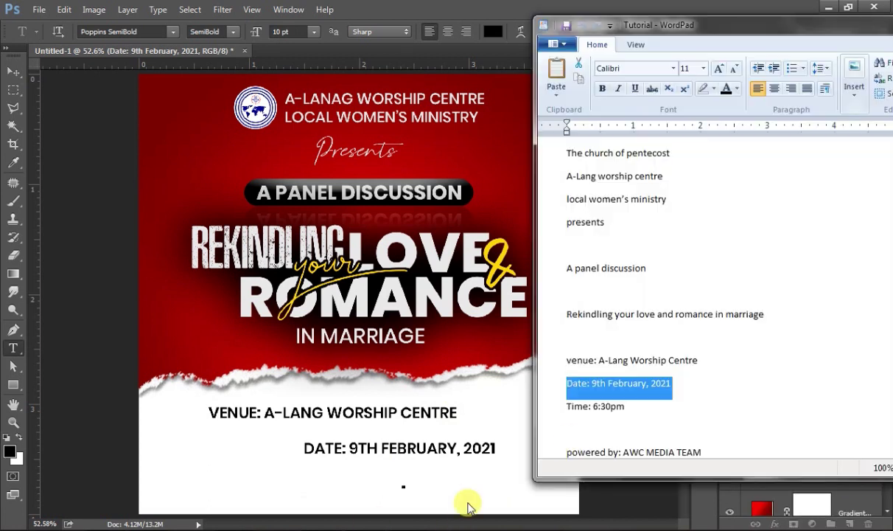
left_click(554, 407)
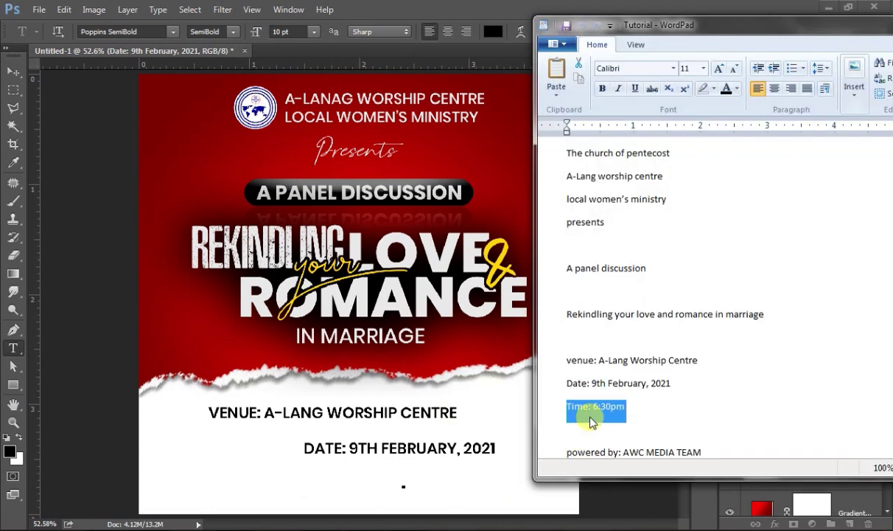
right_click(591, 420)
left_click(600, 436)
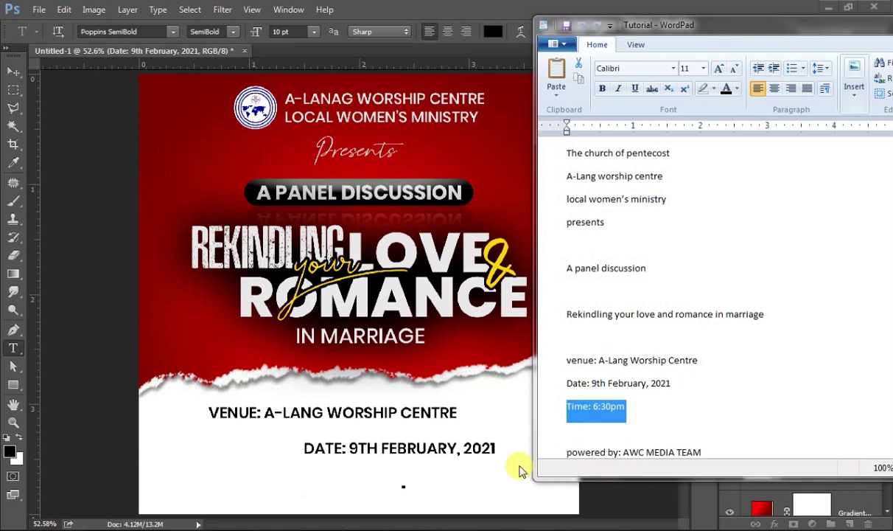
key("alt+Tab")
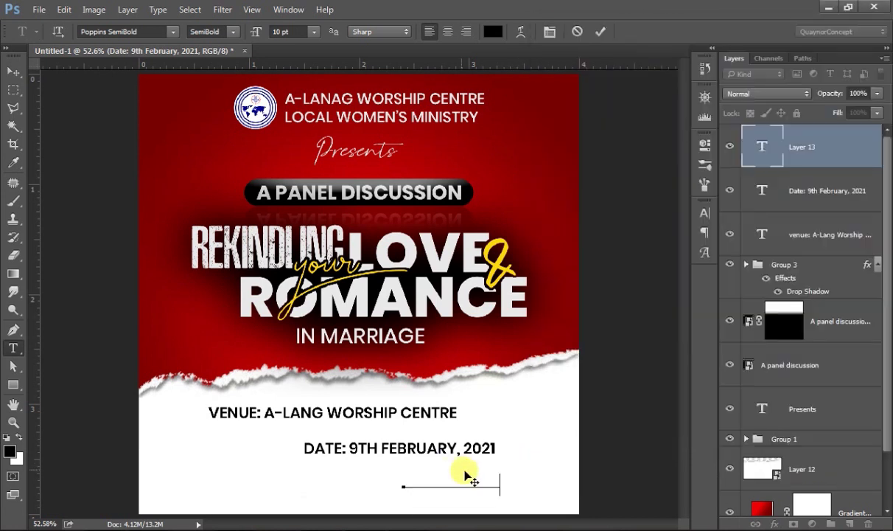
key("ctrl+v")
key("ctrl+Return")
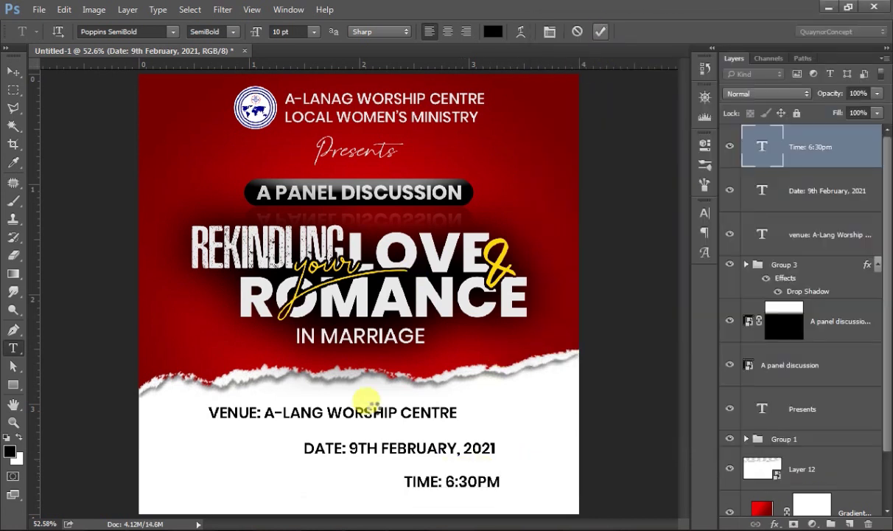
key("v")
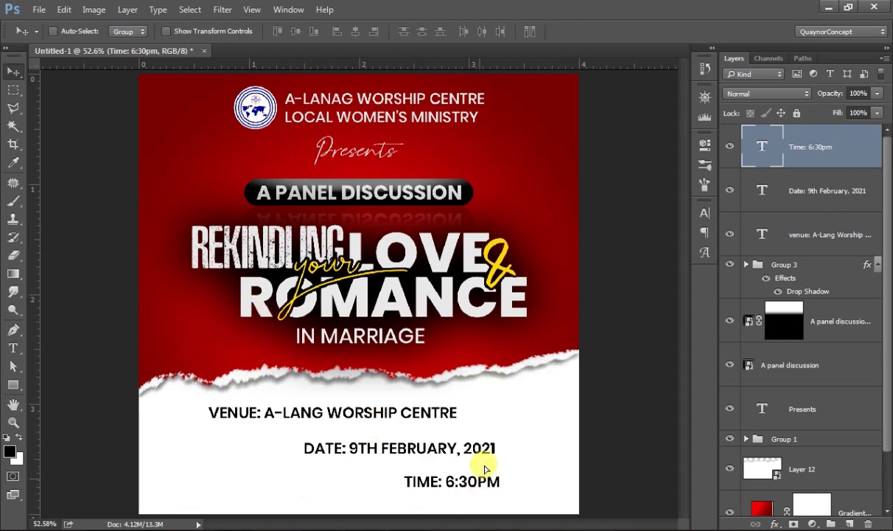
Line up the date and time text on the same level, shifting the date left.
left_click_drag(484, 468, 481, 442)
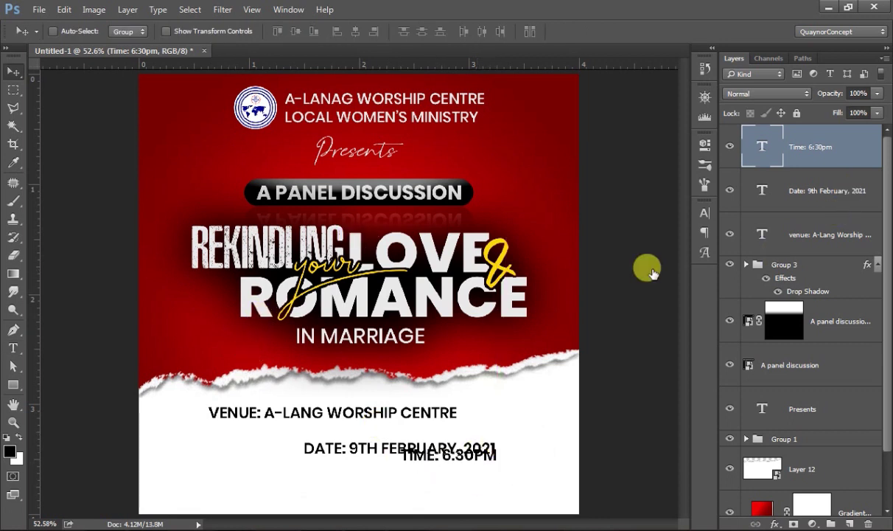
left_click(375, 435, "ctrl")
mouse_move(289, 439)
left_mouse_down()
mouse_move(262, 442)
mouse_move(319, 458)
left_mouse_up()
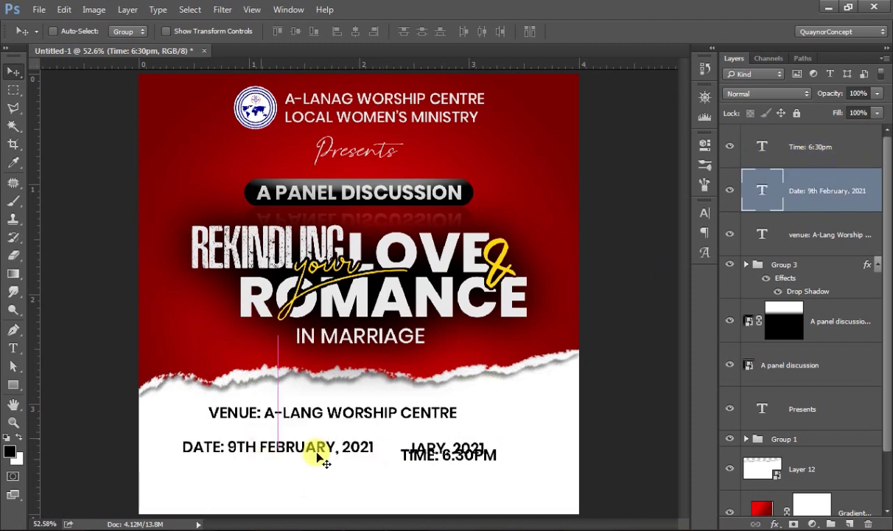
left_click_drag(318, 458, 319, 469)
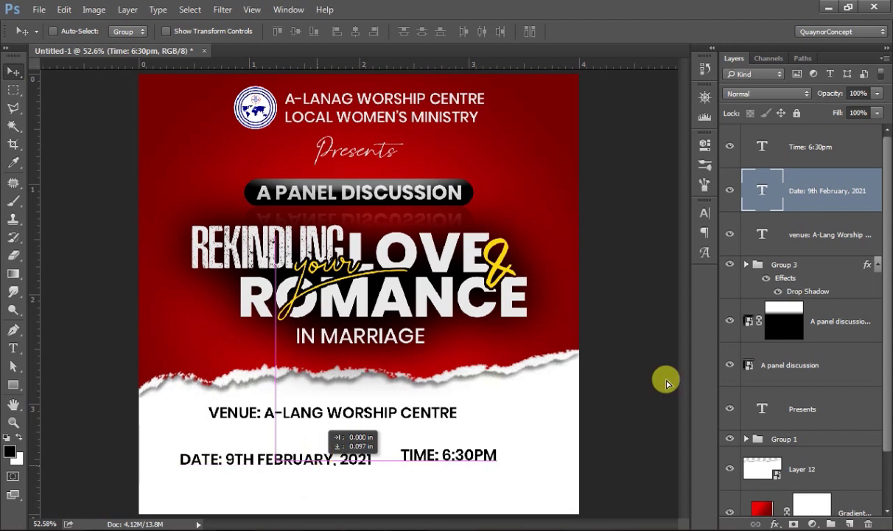
Nudge the VENUE line slightly right and down, and select Group 3.
left_click(398, 414, "ctrl")
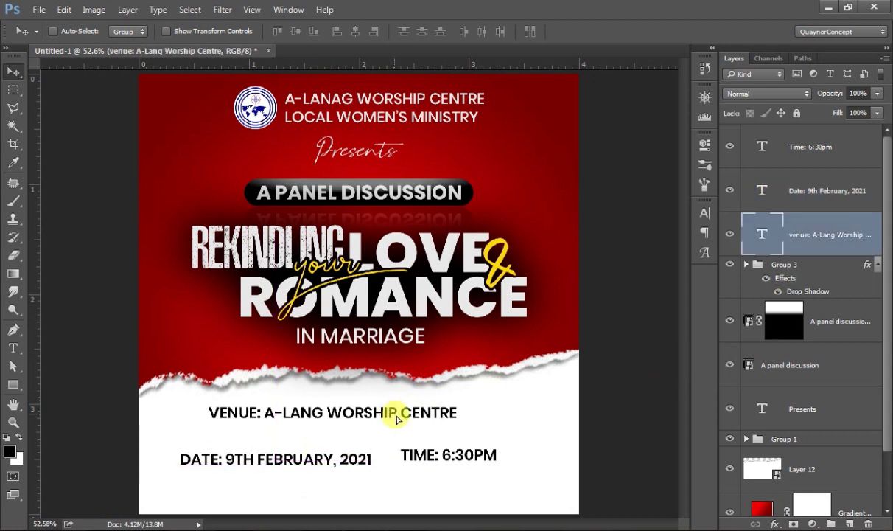
left_click_drag(397, 418, 407, 423)
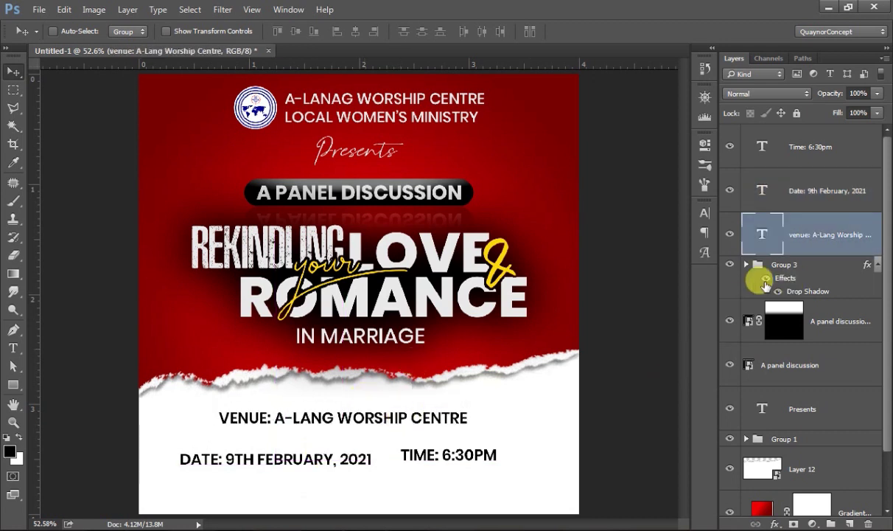
left_click(877, 265)
left_click(840, 263)
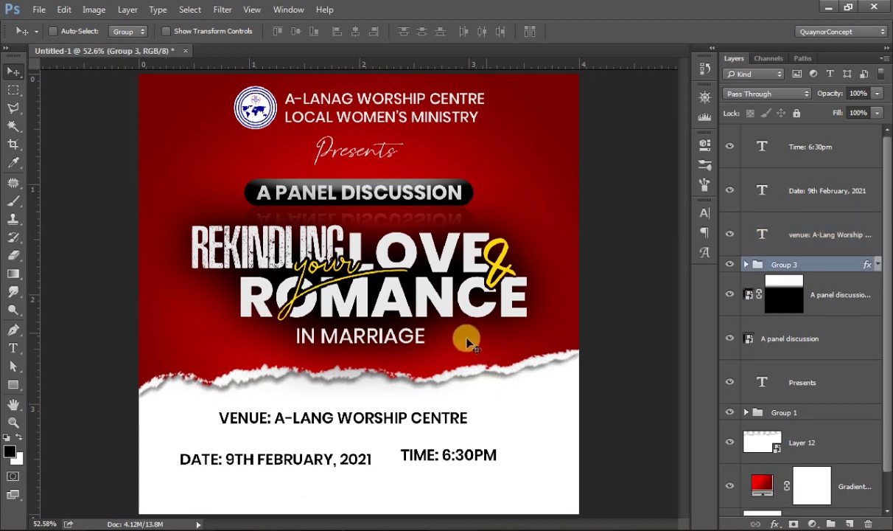
left_click(16, 388)
Draw a rectangle bar over the VENUE line filled with near-black #1a1919.
mouse_move(210, 408)
left_mouse_down()
mouse_move(478, 422)
mouse_move(464, 419)
mouse_move(471, 428)
mouse_move(478, 417)
left_mouse_up()
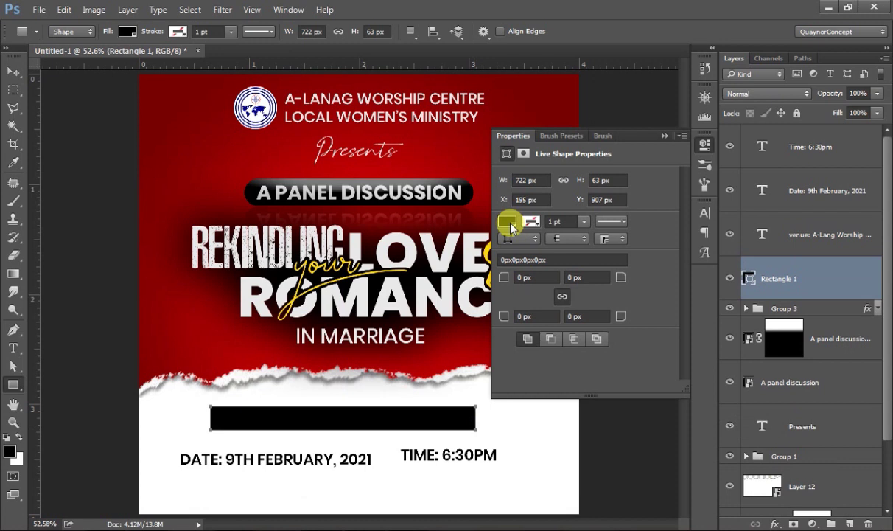
left_click(510, 223)
left_click(638, 250)
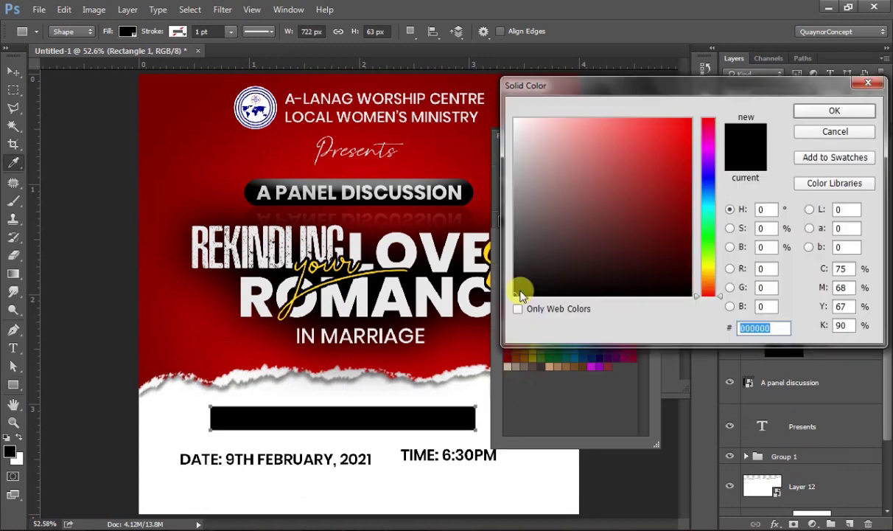
left_click_drag(514, 284, 520, 276)
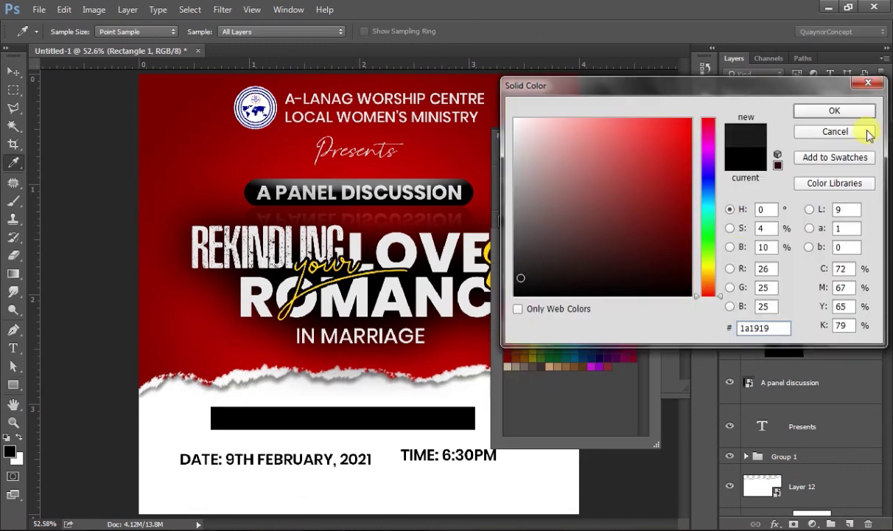
left_click(834, 111)
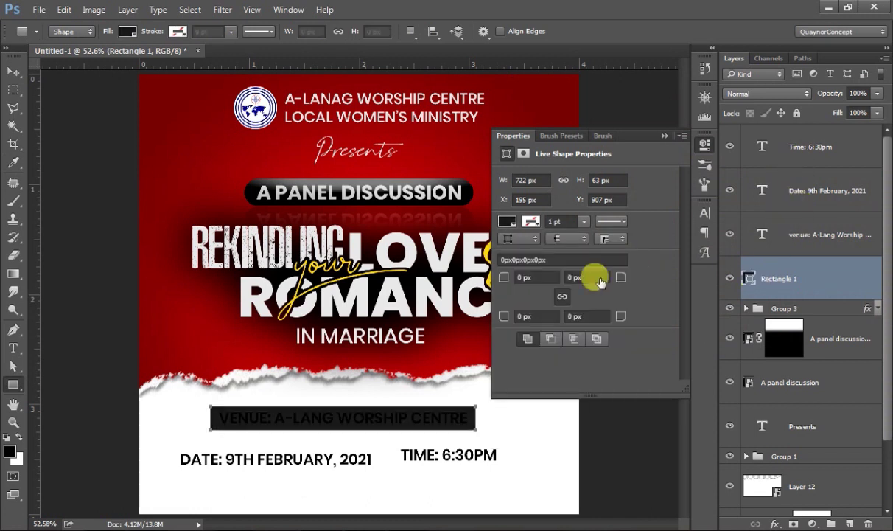
Change the VENUE text colour to yellow #ffd800.
left_click(752, 224)
left_click(704, 214)
left_click(626, 280)
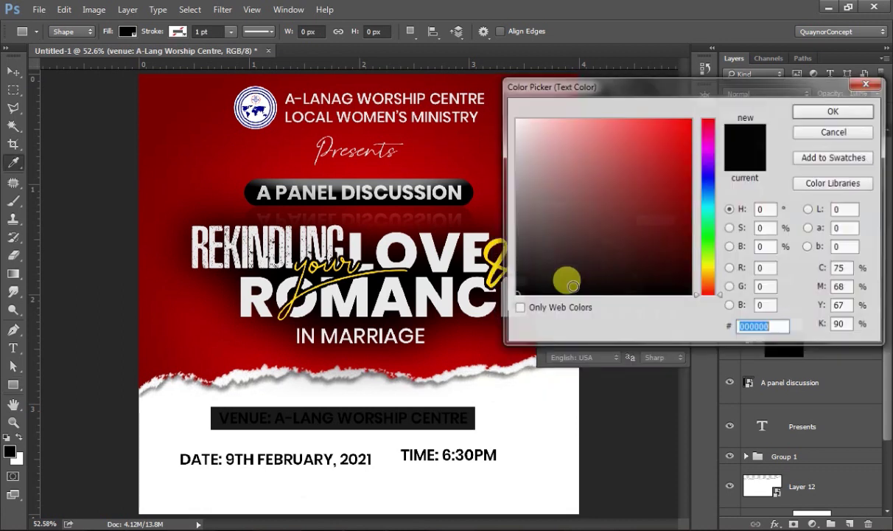
left_click(422, 231)
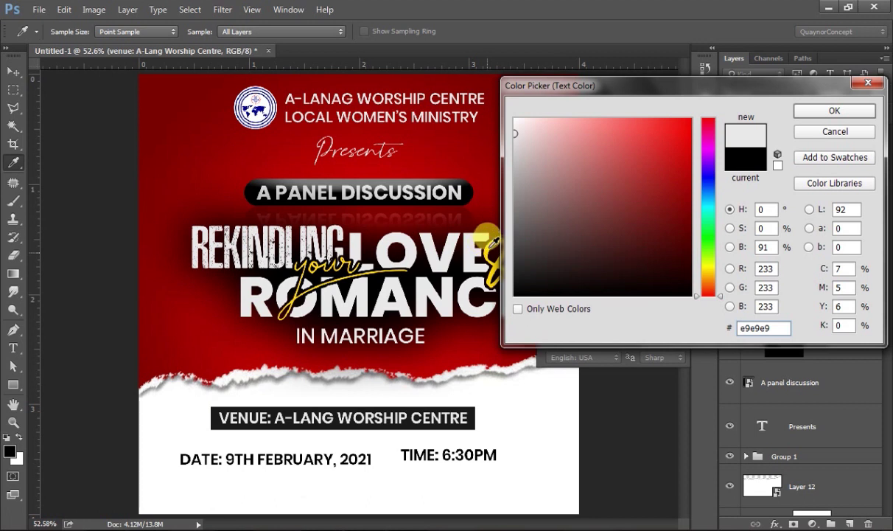
left_click(490, 240)
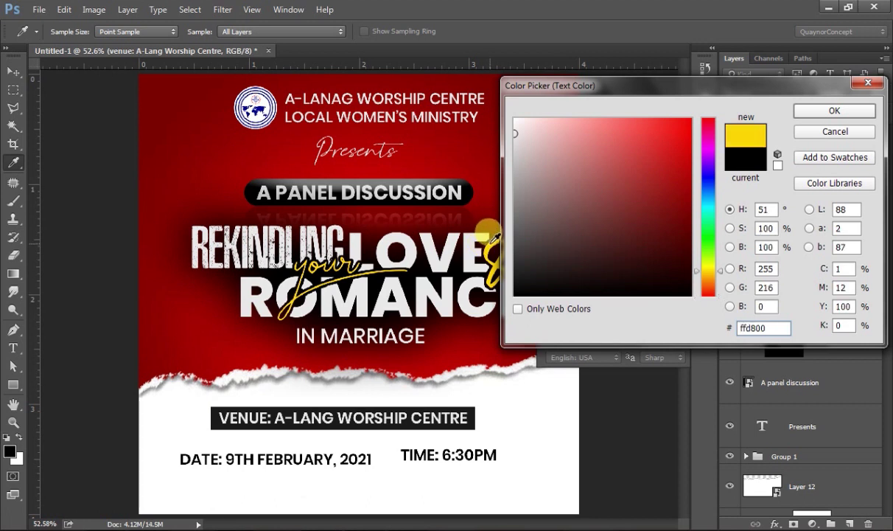
left_click(816, 120)
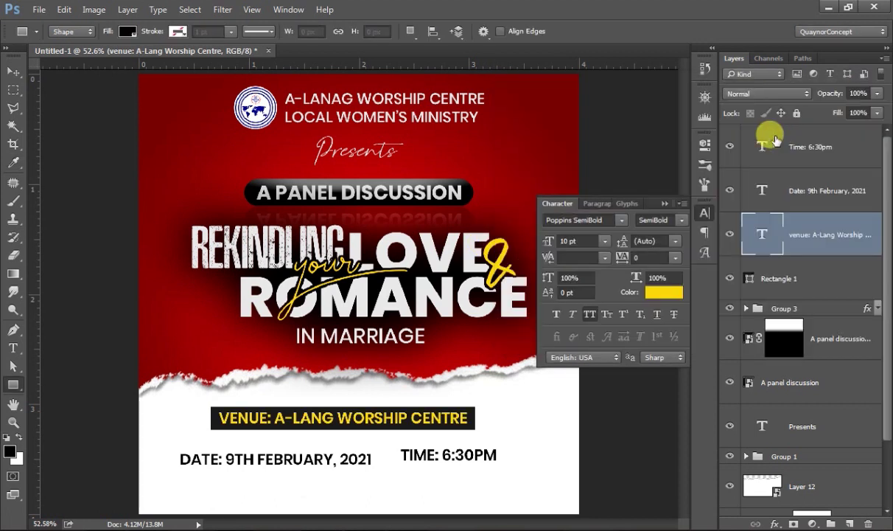
left_click(704, 213)
left_click(801, 275)
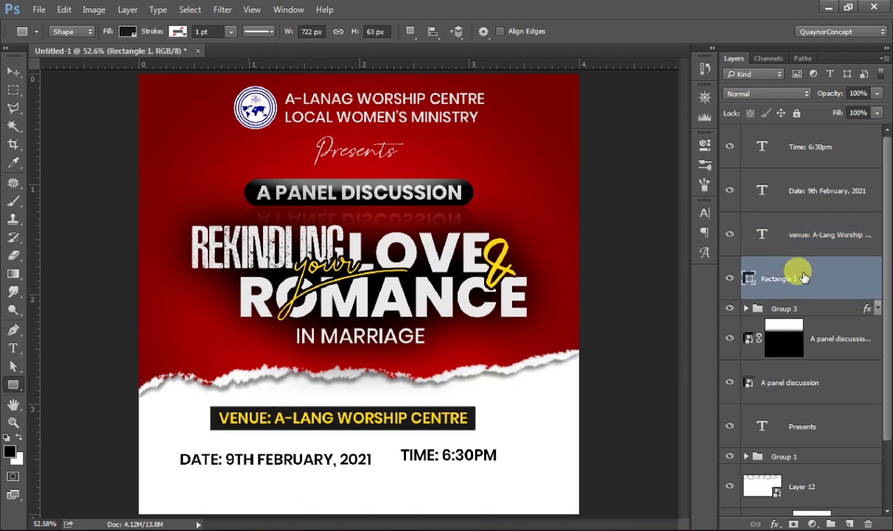
Duplicate the bar, move it behind the date line, and narrow it to fit.
left_click_drag(792, 275, 798, 277)
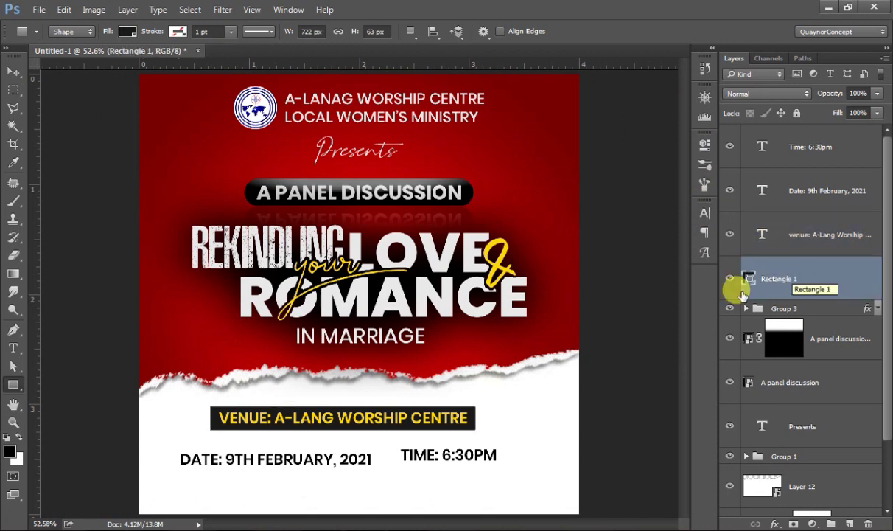
key("ctrl+j")
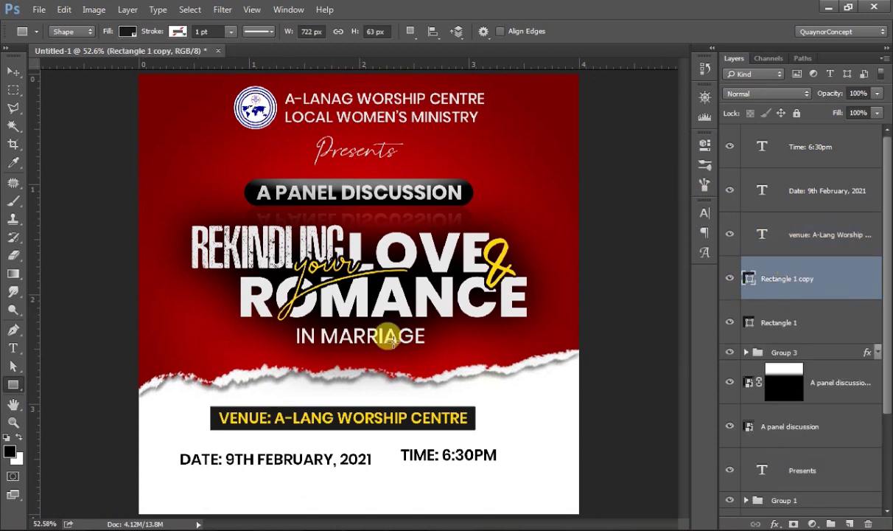
left_click(16, 71)
mouse_move(389, 424)
left_mouse_down()
mouse_move(344, 471)
mouse_move(343, 462)
left_mouse_up()
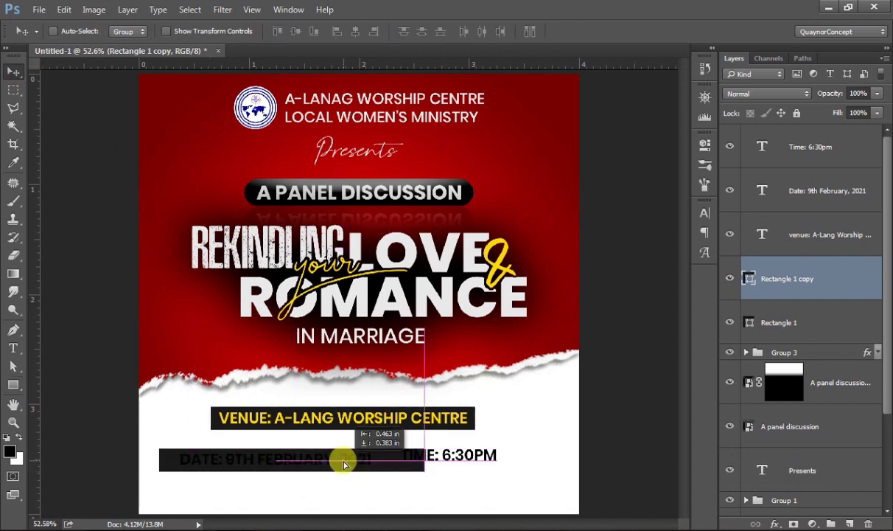
key("ctrl+t")
left_click_drag(431, 459, 387, 458)
left_click_drag(162, 464, 169, 466)
key("Return")
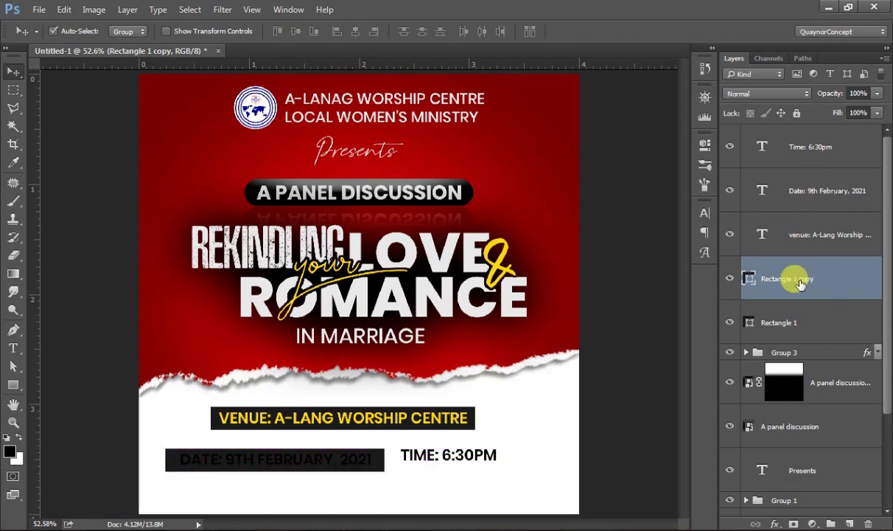
left_click(814, 189, "ctrl")
key("Up")
key("Up")
key("Up")
key("Up")
key("Up")
key("Up")
key("Up")
key("Up")
key("Up")
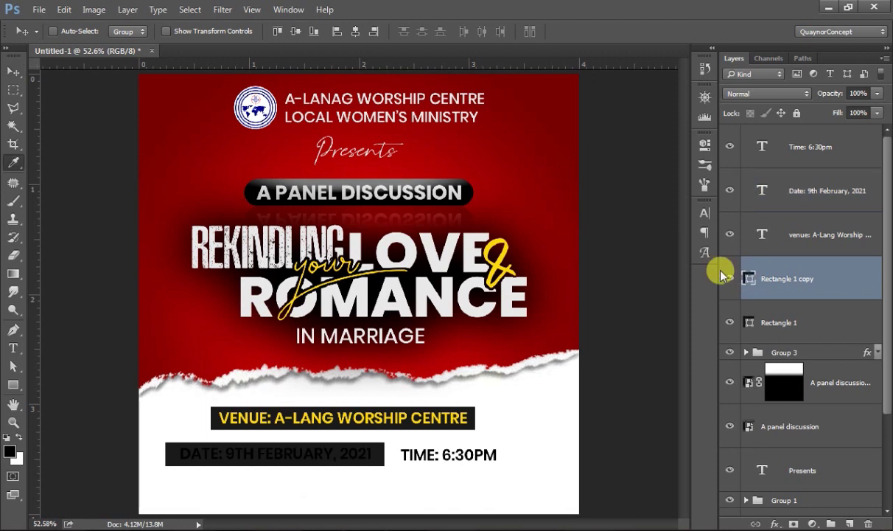
Fill the date bar with dark red #770000 and duplicate it.
double_click(749, 281)
left_click(160, 95)
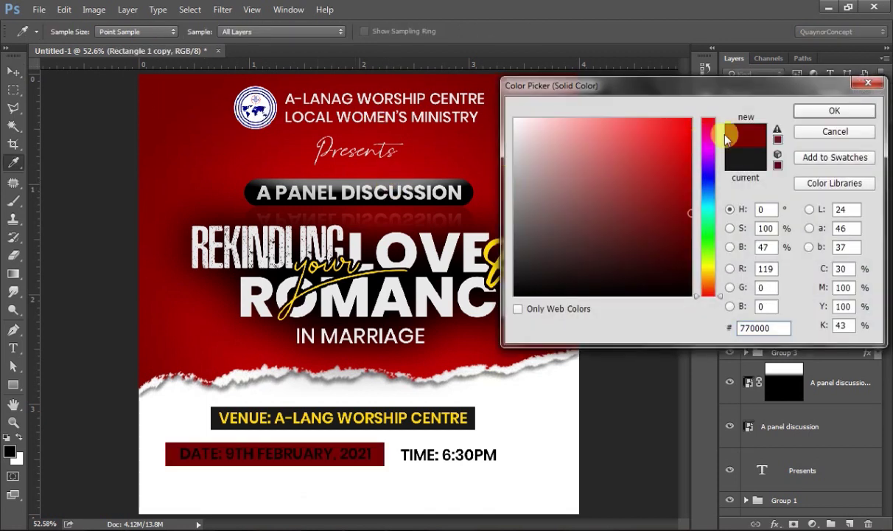
left_click(849, 113)
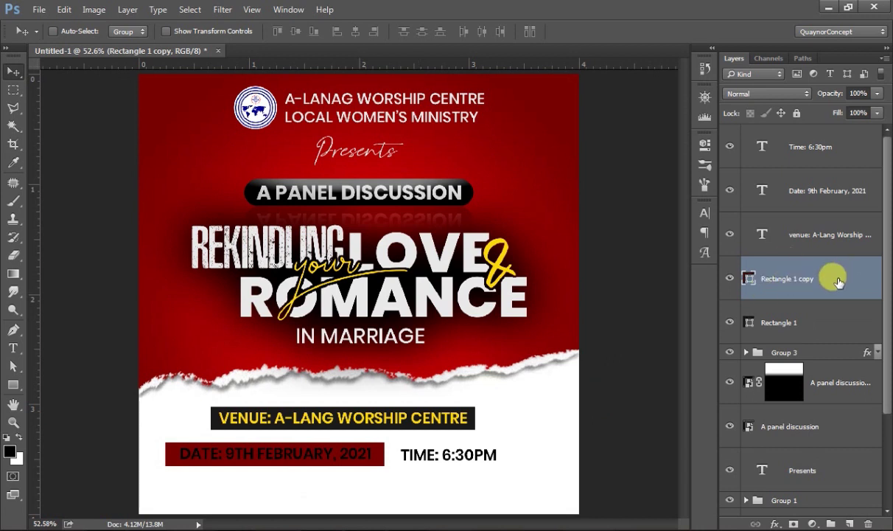
key("ctrl+j")
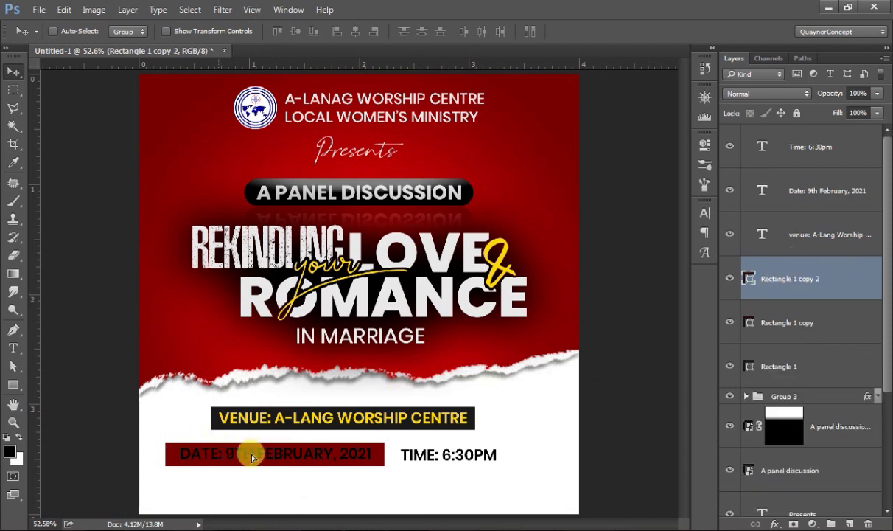
Transform the bar copy so it flips over to cover the TIME text.
left_click_drag(331, 459, 369, 463)
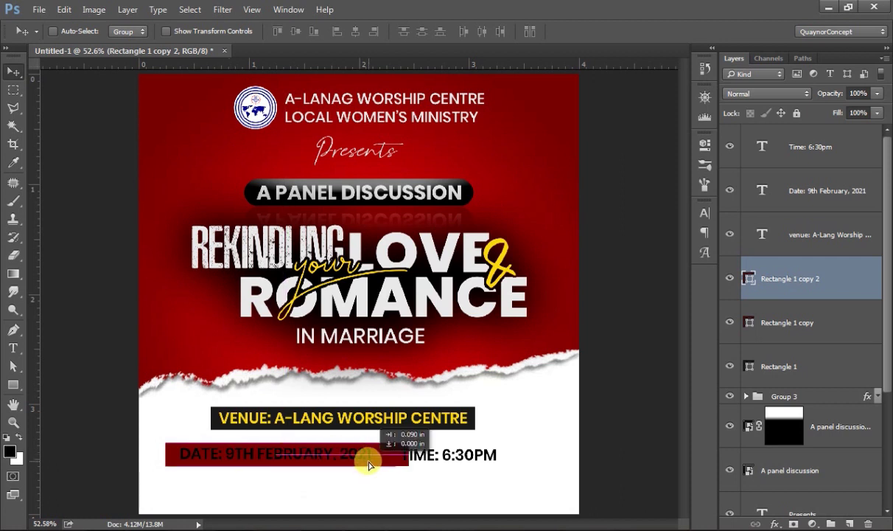
left_click_drag(370, 463, 368, 461)
key("ctrl+z")
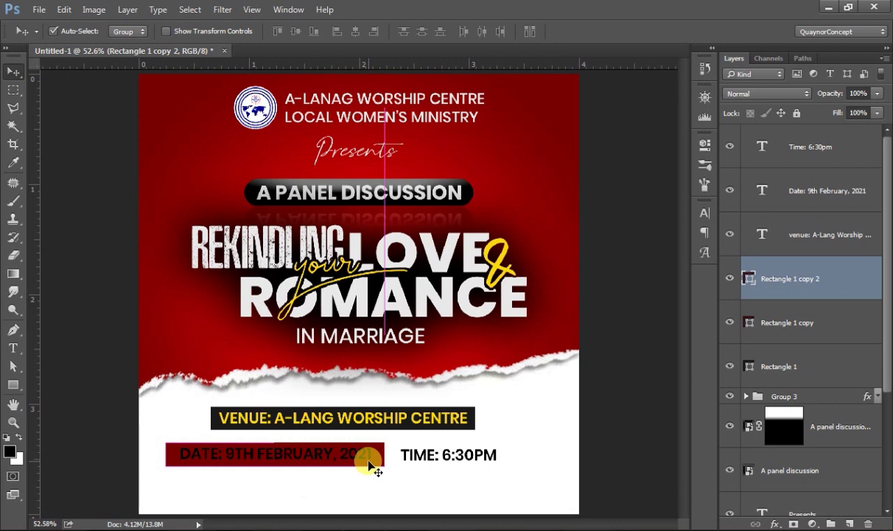
key("ctrl+t")
left_click_drag(168, 455, 492, 451)
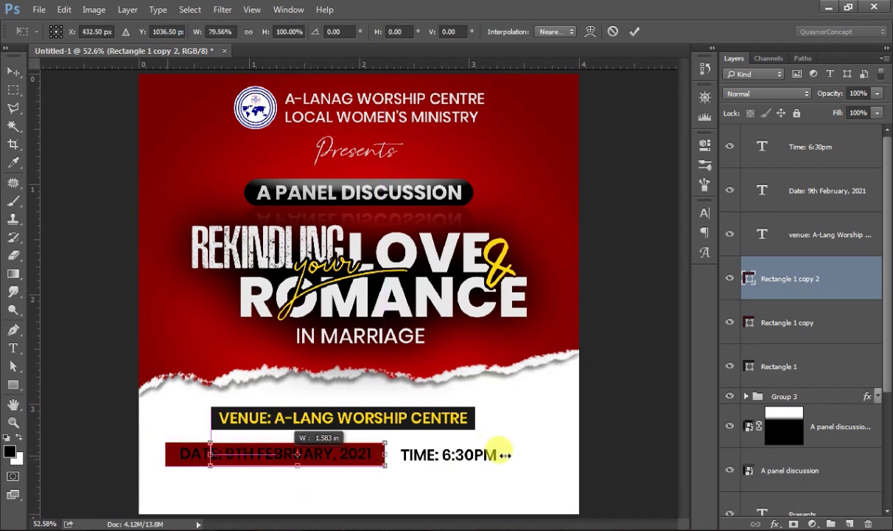
left_click_drag(505, 455, 397, 456)
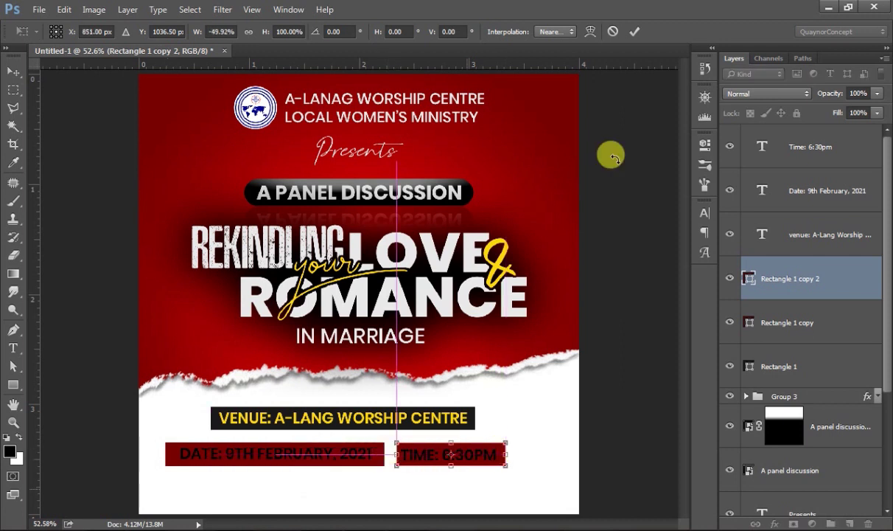
left_click(633, 32)
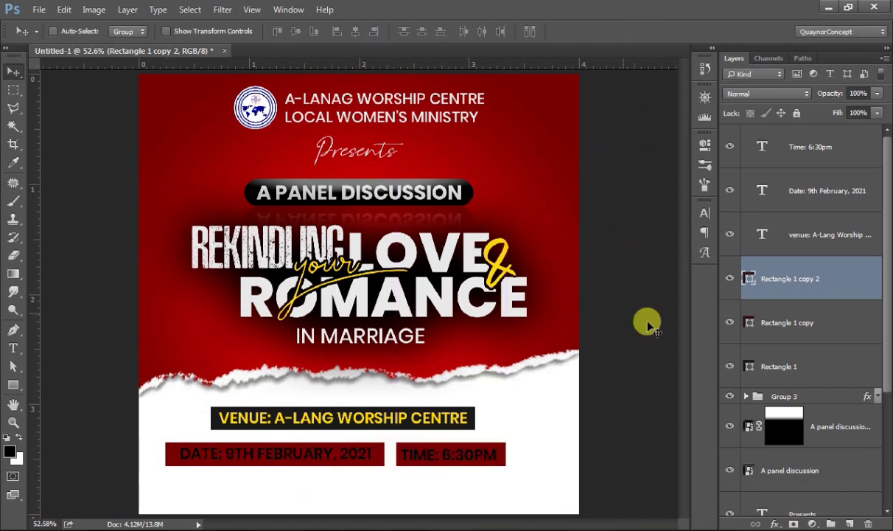
Fill the TIME bar with very dark red #2d0000.
double_click(748, 281)
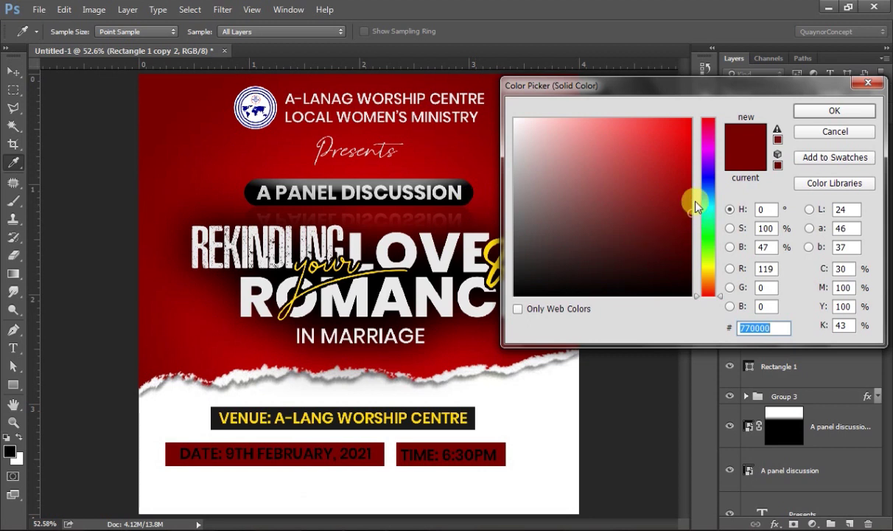
left_click_drag(695, 219, 706, 159)
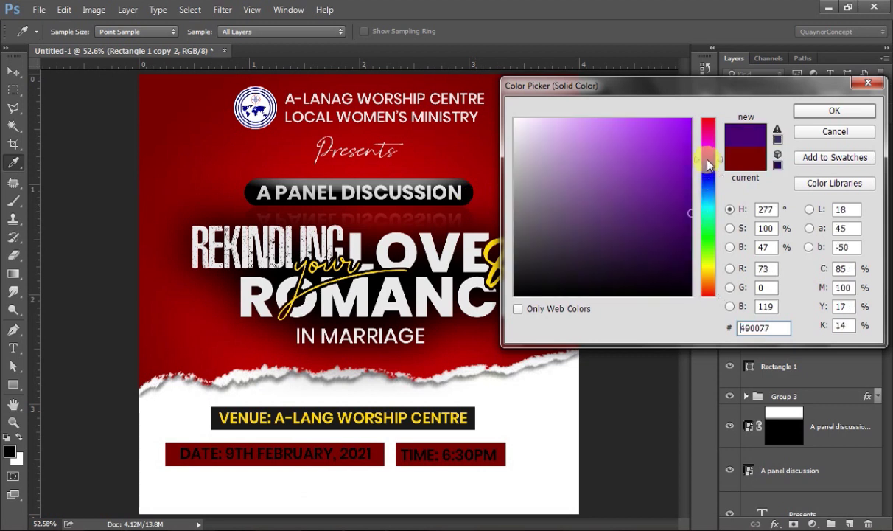
left_click(439, 145)
left_click_drag(667, 144, 692, 143)
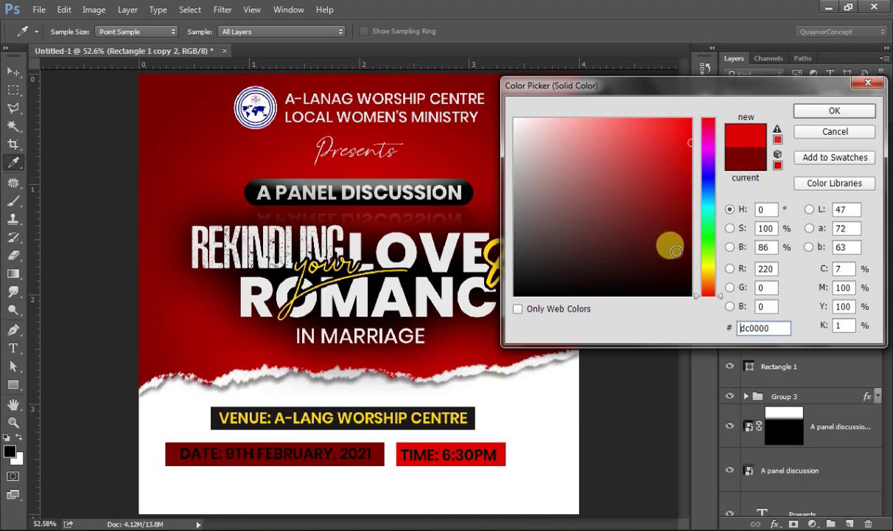
left_click_drag(667, 243, 693, 264)
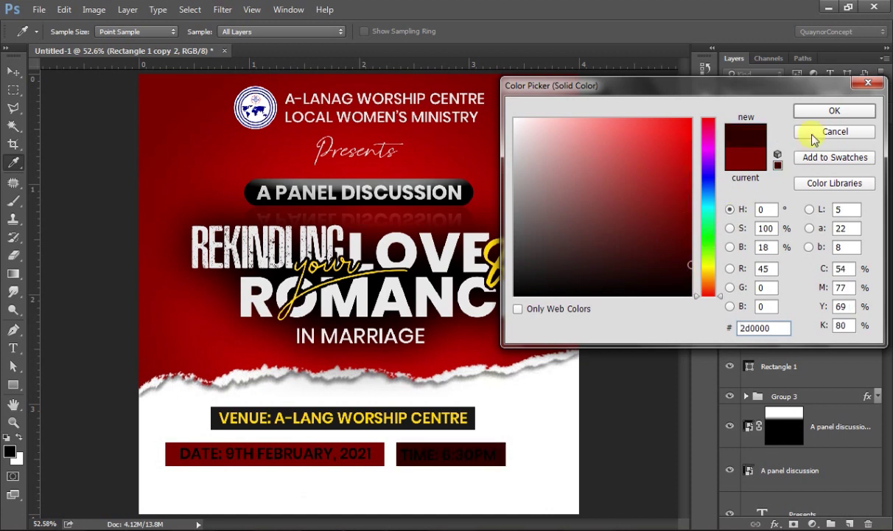
left_click(826, 115)
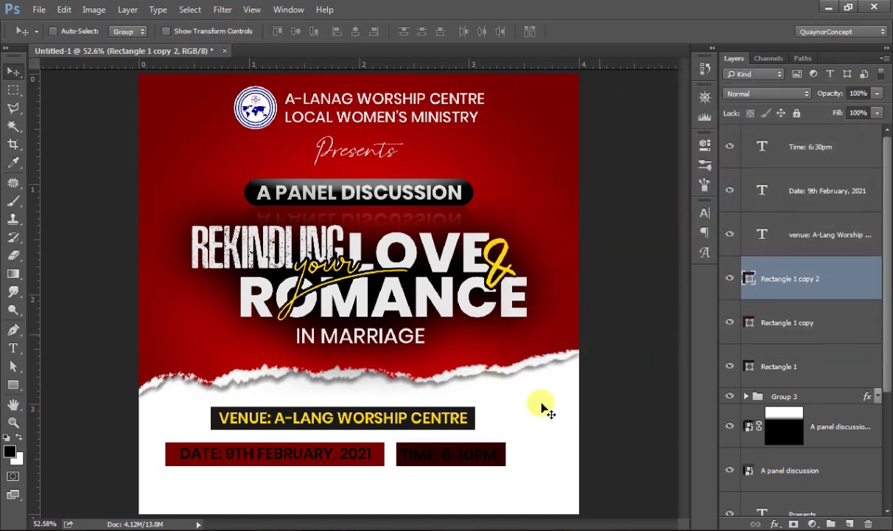
Make the DATE and TIME text white on their dark red bars.
left_click(348, 460, "ctrl")
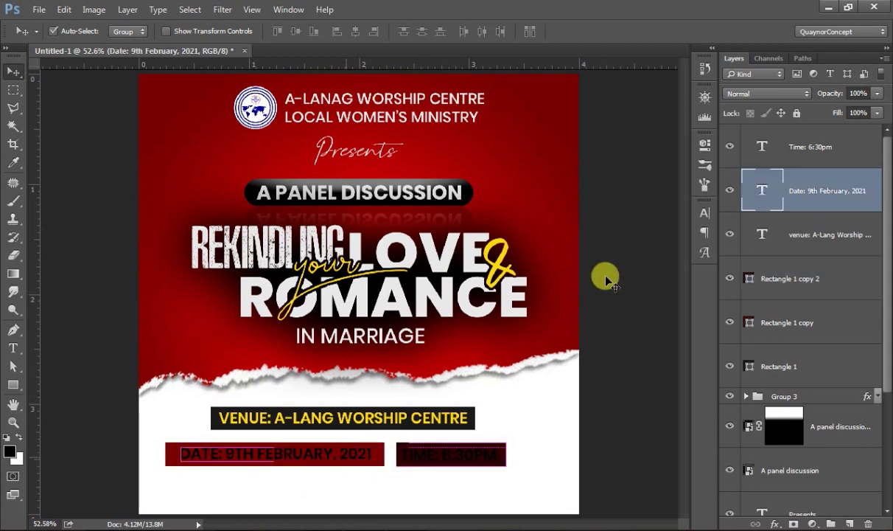
left_click(706, 214)
left_click(658, 289)
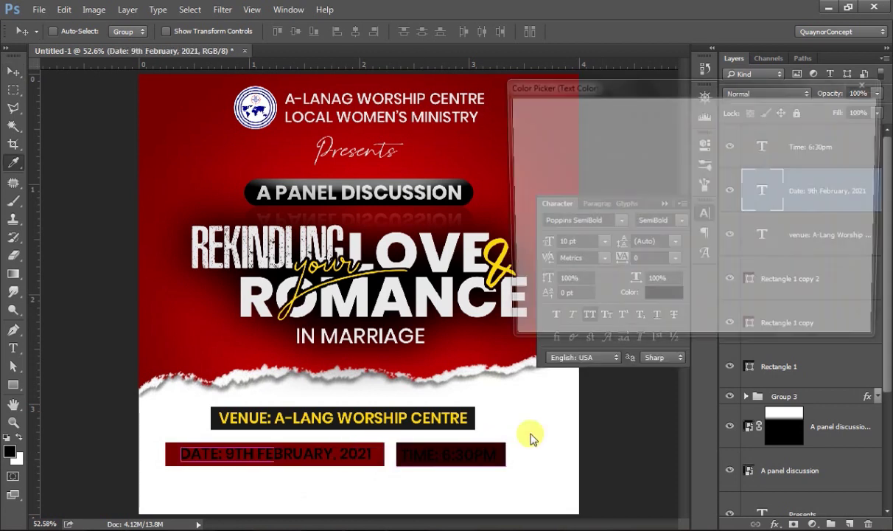
left_click(834, 110)
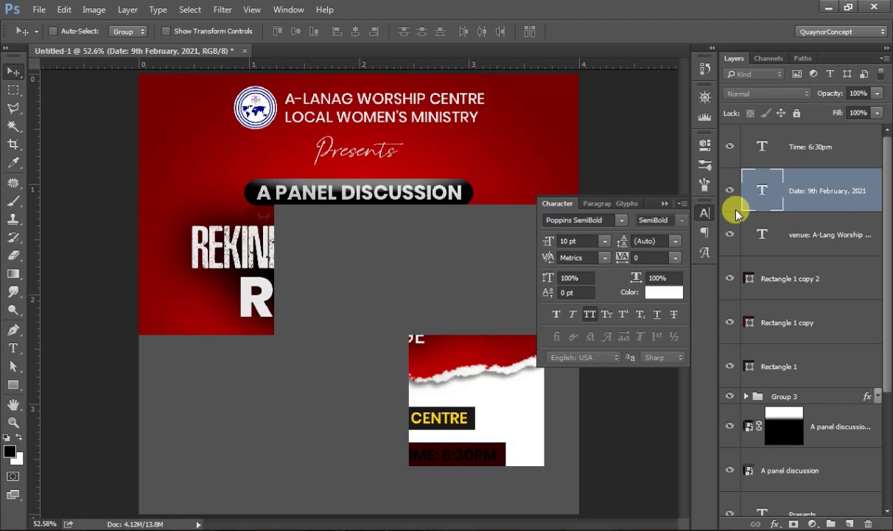
left_click(811, 147)
left_click(664, 292)
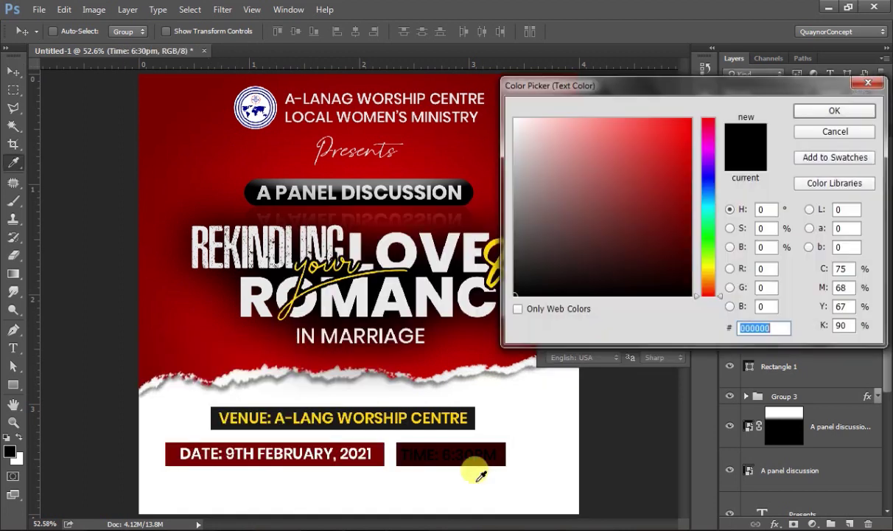
left_click(834, 110)
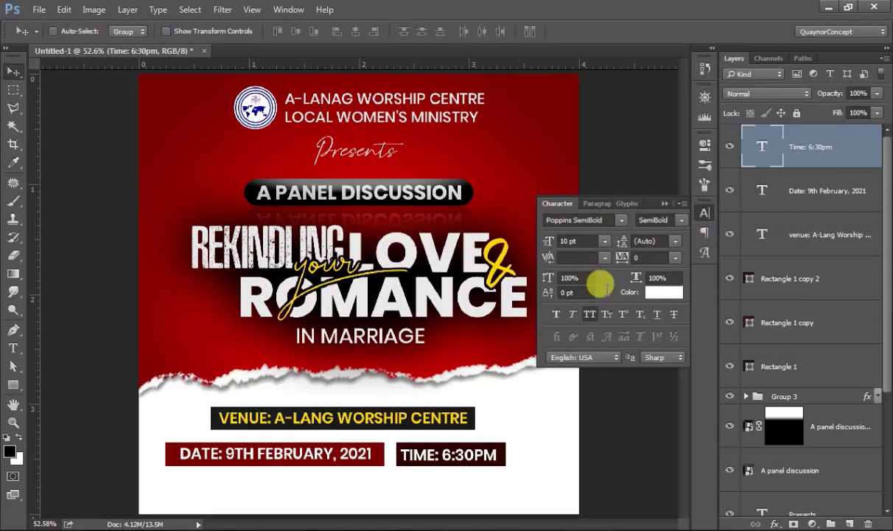
left_click(707, 214)
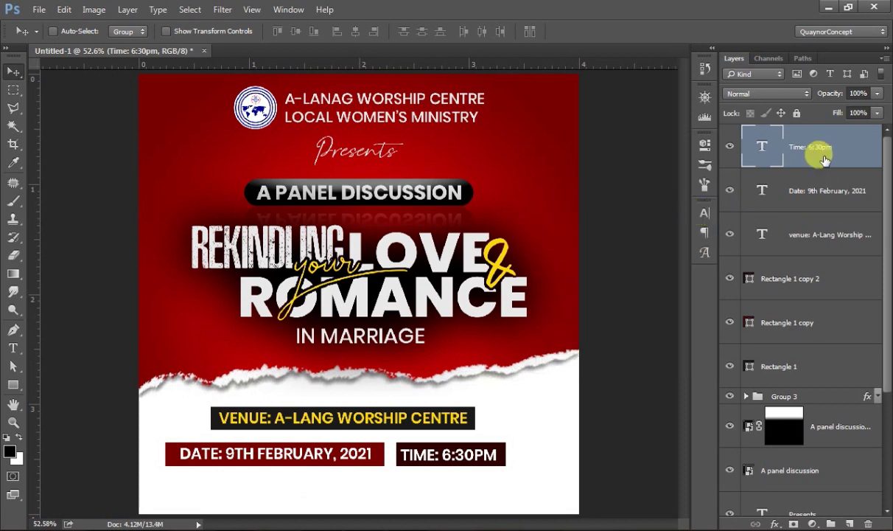
left_click(792, 367, "shift")
Combine the venue, date and time layers into a smart object and rotate it about -3.6°.
right_click(763, 248)
left_click(653, 232)
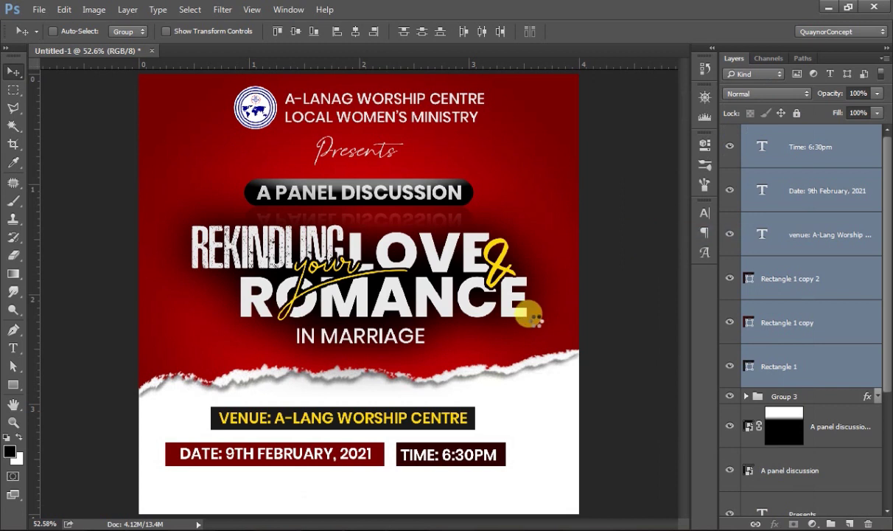
key("ctrl+t")
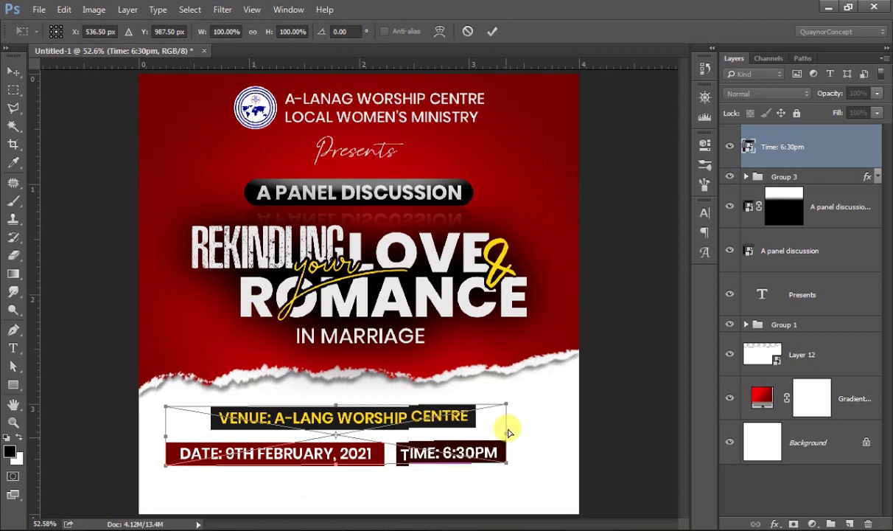
left_click_drag(507, 433, 508, 418)
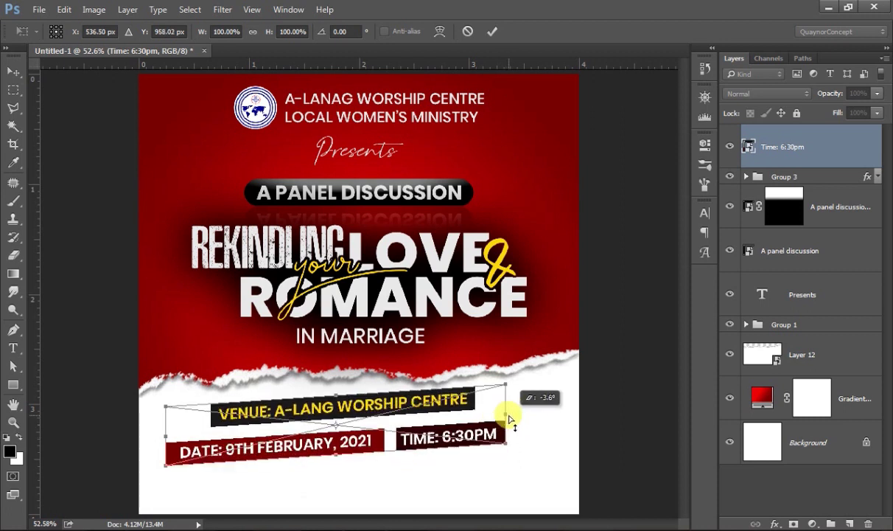
left_click(493, 32)
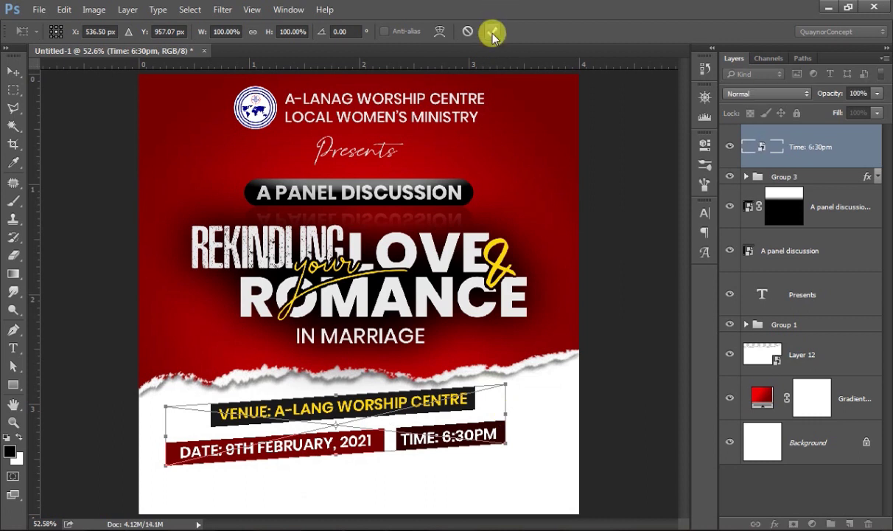
Centre the info block horizontally on the flyer, deselect, and nudge it slightly right.
key("ctrl+a")
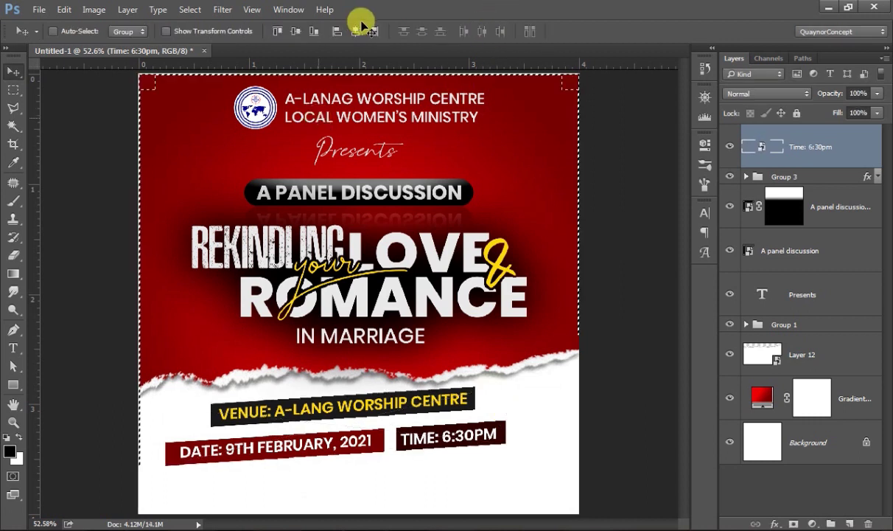
left_click(353, 35)
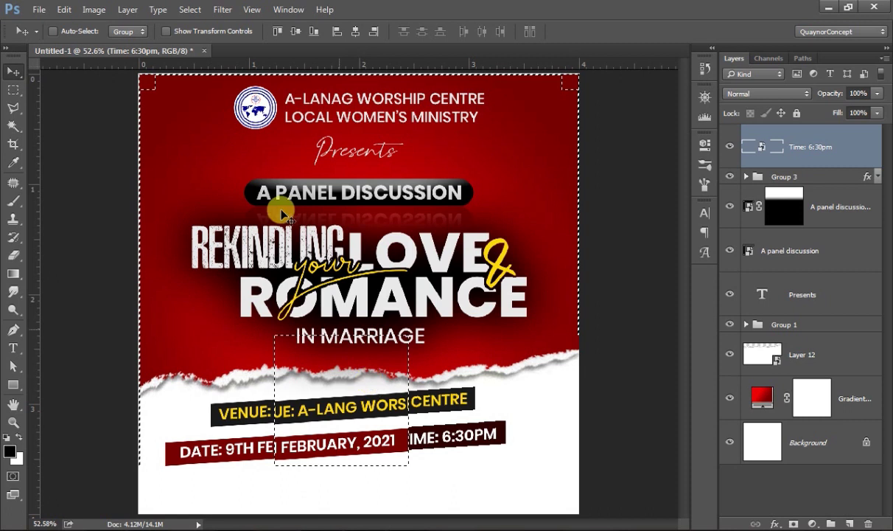
left_click(193, 9)
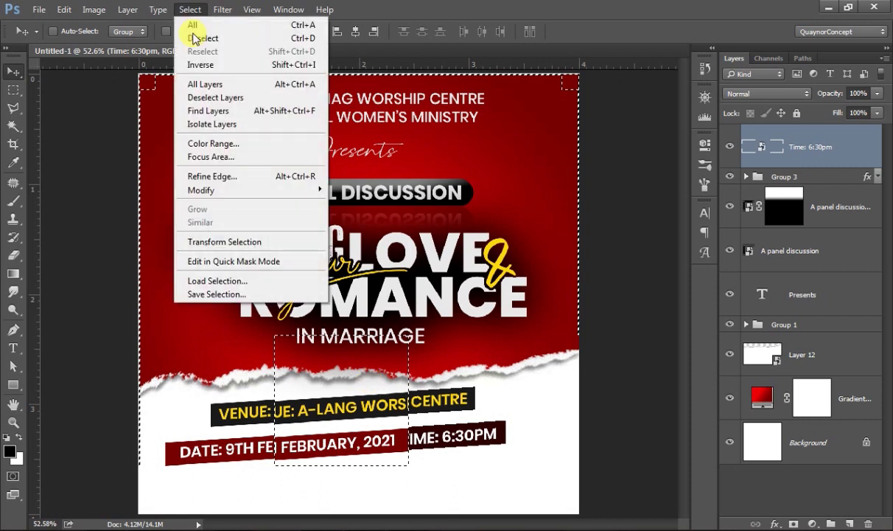
left_click(195, 32)
left_click_drag(467, 400, 489, 401)
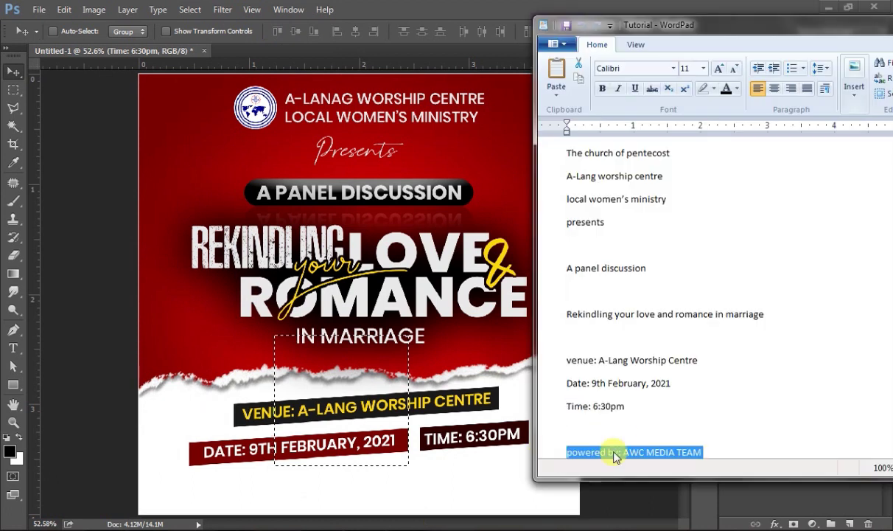
Paste the 'POWERED BY: AWC MEDIA TEAM' credit line as new text near the flyer's bottom.
left_click(351, 488)
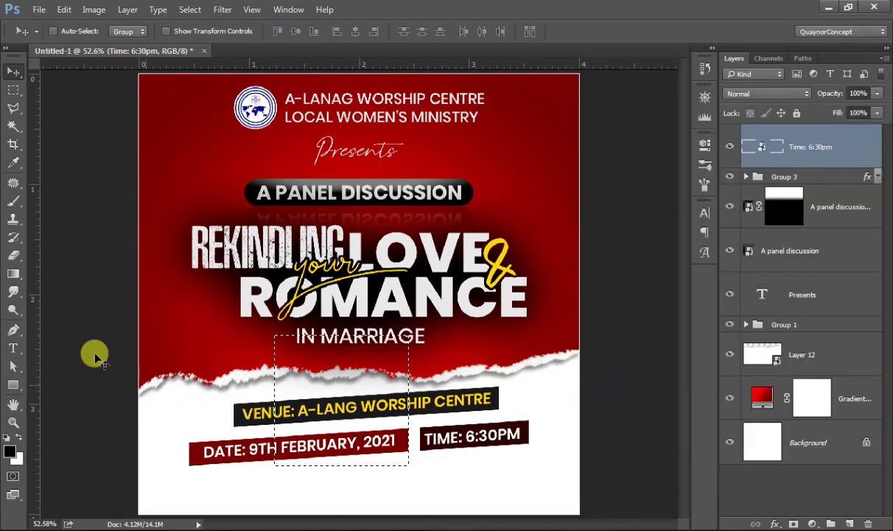
left_click(12, 348)
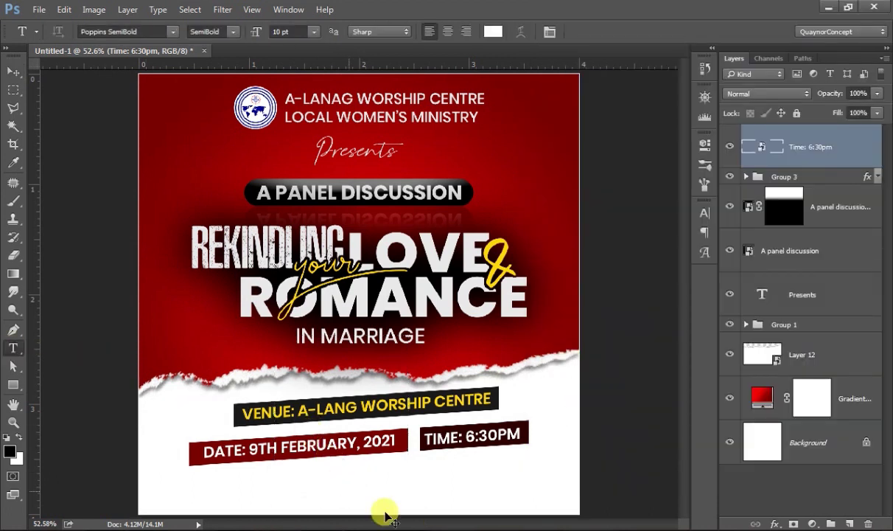
left_click(365, 489)
key("ctrl+v")
Make the credit line text black.
left_click(493, 31)
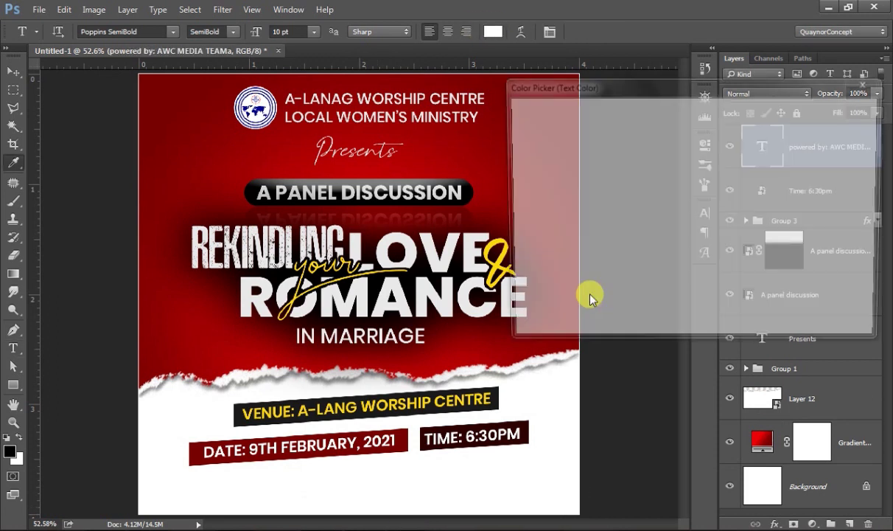
left_click(515, 294)
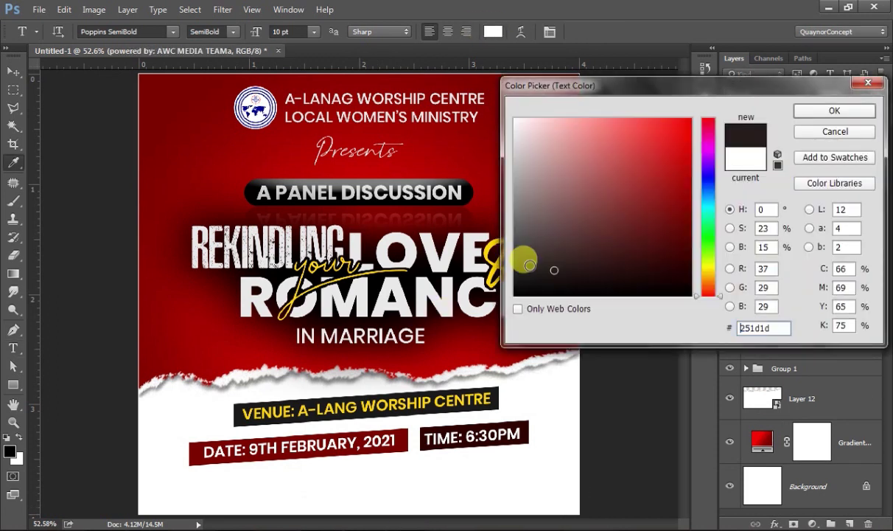
left_click(838, 114)
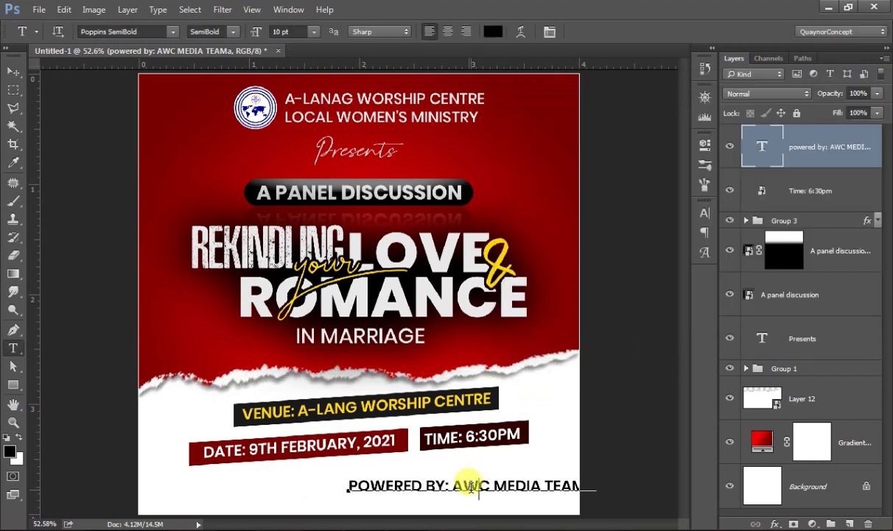
left_click(705, 213)
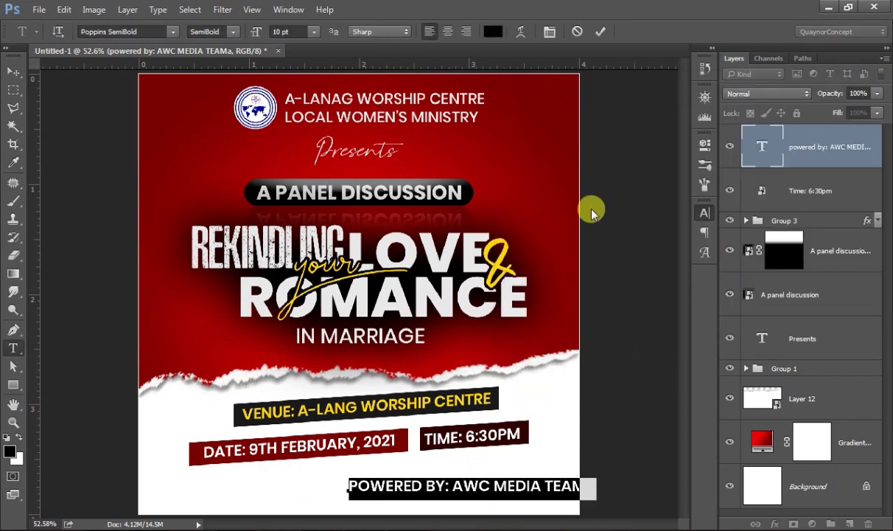
left_click(574, 240)
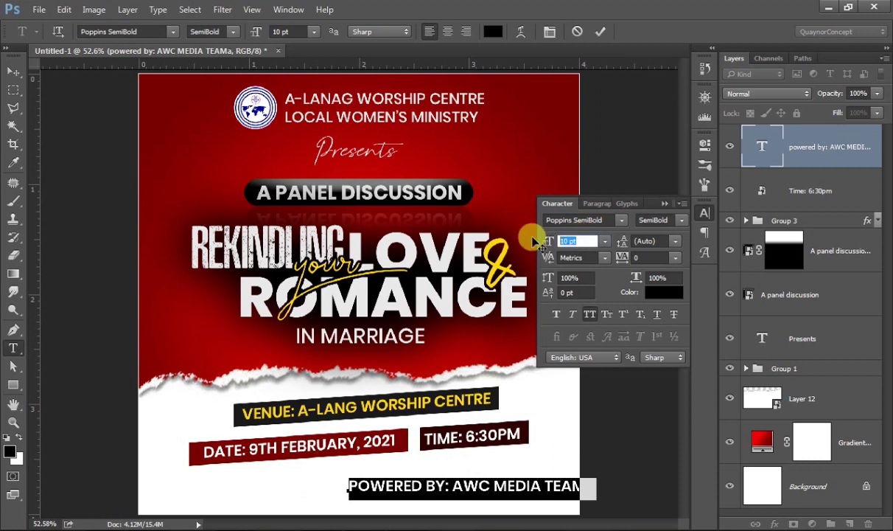
Set the credit line to Akrobat ExtraBold, 7 pt, with 240 tracking.
type("7")
key("Return")
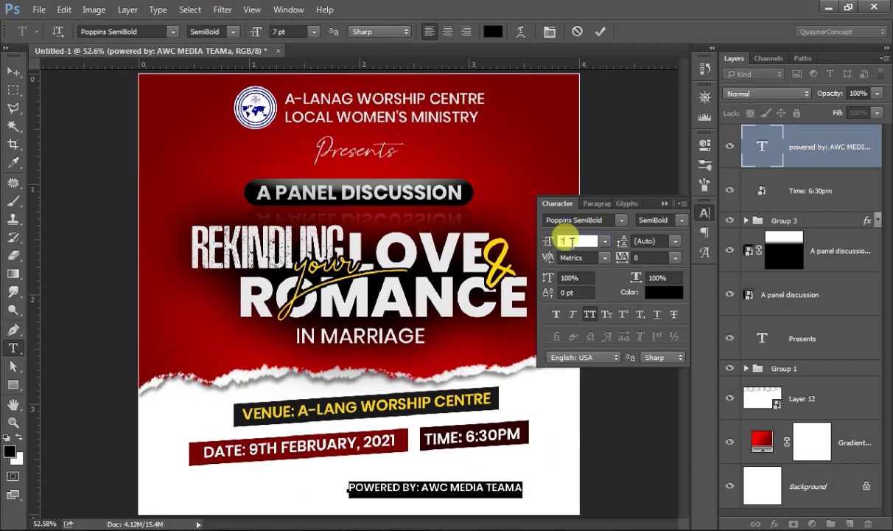
left_click(603, 219)
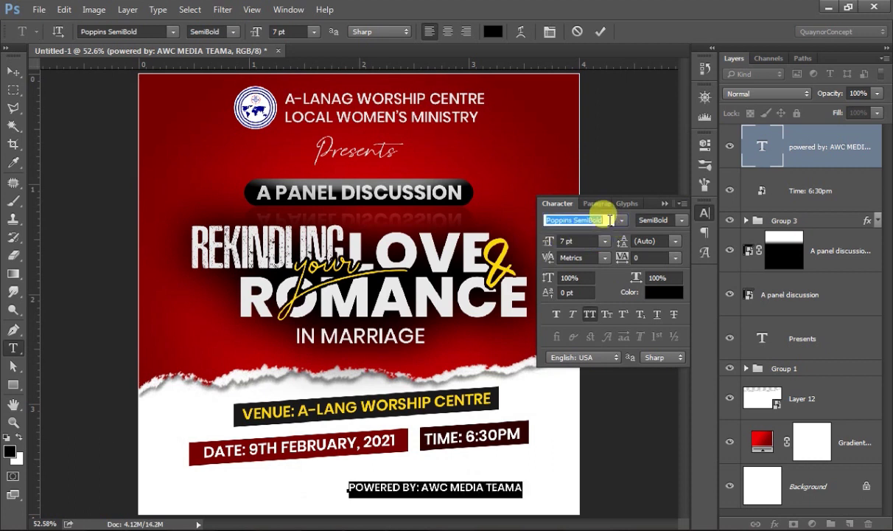
type("akrob")
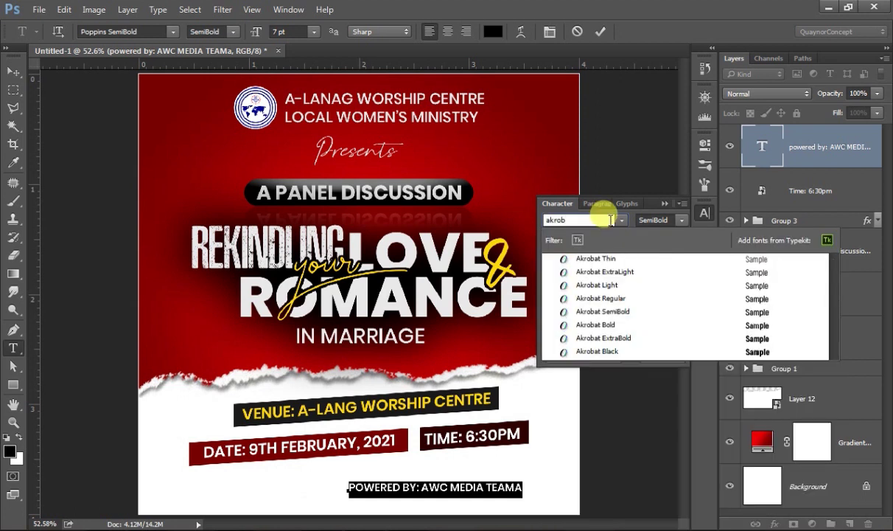
left_click(621, 346)
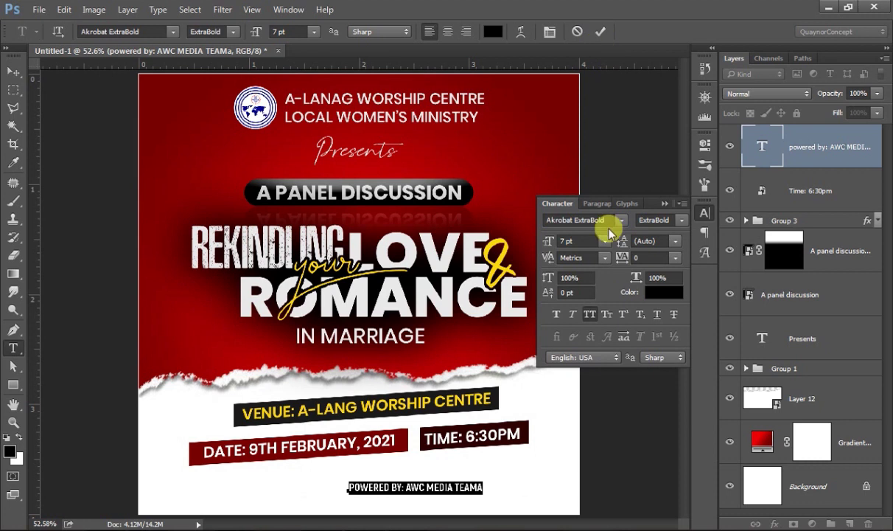
mouse_move(615, 256)
left_mouse_down()
mouse_move(627, 263)
mouse_move(618, 260)
left_mouse_up()
left_click(600, 31)
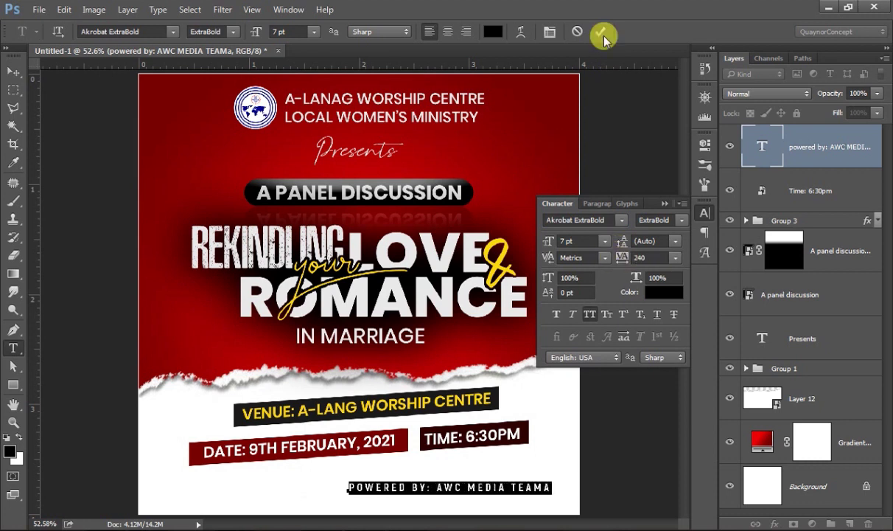
Move the credit line to the bottom centre of the flyer.
left_click(427, 477)
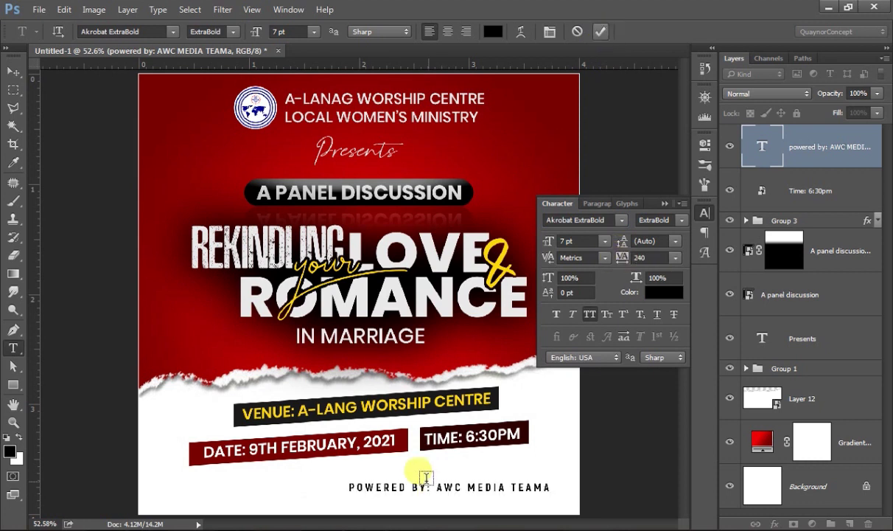
key("v")
left_click_drag(421, 487, 342, 495)
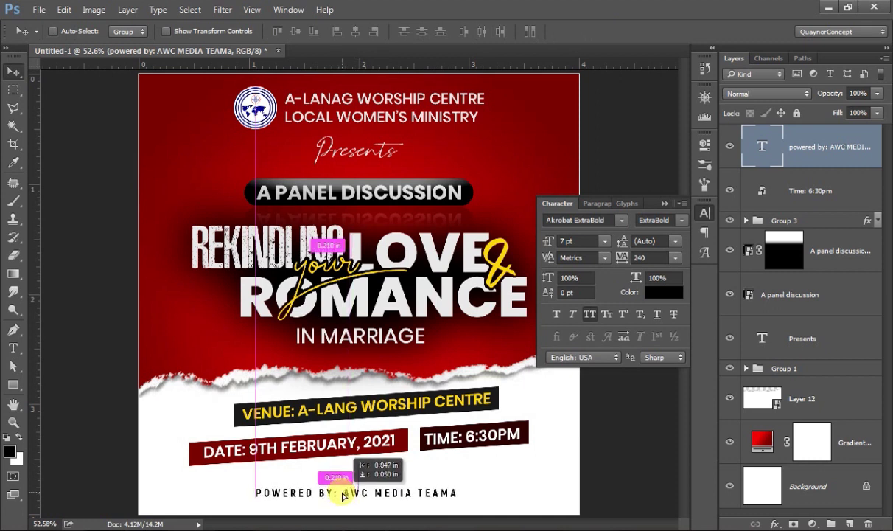
left_click_drag(341, 495, 354, 486)
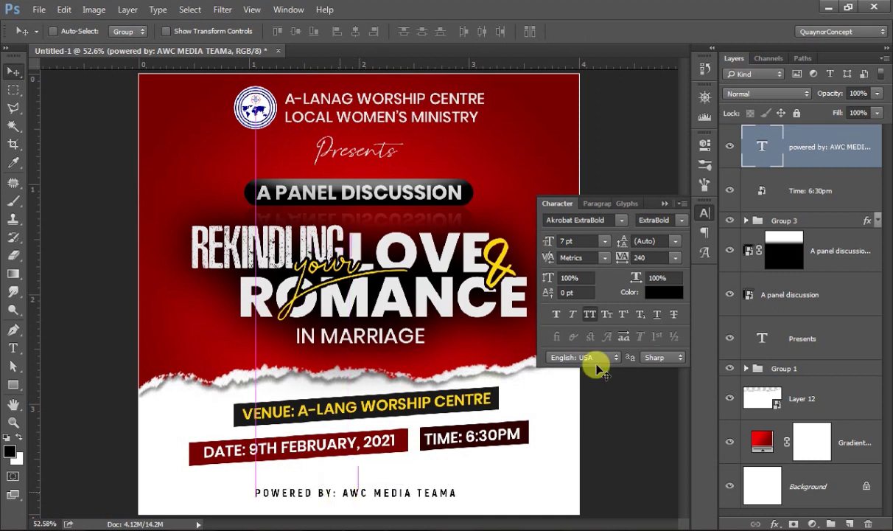
left_click(703, 210)
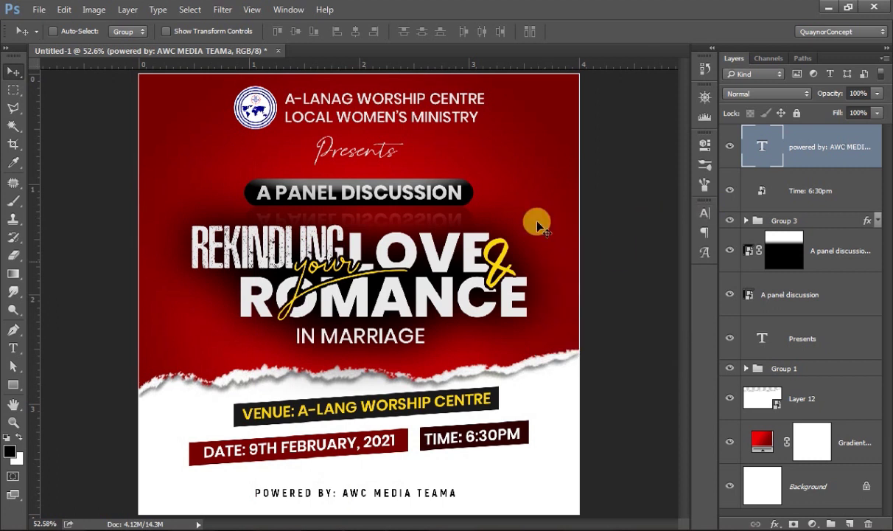
Place the Layer 14 hearts photo into the flyer above Gradient Fill 1.
left_click(554, 124, "ctrl")
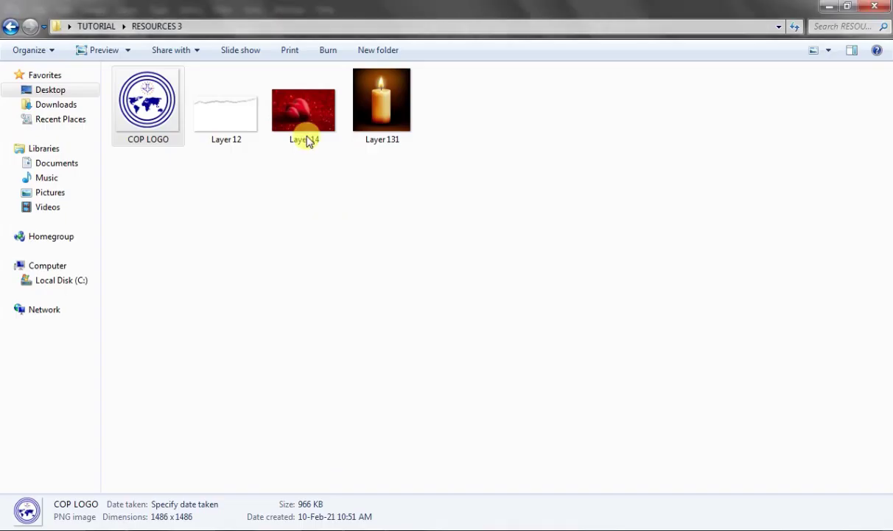
left_click_drag(306, 106, 235, 395)
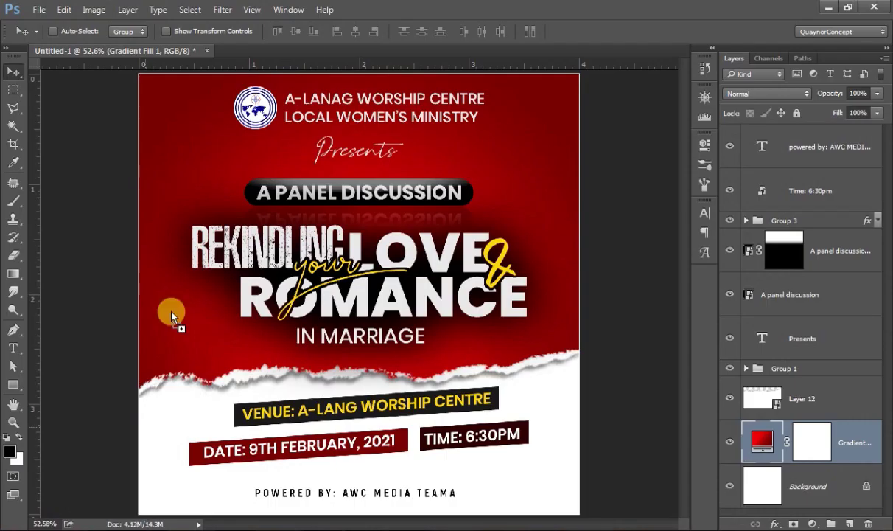
left_click_drag(163, 295, 200, 190)
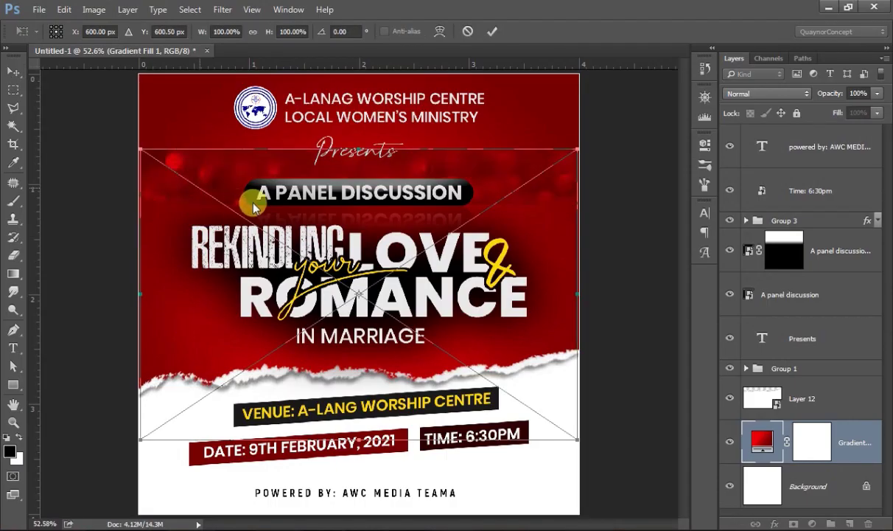
left_click(493, 30)
Position the hearts photo at the flyer's upper left.
left_click_drag(363, 308, 251, 157)
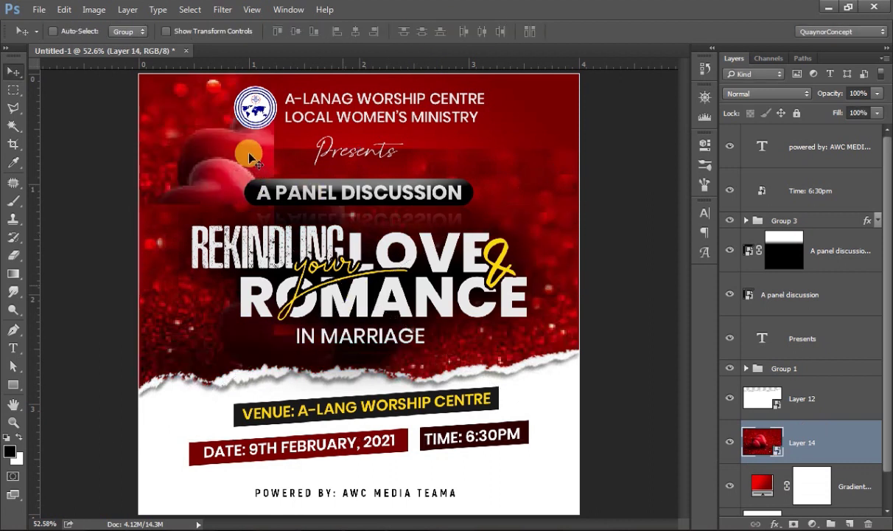
left_click_drag(251, 157, 216, 165)
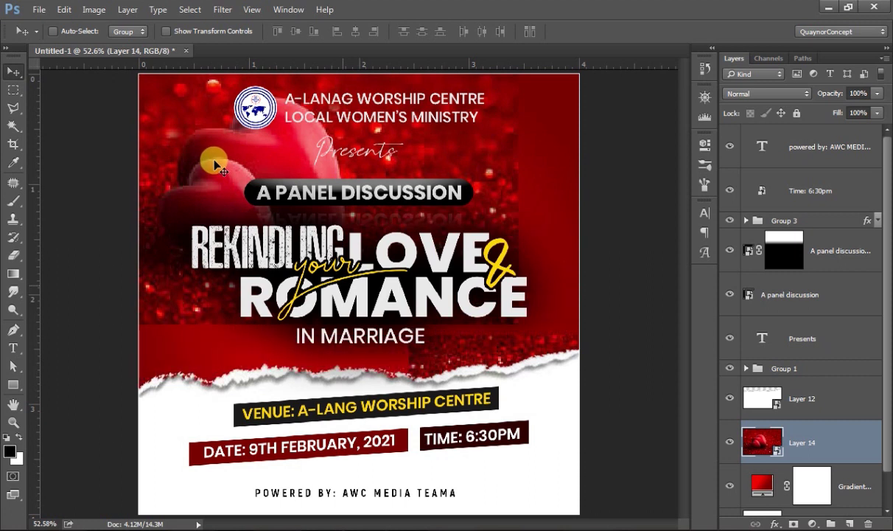
left_click(216, 165)
left_click_drag(216, 168, 246, 150)
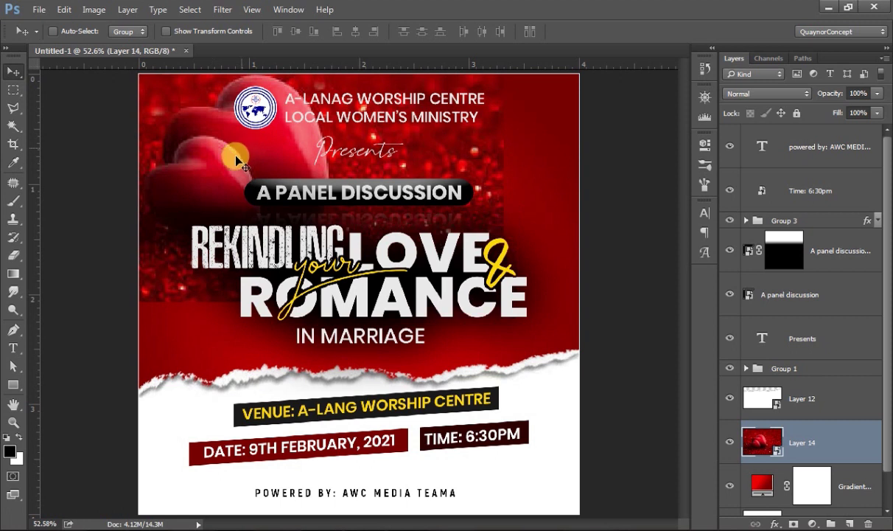
left_click_drag(246, 149, 249, 165)
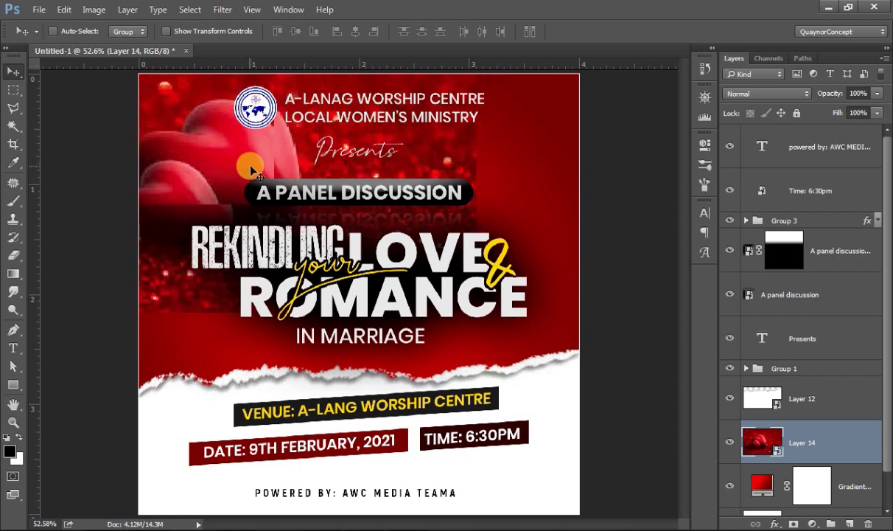
right_click(804, 439)
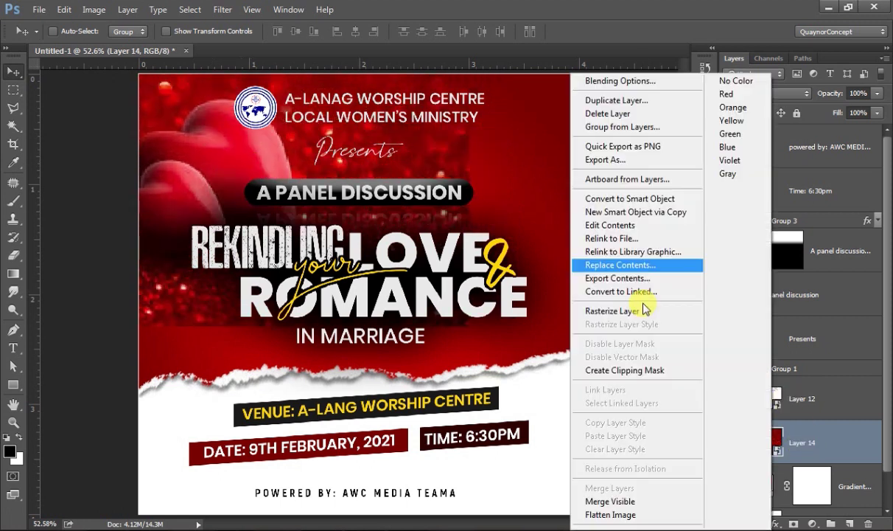
Rasterize Layer 14, add a layer mask, and set up a 0% hardness brush.
left_click(633, 303)
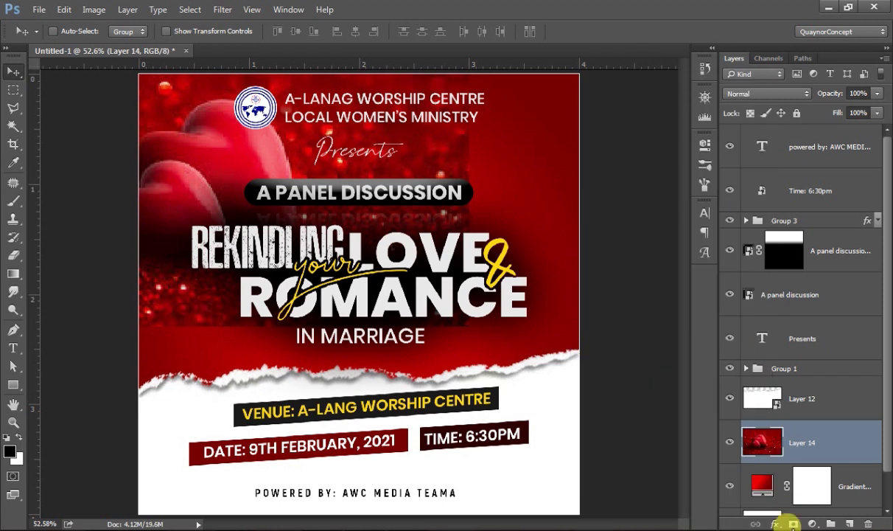
left_click(794, 524)
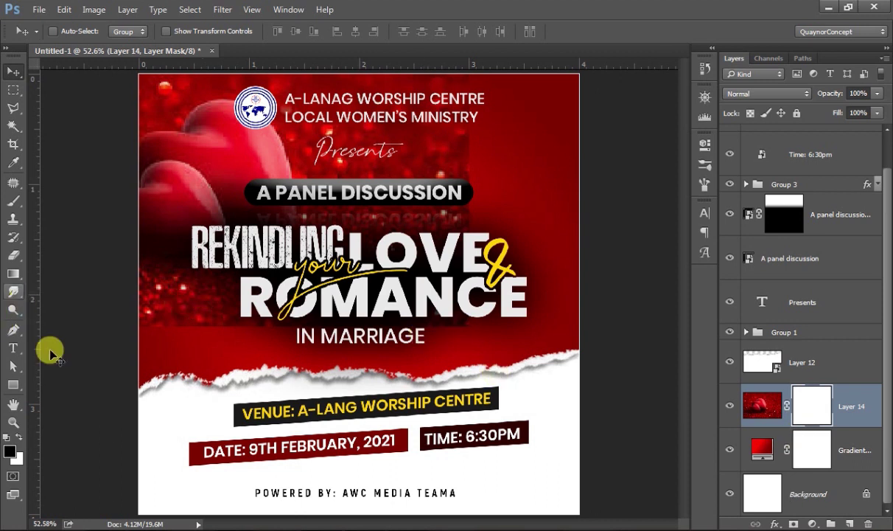
key("b")
right_click(409, 278)
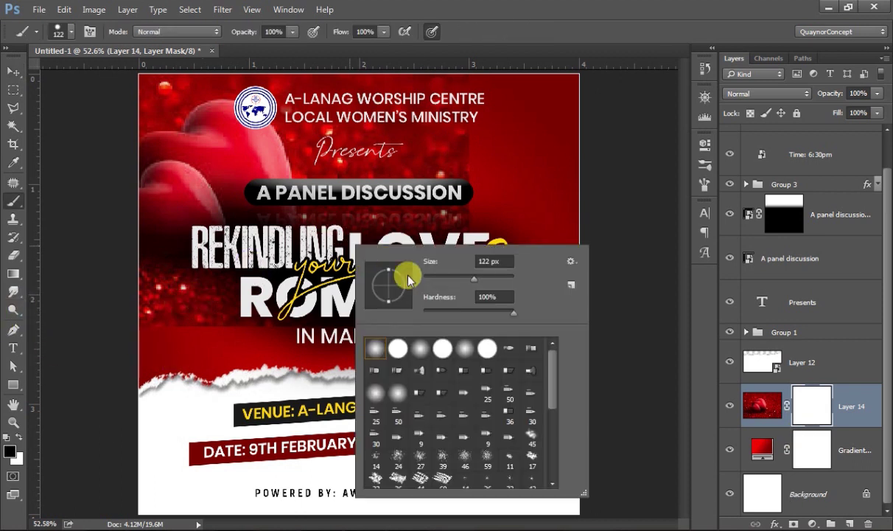
left_click_drag(433, 298, 325, 310)
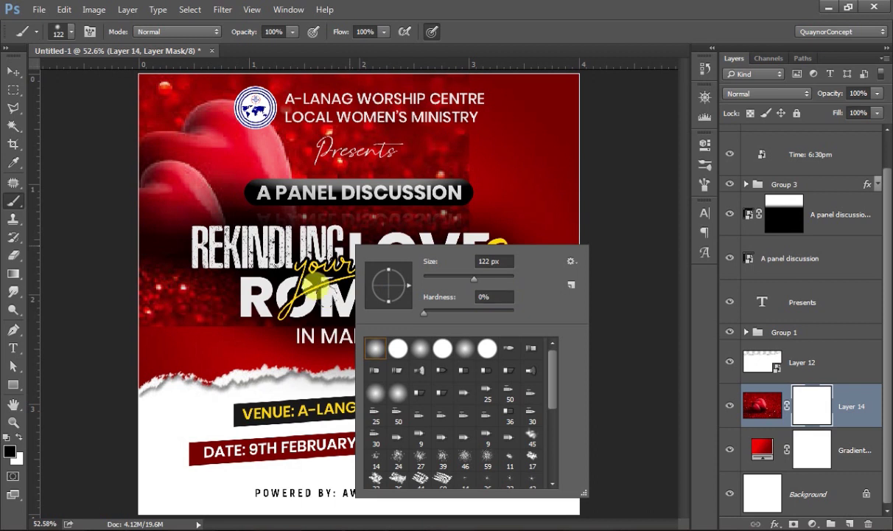
left_click(329, 308)
mouse_move(424, 254)
left_mouse_down()
mouse_move(474, 251)
mouse_move(460, 212)
left_mouse_up()
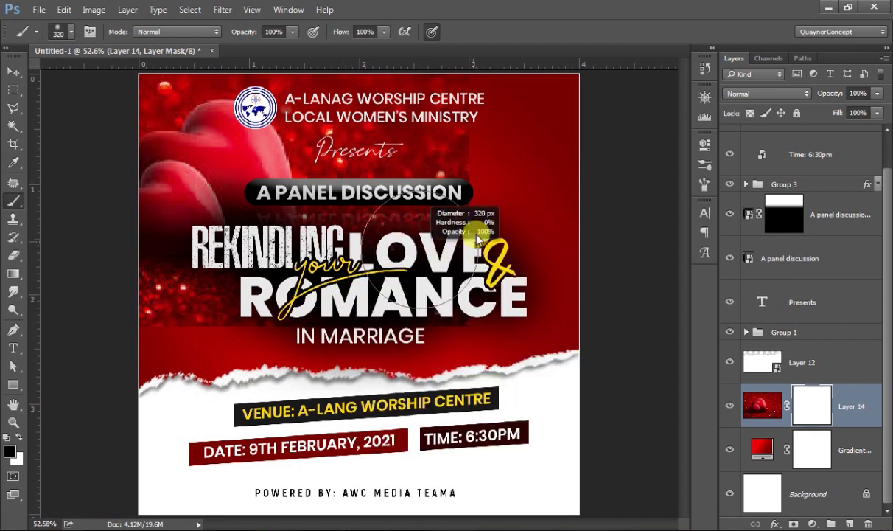
Paint black on the mask with a 430 px soft brush to fade the hearts' edges.
right_click(460, 212)
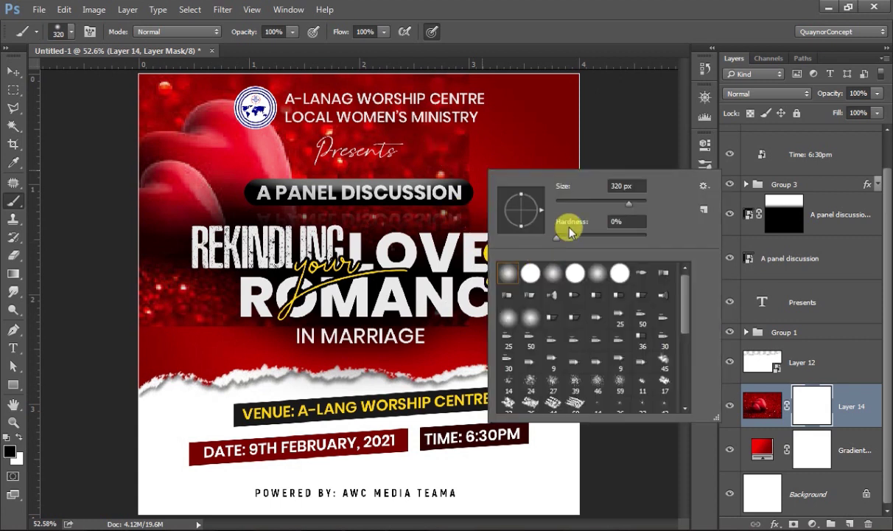
left_click(587, 222)
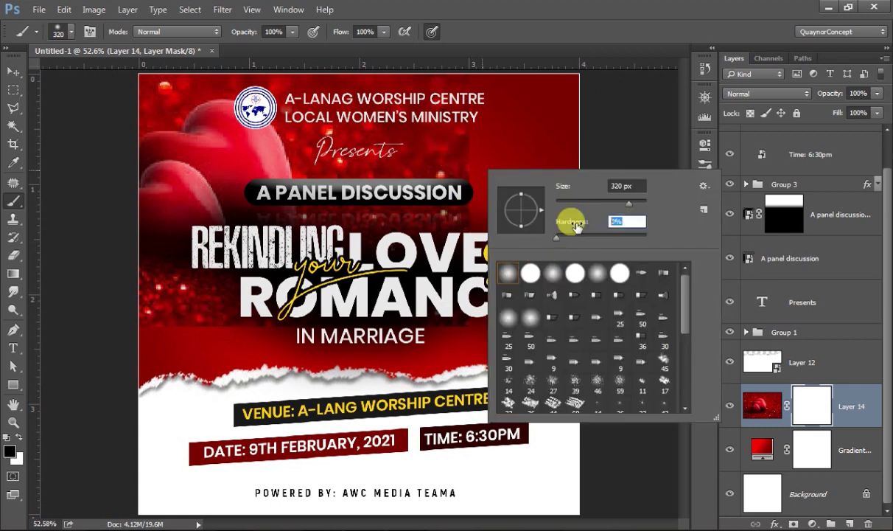
key("Return")
left_click_drag(412, 190, 459, 223)
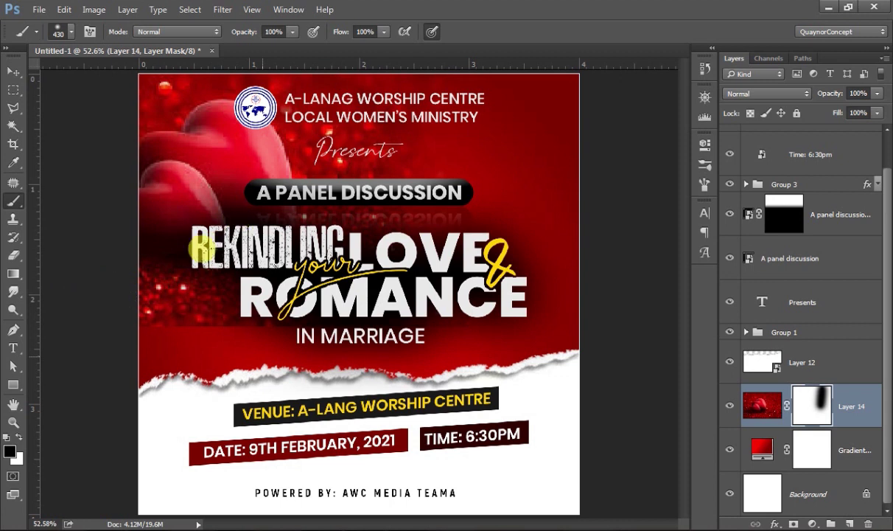
left_click(199, 251)
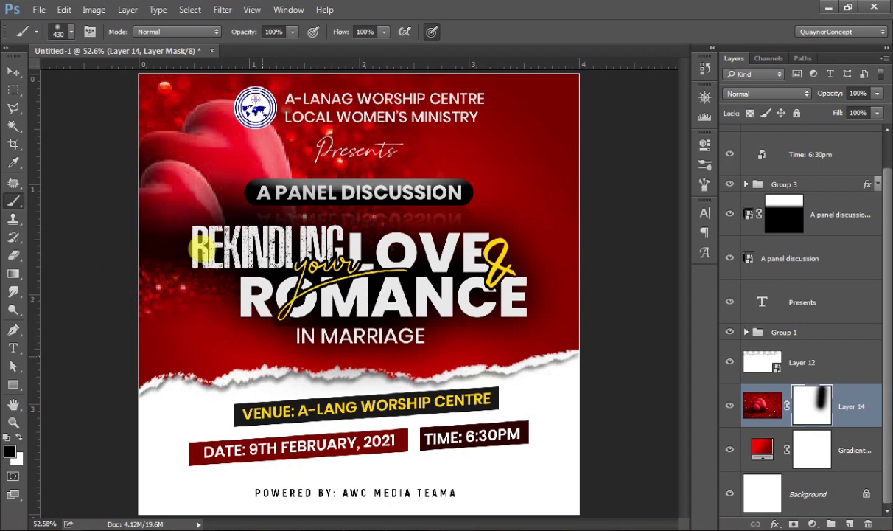
left_click_drag(199, 251, 221, 324)
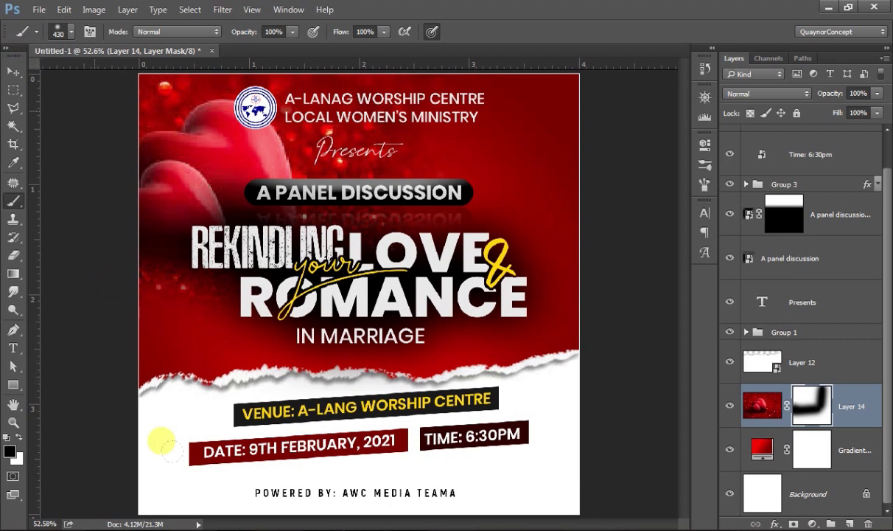
Place the Layer 131 candle photo on the flyer's right half.
left_click(185, 525)
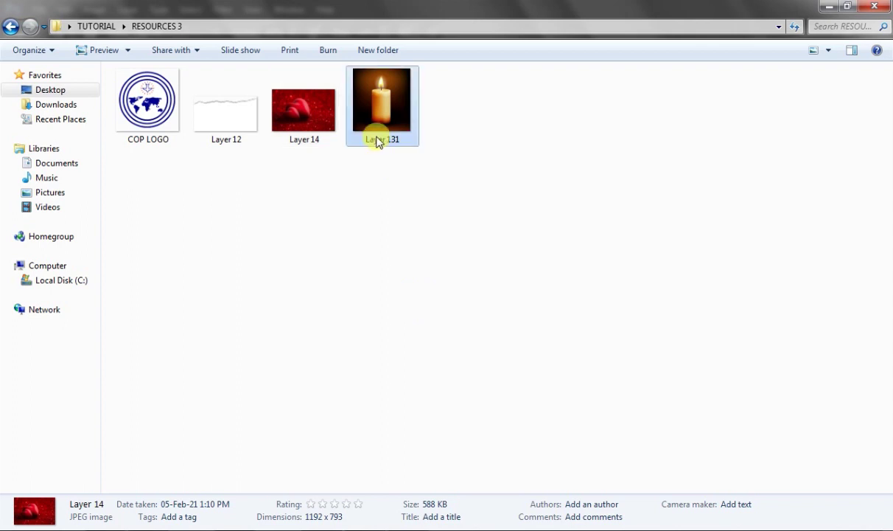
left_click_drag(377, 142, 542, 223)
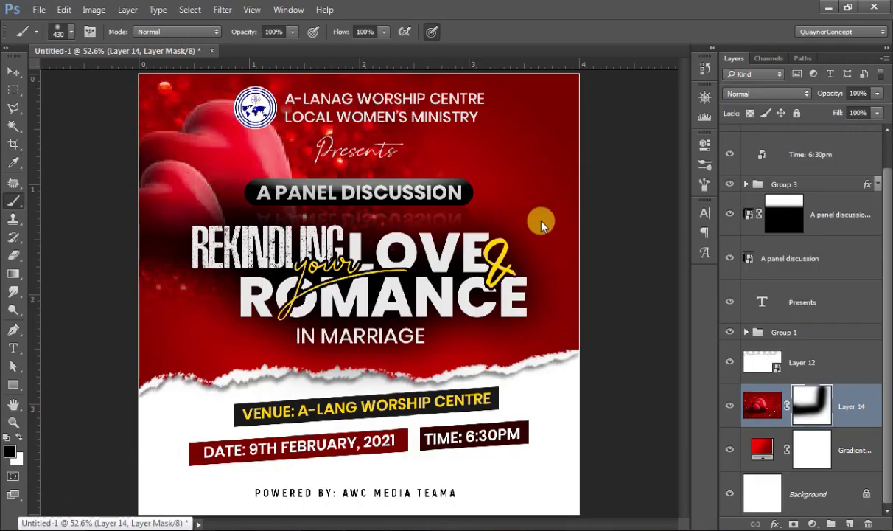
left_click_drag(543, 225, 472, 214)
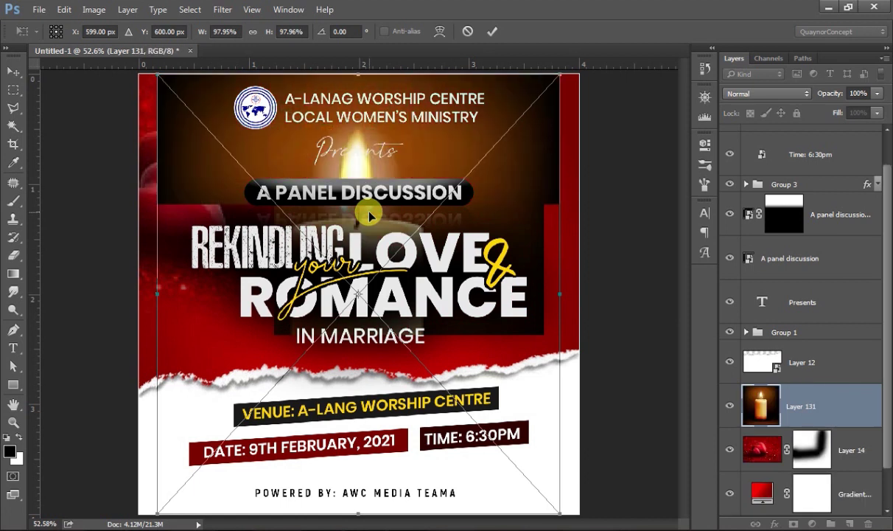
left_click_drag(370, 214, 374, 220)
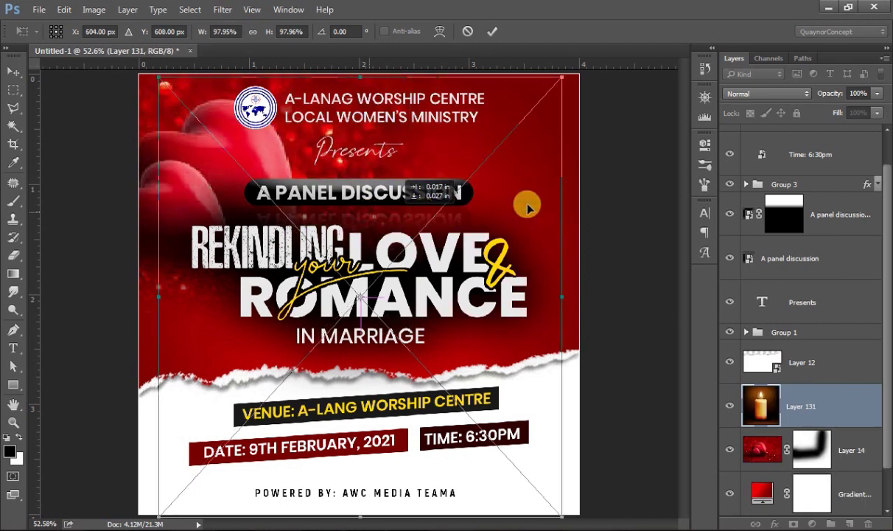
left_click_drag(371, 209, 528, 201)
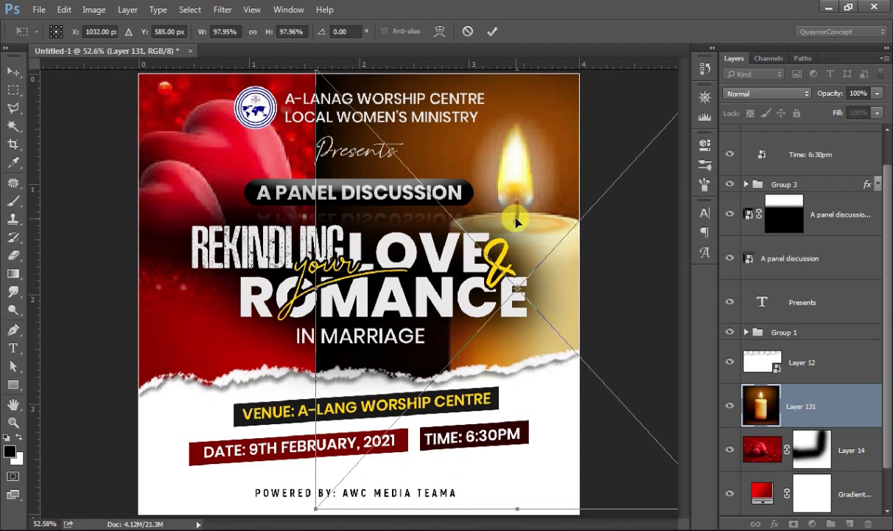
left_click(492, 31)
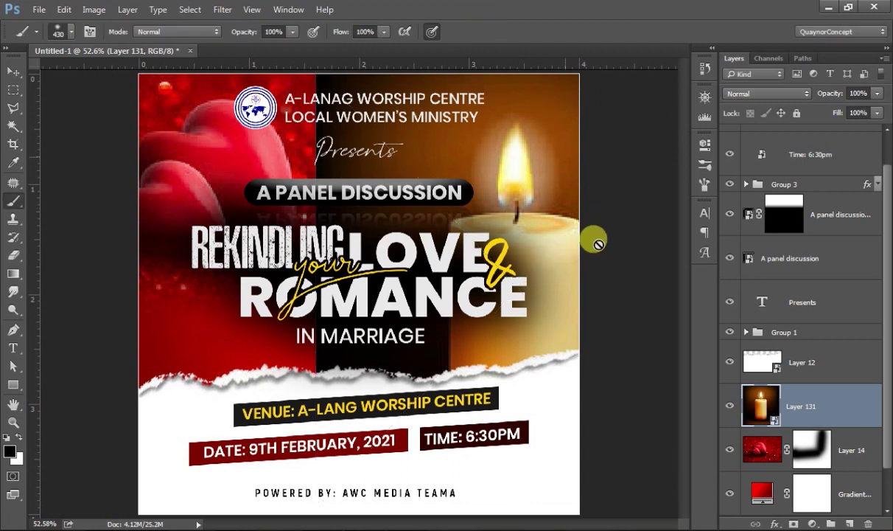
Set the candle layer's blend mode to Screen so it glows over the red.
right_click(841, 420)
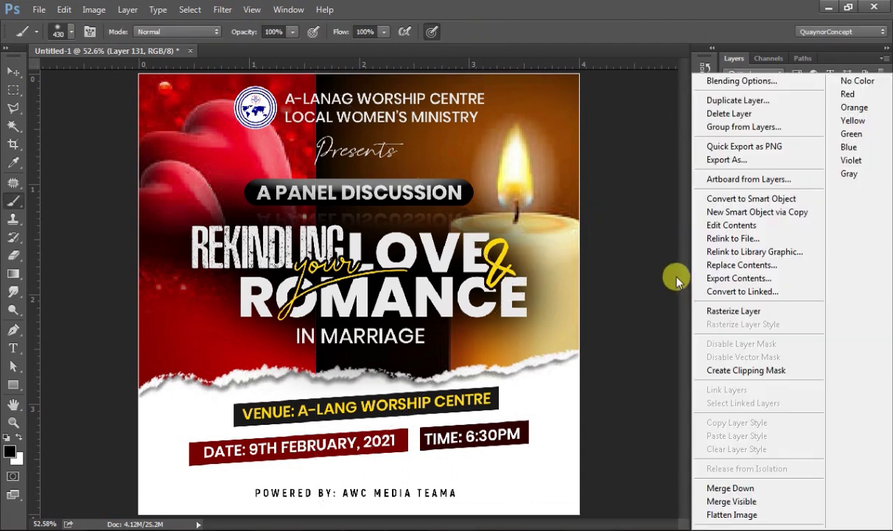
left_click(732, 310)
left_click(753, 94)
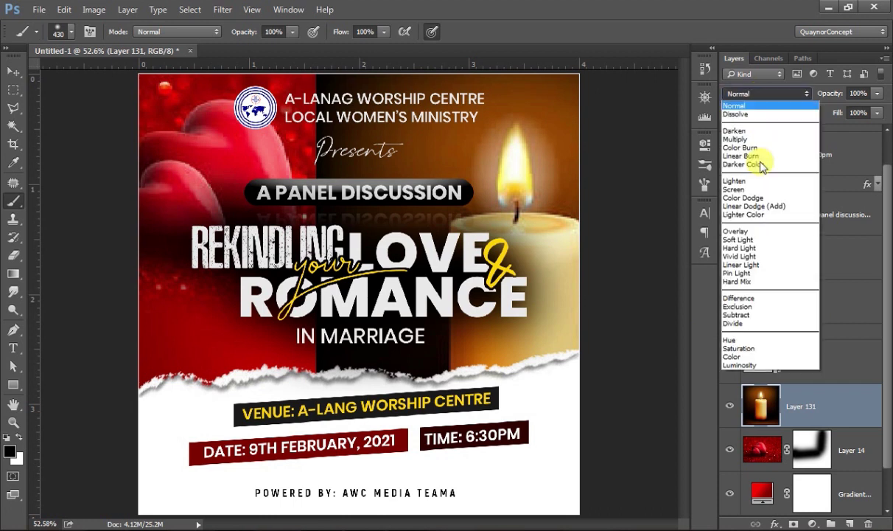
left_click(755, 189)
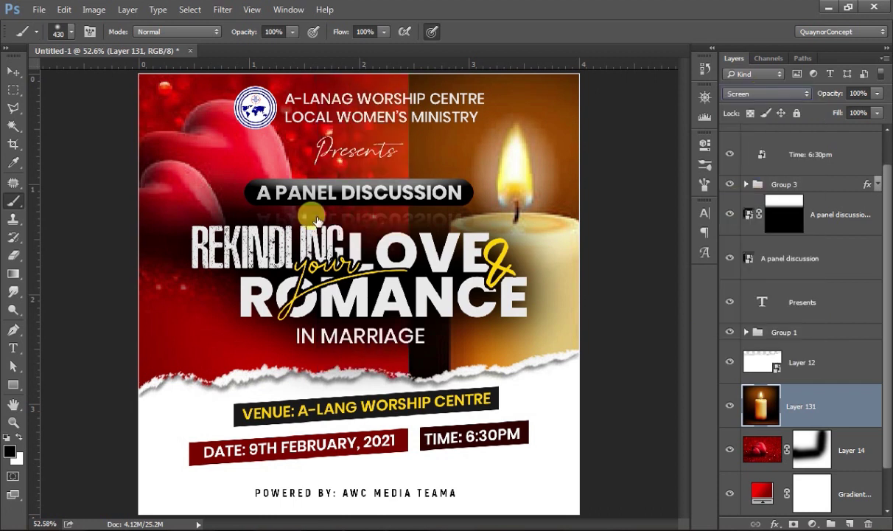
mouse_move(404, 183)
left_mouse_down()
mouse_move(426, 193)
mouse_move(560, 96)
left_mouse_up()
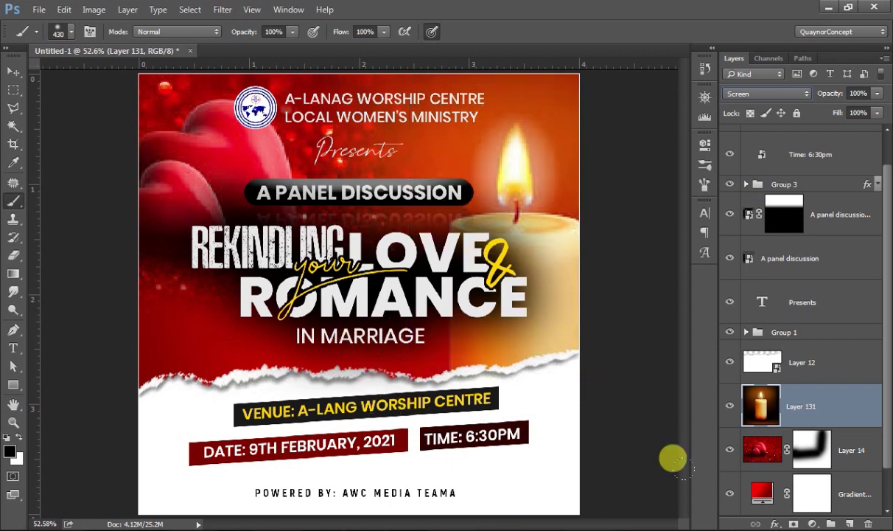
left_click(13, 72)
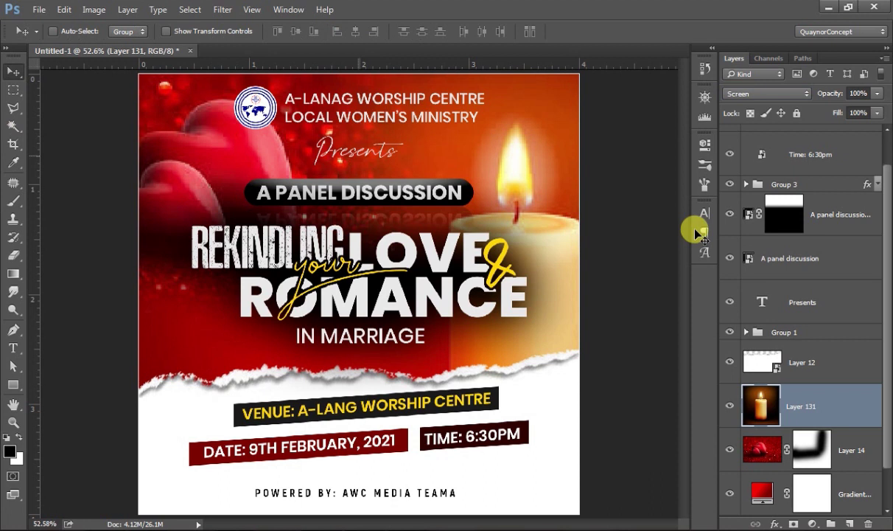
Add a Curves adjustment with the black point moved right and white point moved left.
left_click(813, 525)
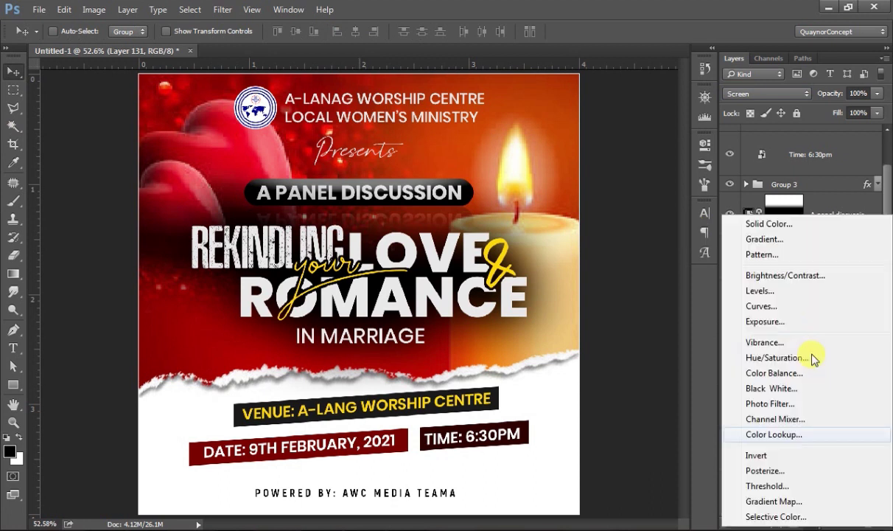
left_click(794, 305)
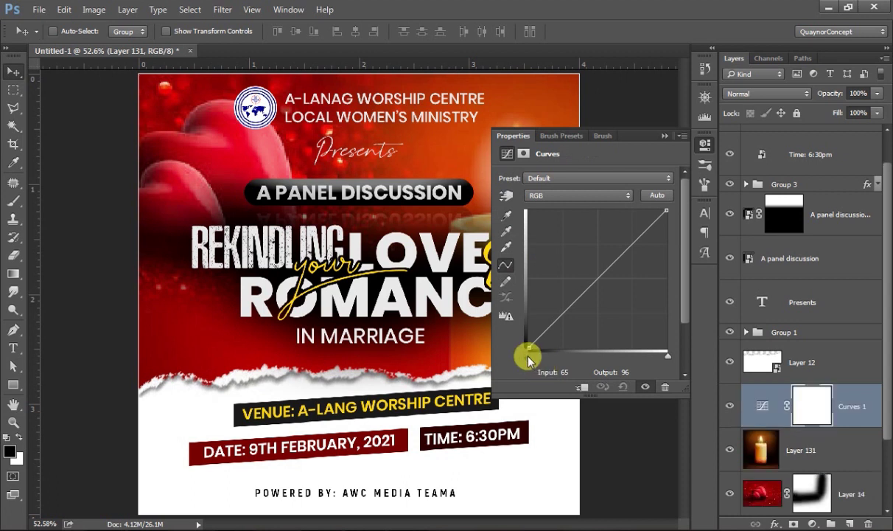
left_click_drag(527, 356, 546, 361)
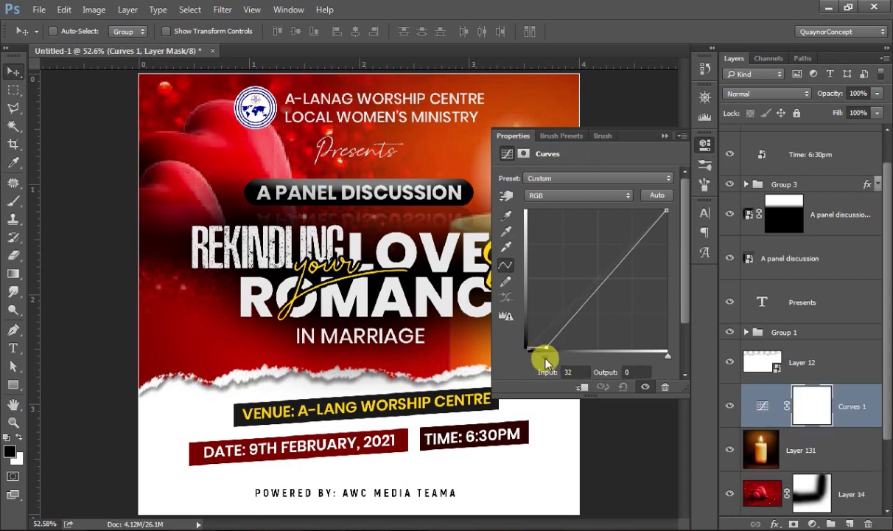
left_click_drag(546, 361, 551, 361)
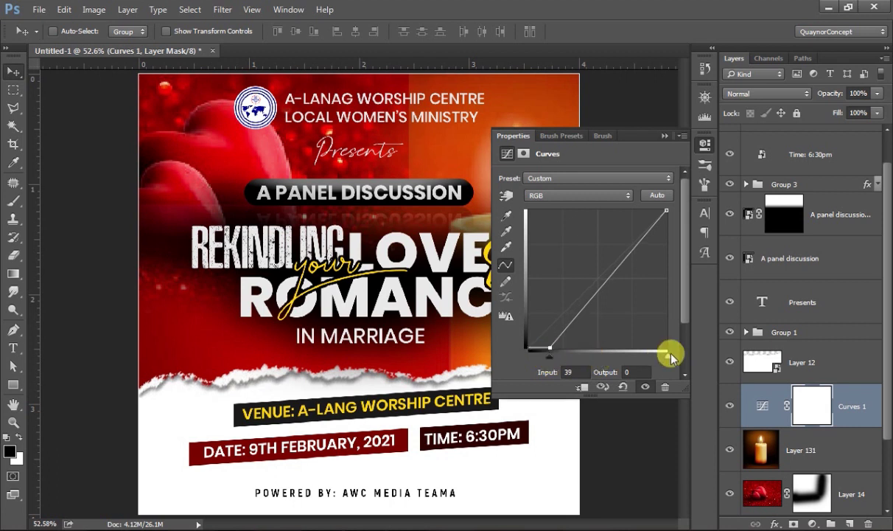
left_click_drag(670, 358, 662, 358)
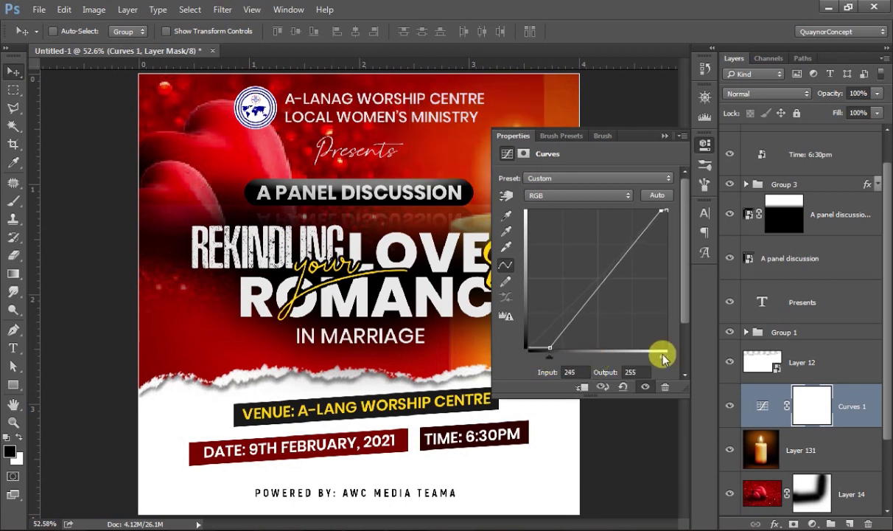
left_click(705, 147)
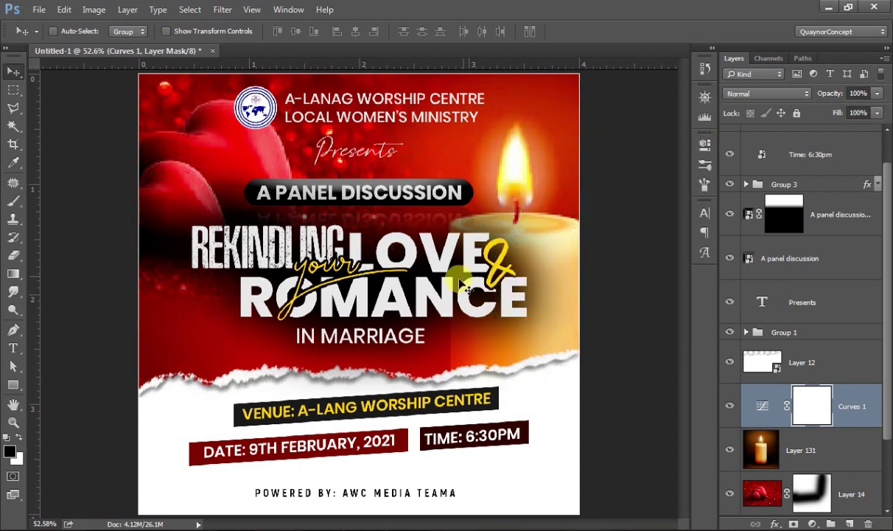
Pull the Curves 1 midtones down to input 163, output 120.
double_click(761, 408)
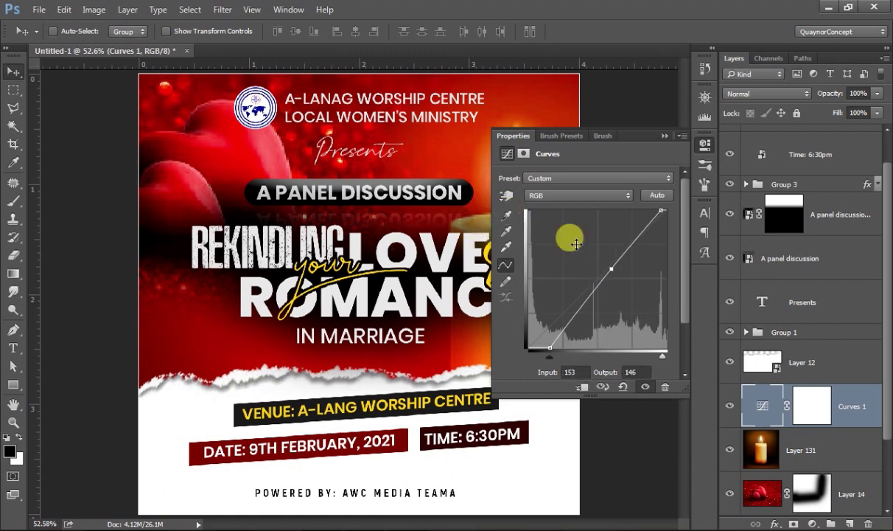
left_click_drag(610, 270, 616, 283)
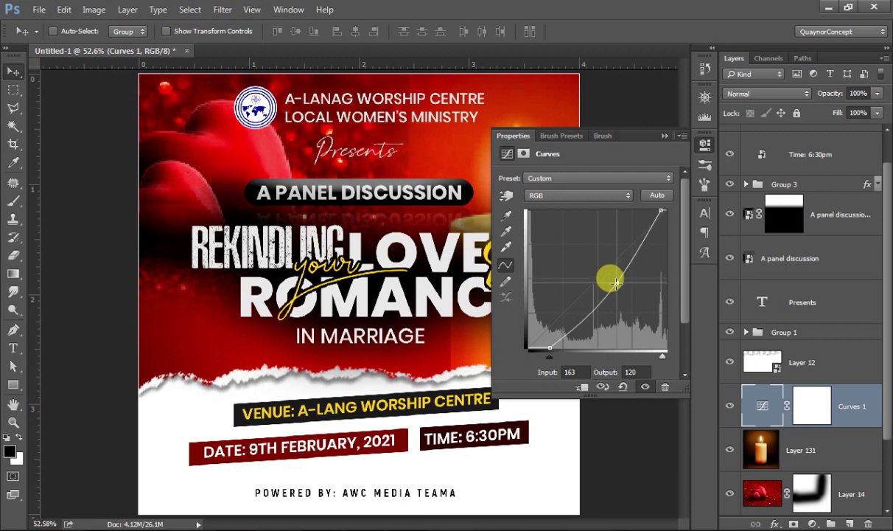
left_click(704, 147)
left_click(852, 490)
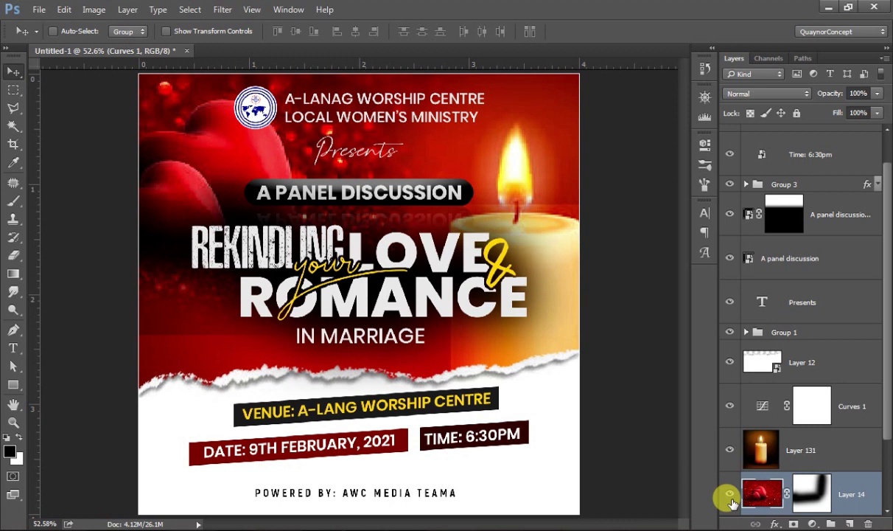
Lower Layer 14's Fill to 40% so the hearts fade into the background.
left_click_drag(825, 112, 820, 107)
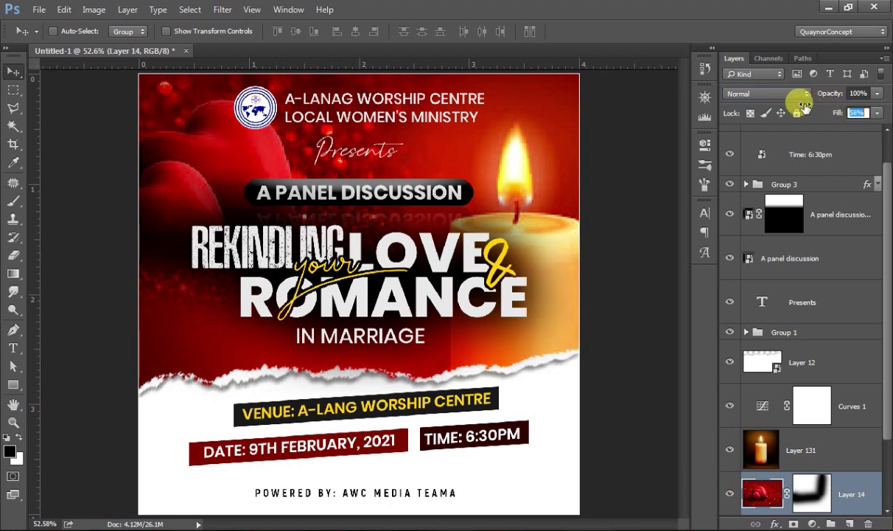
left_click_drag(805, 107, 802, 107)
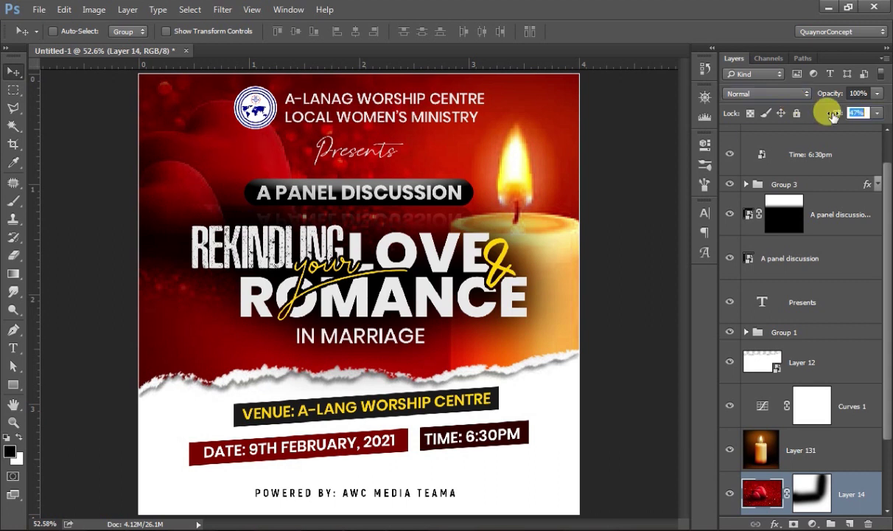
type("40")
key("Return")
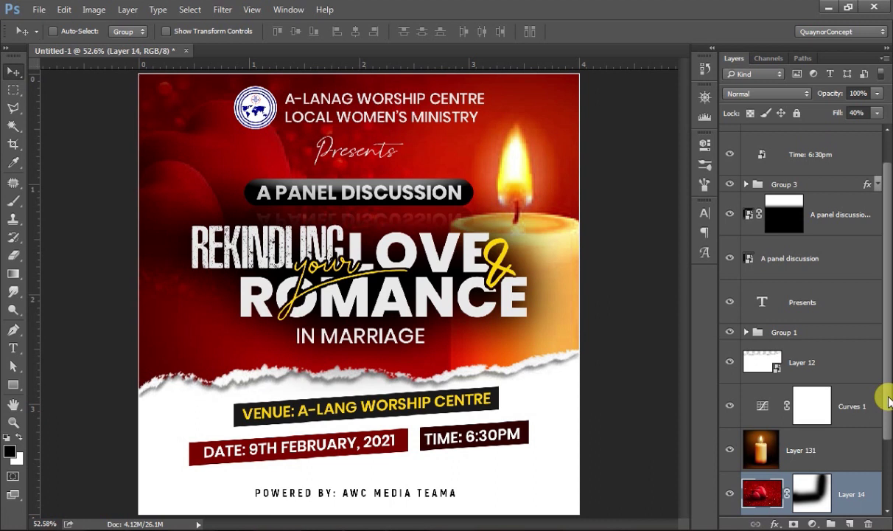
scroll(882, 419, "down", 2)
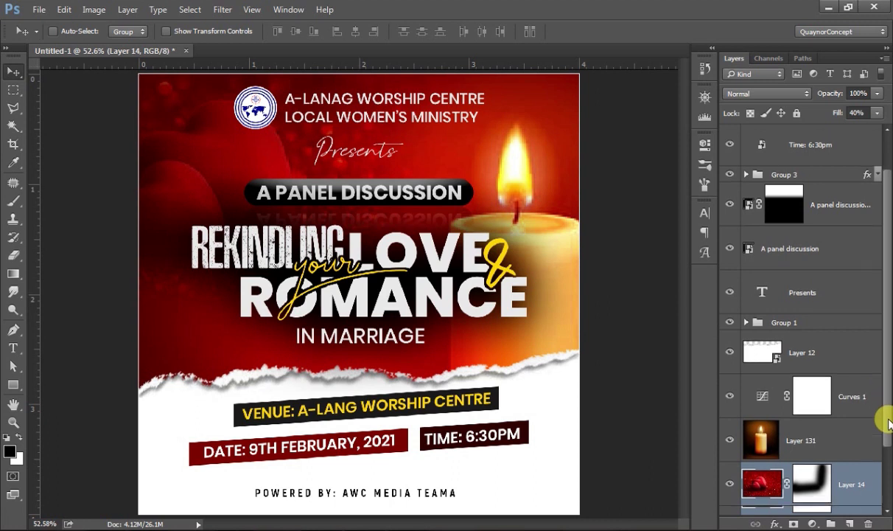
left_click(846, 423)
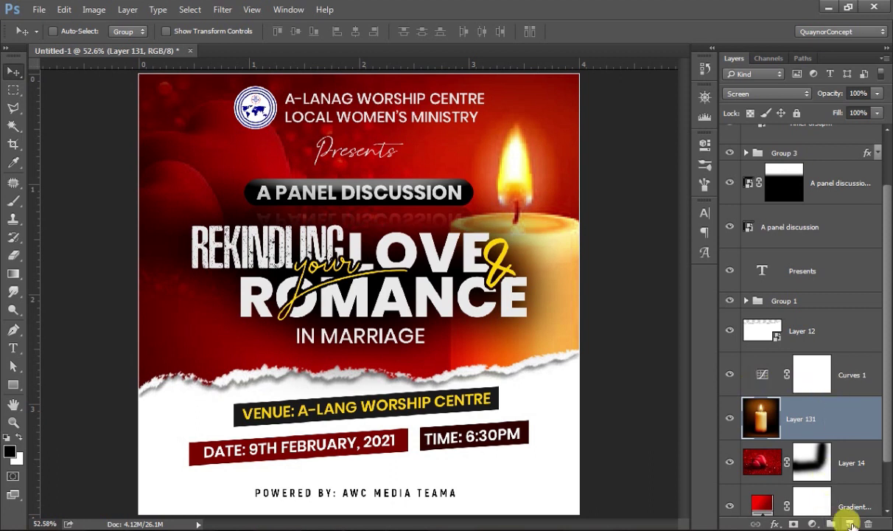
Add Layer 132 above the candle, fill it with white, and set its Fill to 0%.
left_click(850, 524)
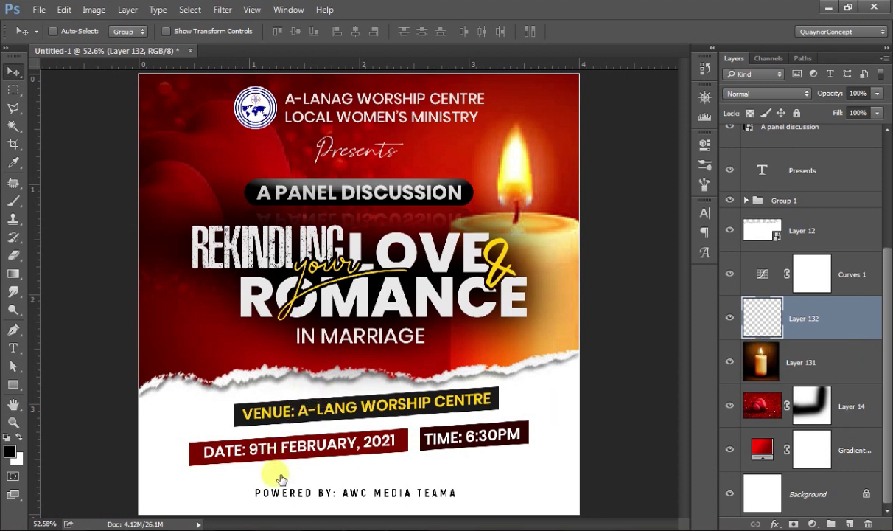
key("ctrl+BackSpace")
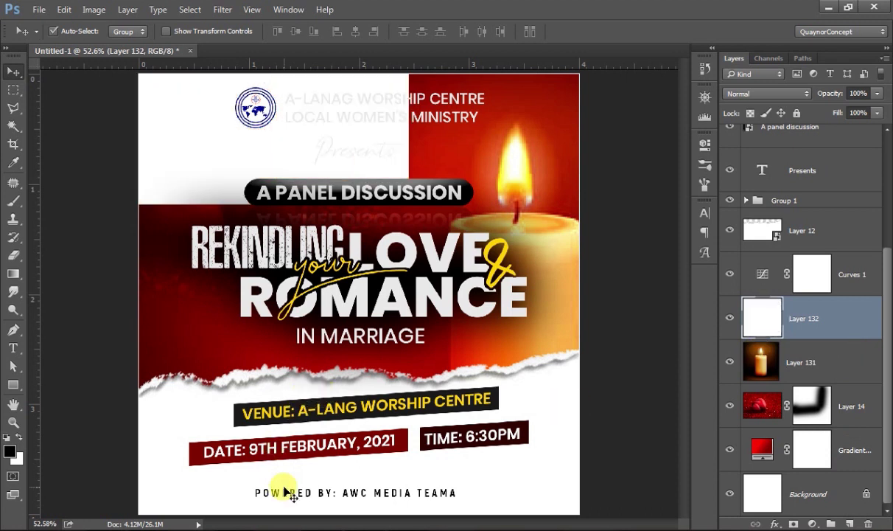
left_click_drag(388, 329, 361, 310)
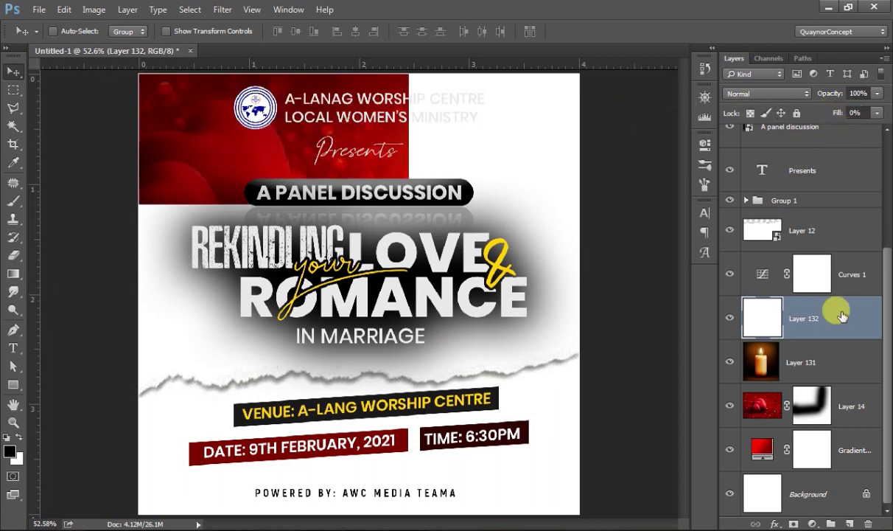
right_click(707, 90)
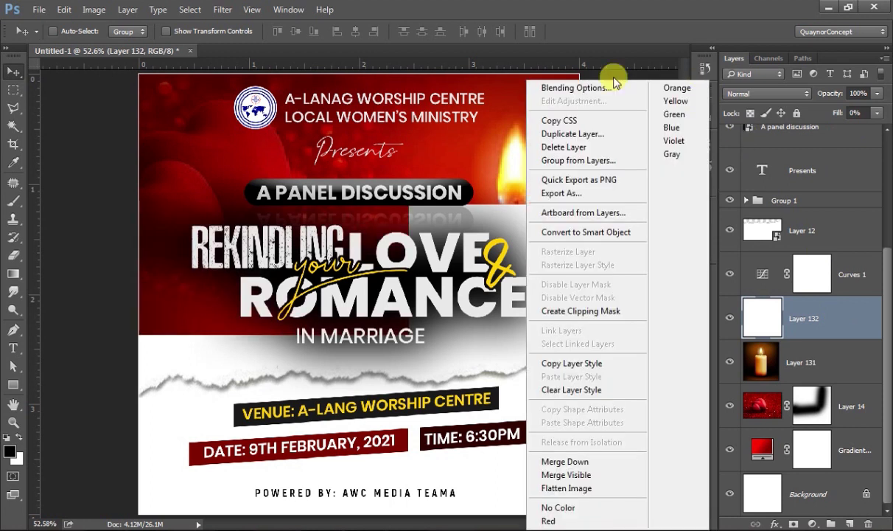
Give Layer 132 a diagonal-stripe Pattern Overlay in Multiply mode at 100% opacity.
left_click(580, 84)
key("h")
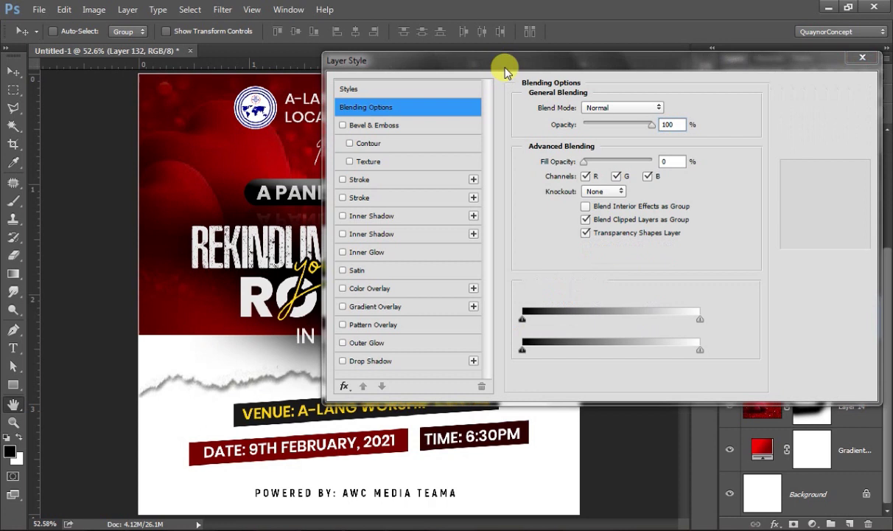
left_click(388, 325)
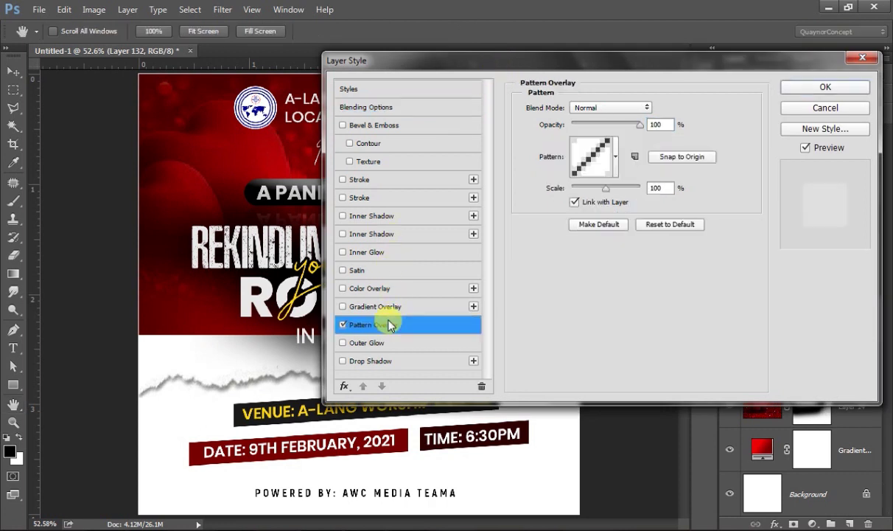
left_click(616, 162)
left_click(594, 111)
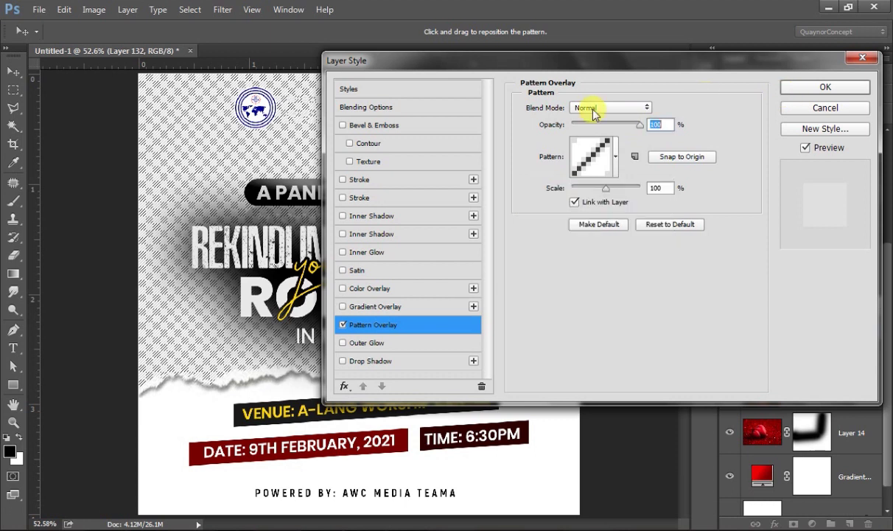
left_click(590, 109)
left_click(589, 135)
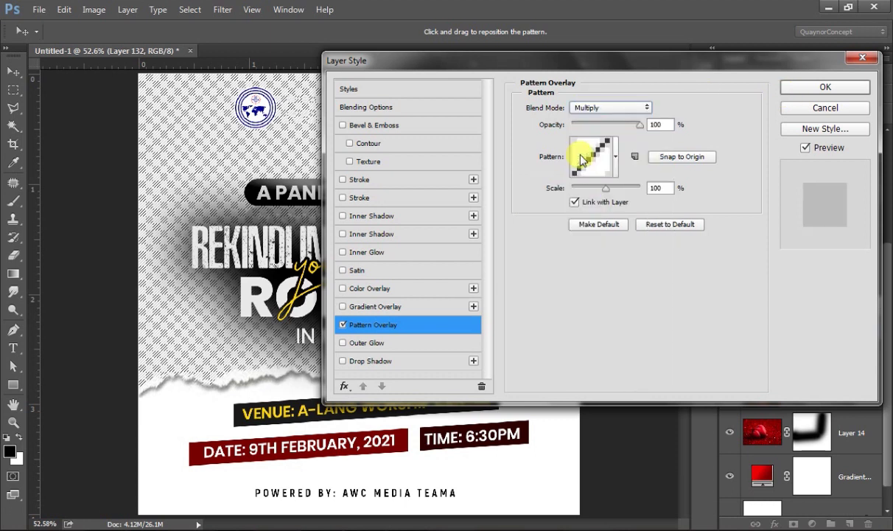
left_click(820, 87)
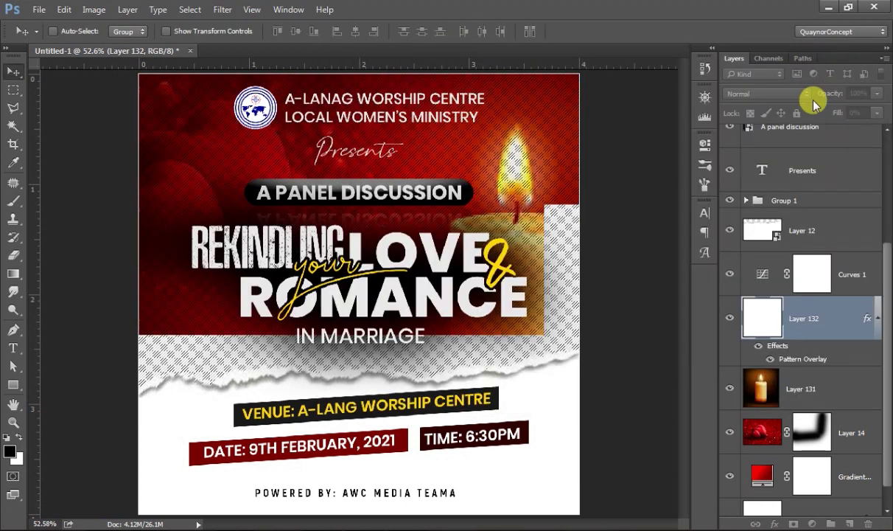
Mask Layer 132 and brush black over the upper flyer to hide the stripes, then zoom to 50%.
left_click(793, 524)
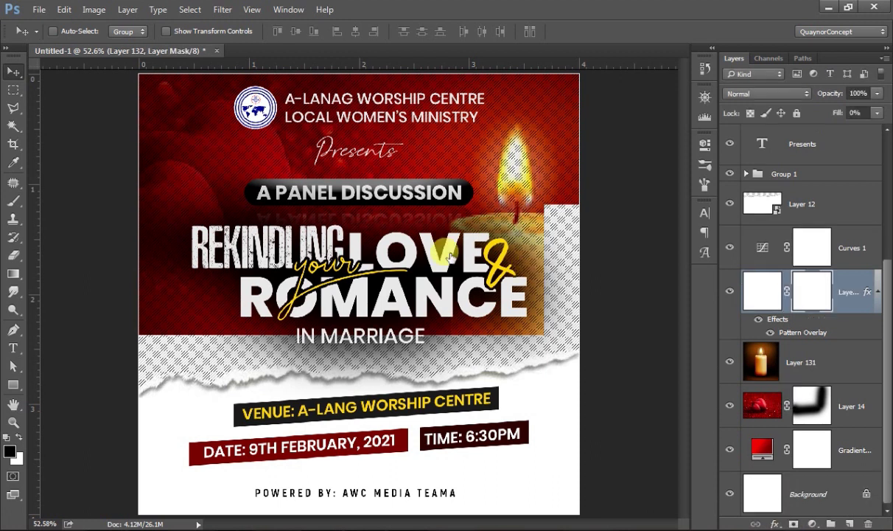
key("b")
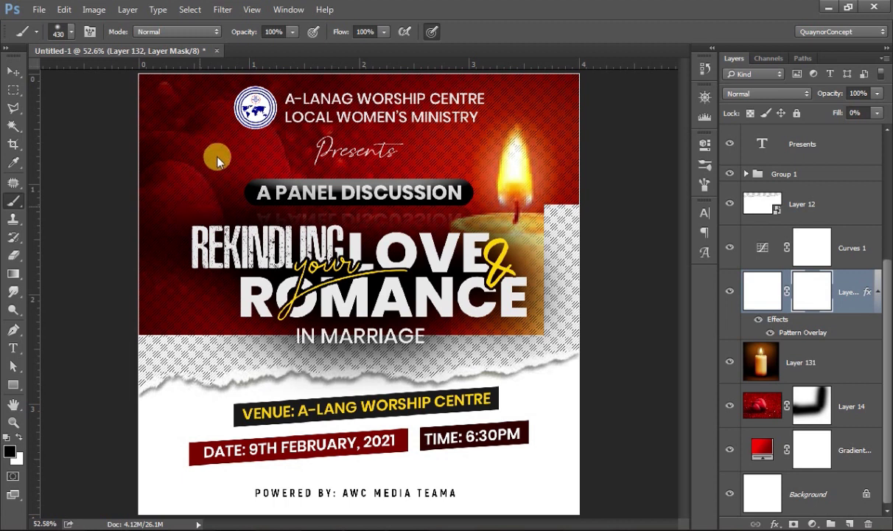
left_click_drag(202, 170, 369, 259)
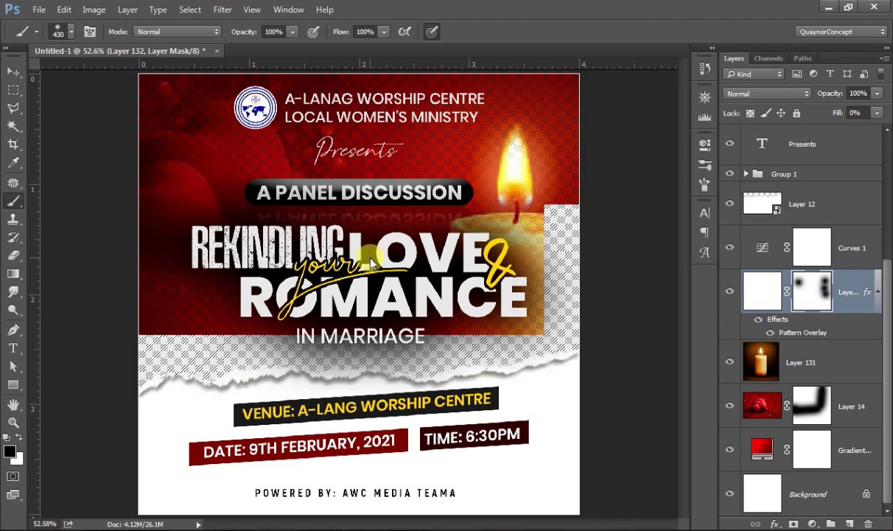
key("ctrl+minus")
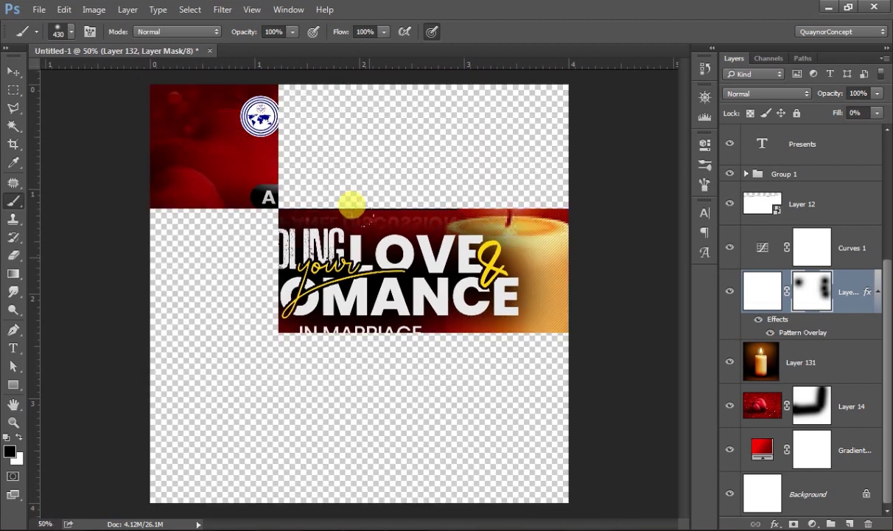